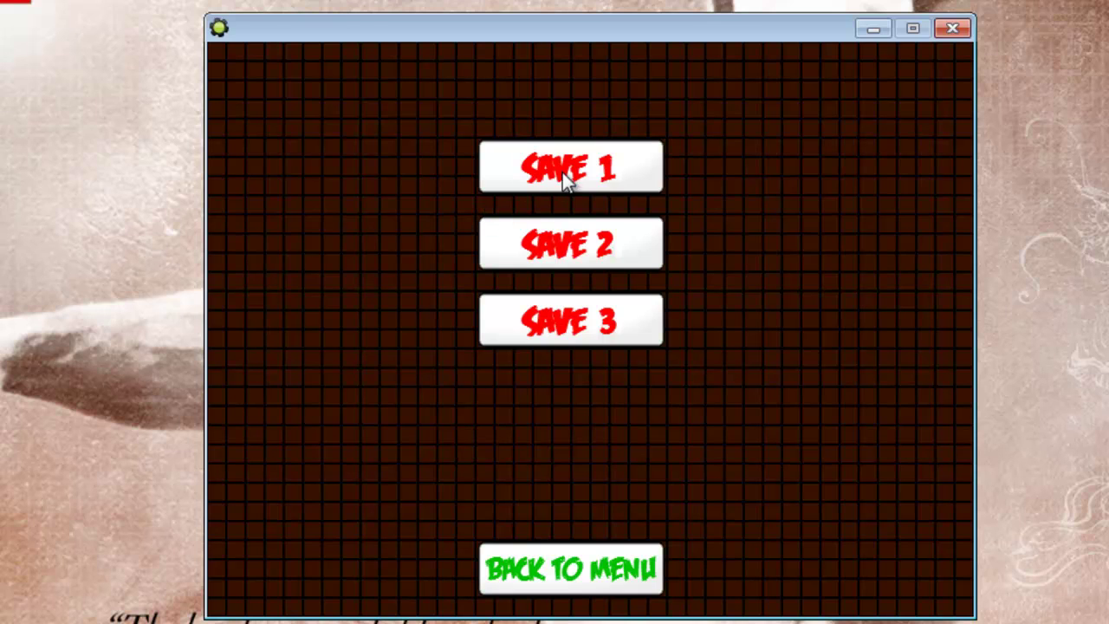
Return to the game's main menu and view the controls page, going back to the menu each time
left_click(575, 579)
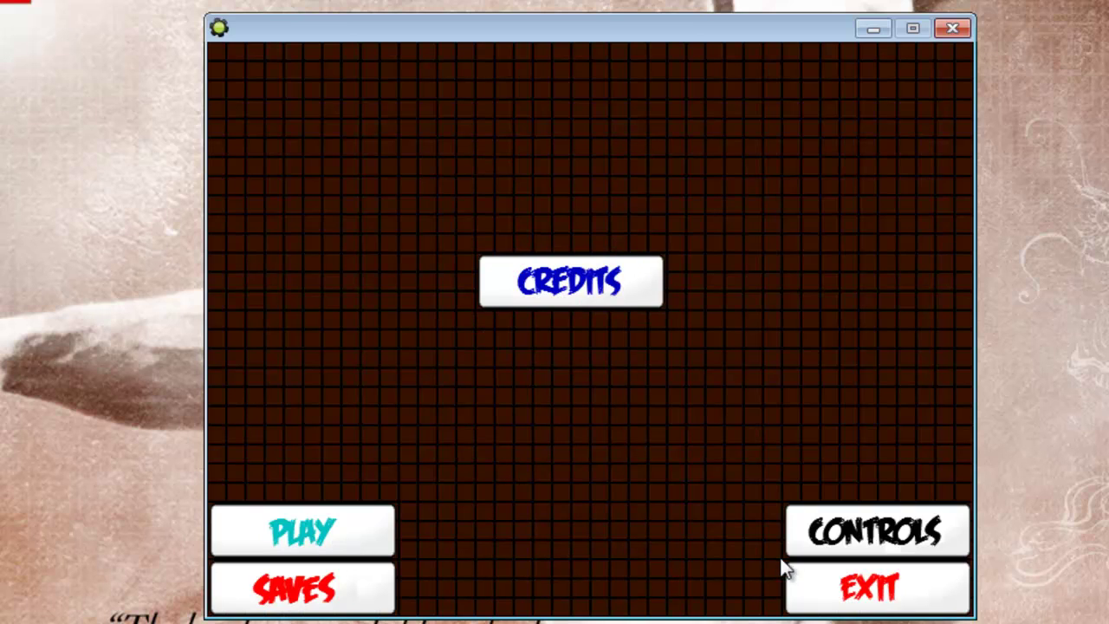
left_click(827, 529)
left_click(600, 556)
left_click(839, 531)
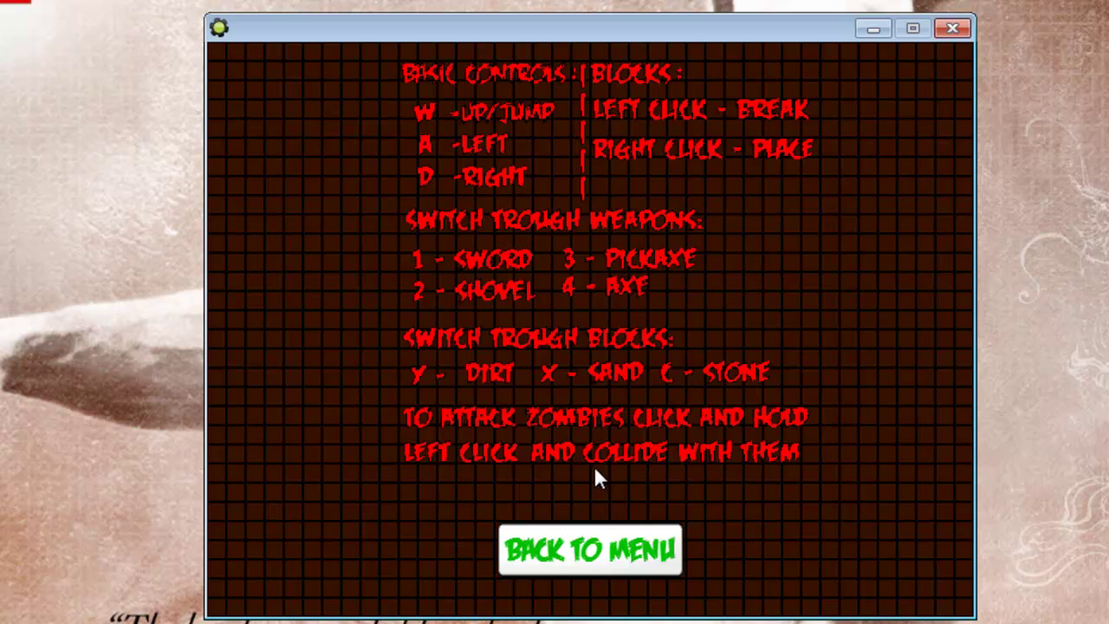
left_click(619, 546)
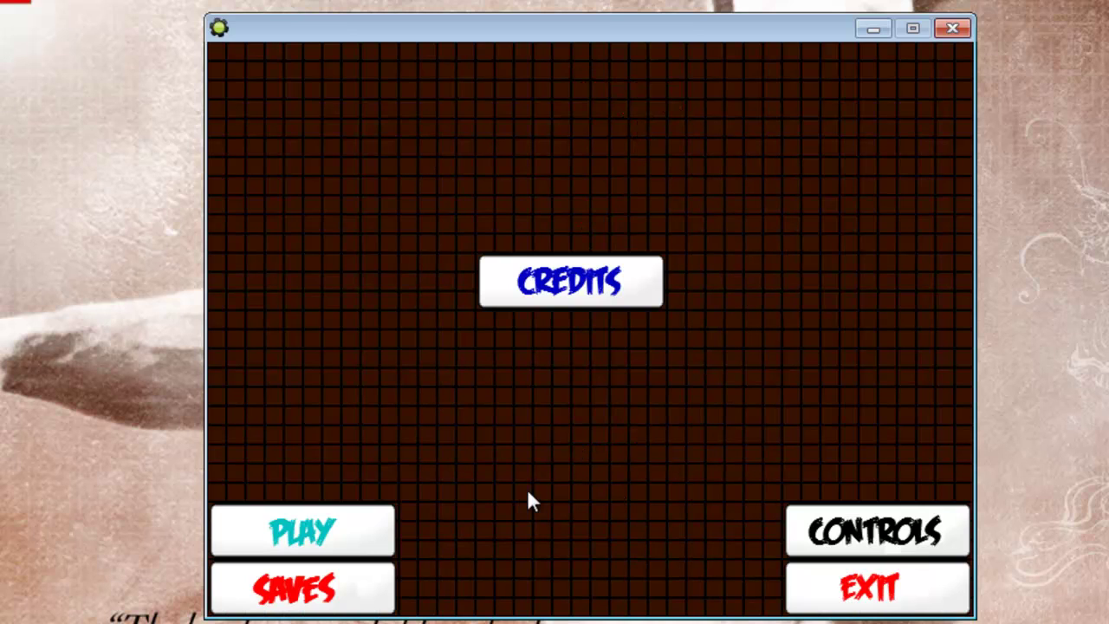
left_click(845, 535)
left_click(563, 552)
Show the saves page and the controls page once more, returning to the main menu after each
left_click(290, 602)
left_click(538, 576)
left_click(350, 602)
left_click(625, 568)
left_click(849, 537)
left_click(626, 558)
Start a game and mine two stone blocks while walking the character into the hillside
left_click(312, 533)
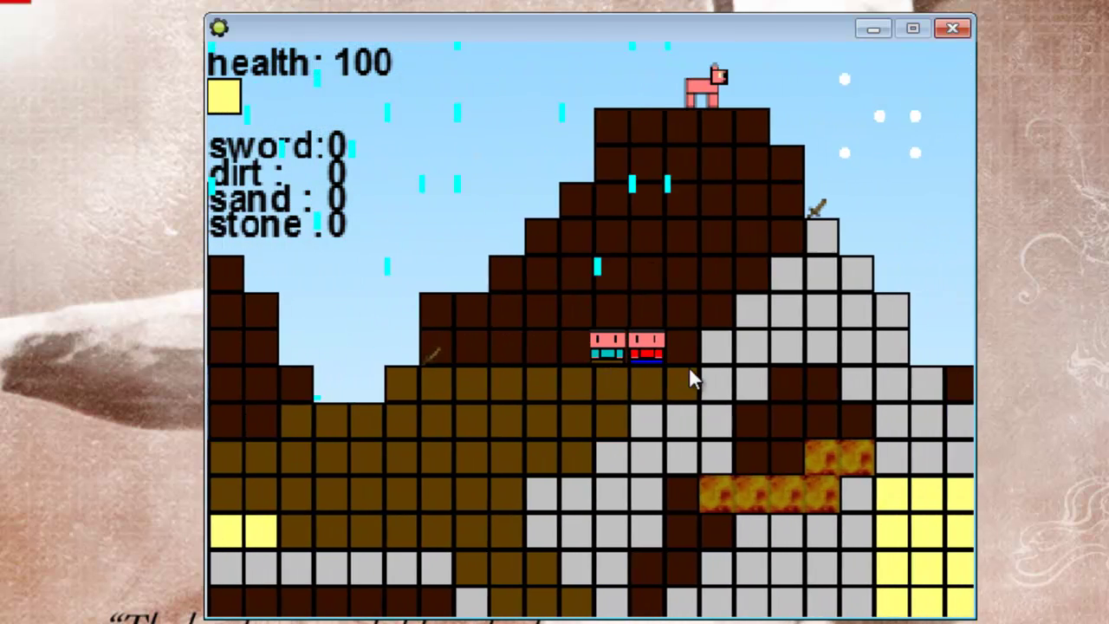
key("d")
left_click(657, 345)
key("d")
left_click(641, 351)
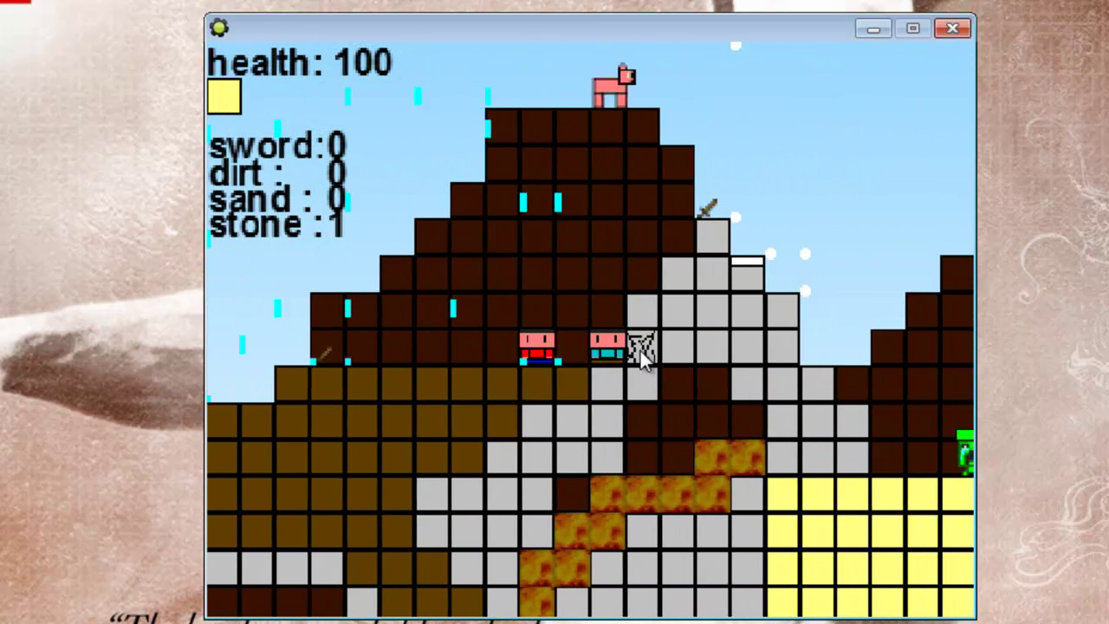
key("d")
Select stone, place both stone blocks beside the character, and leave the game with a save to SAVE 1
scroll(570, 318, "down", 1)
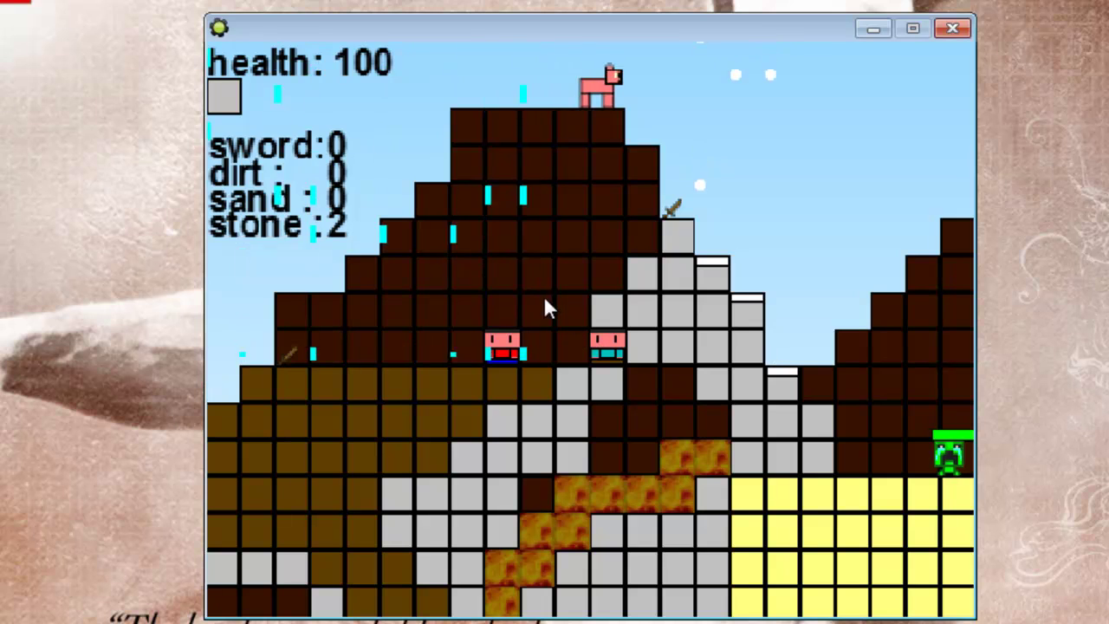
right_click(564, 313)
right_click(564, 339)
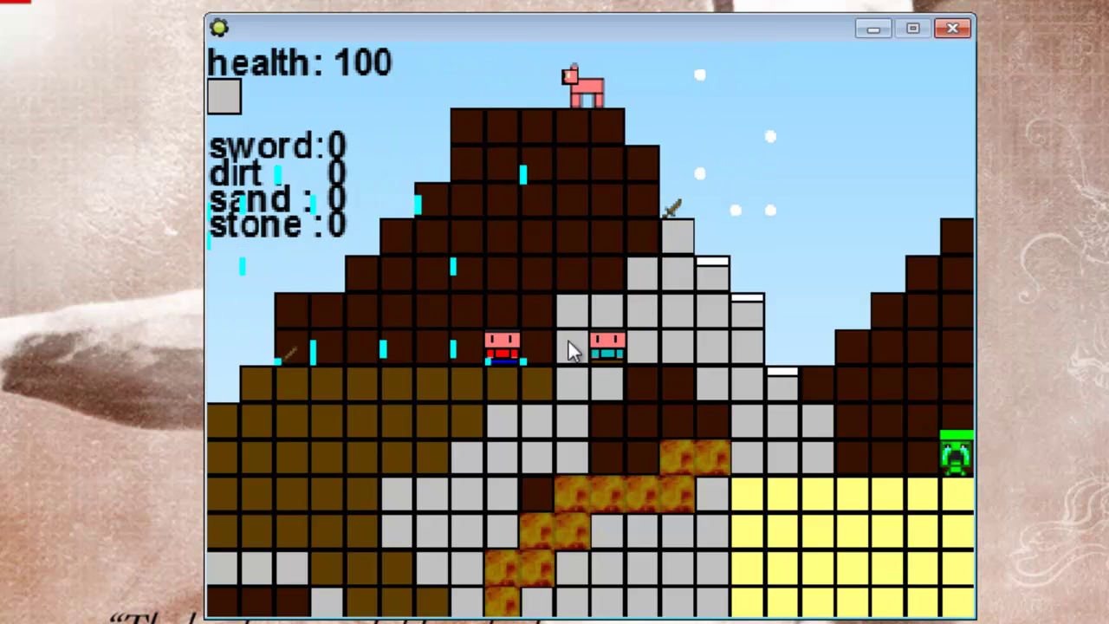
key("Escape")
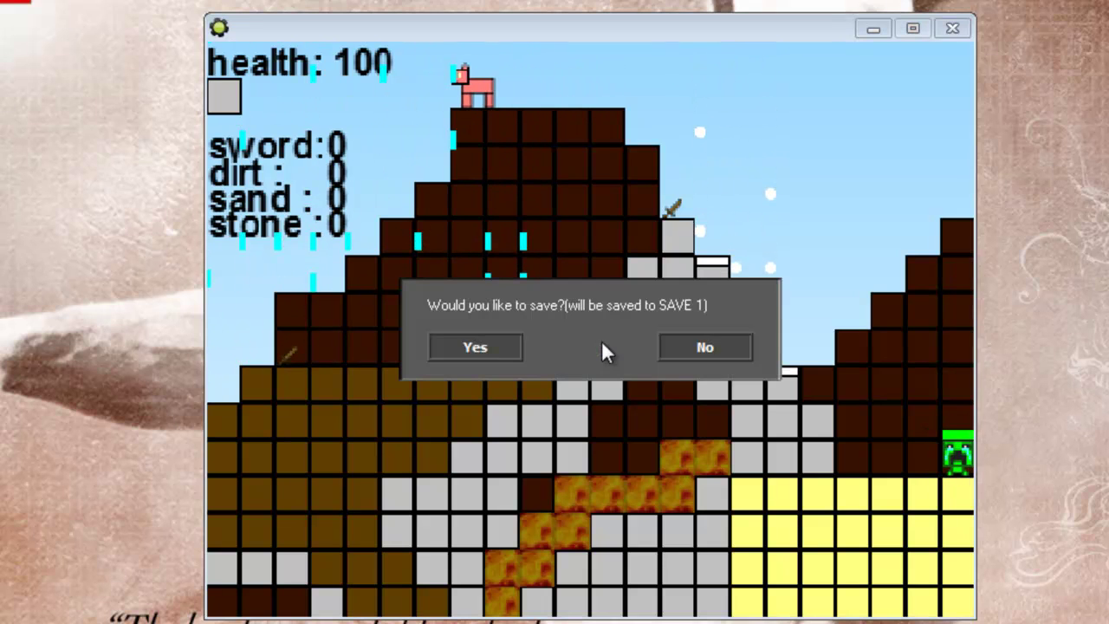
left_click(468, 345)
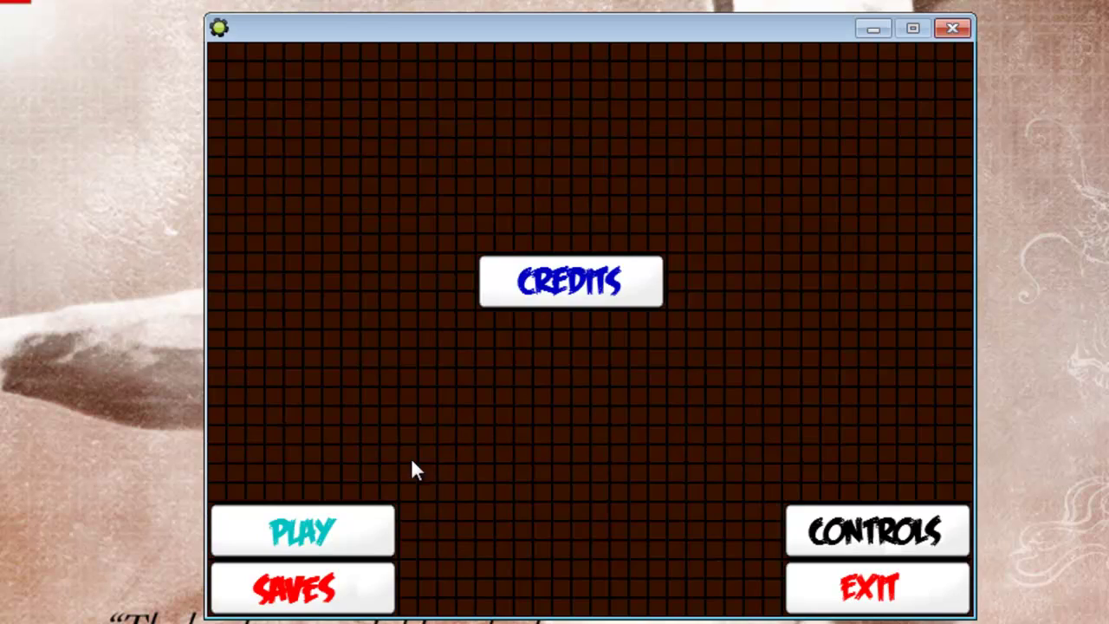
Start a new game, dig a vertical shaft down through the dirt and begin a side tunnel towards the stone
left_click(381, 516)
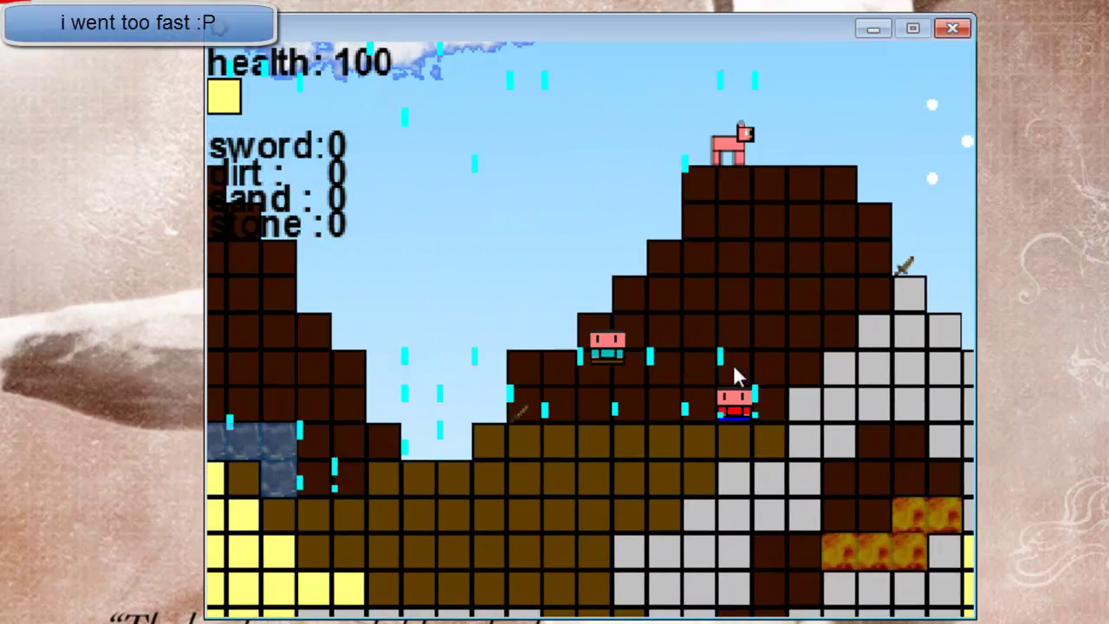
key("a")
left_click(600, 383)
left_click(602, 387)
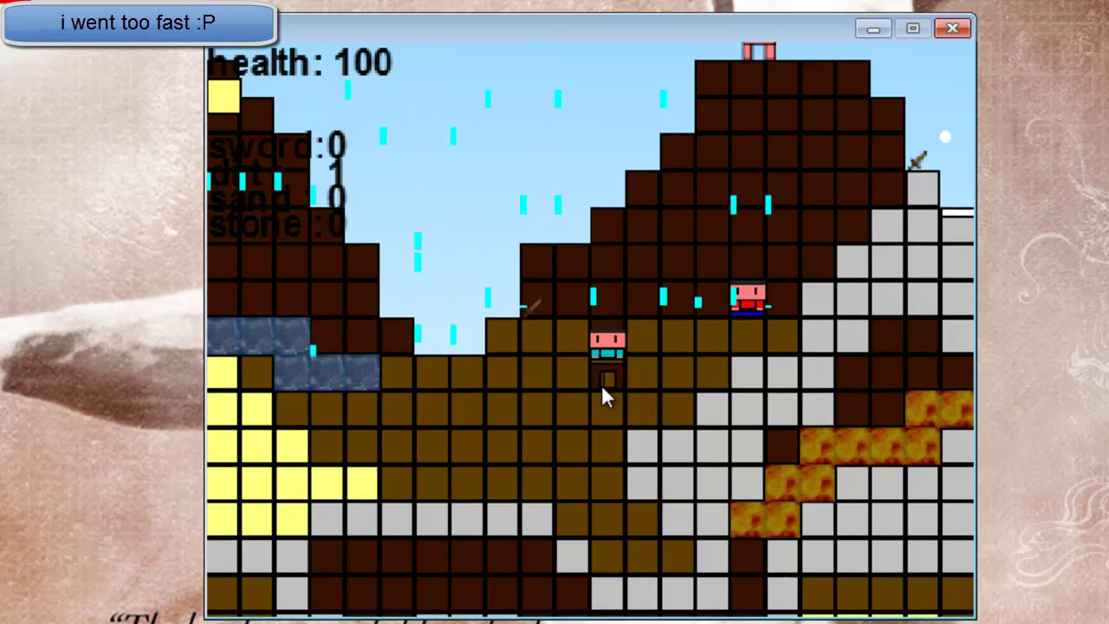
left_click(603, 385)
left_click(632, 349)
key("d")
key("d")
left_click(643, 345)
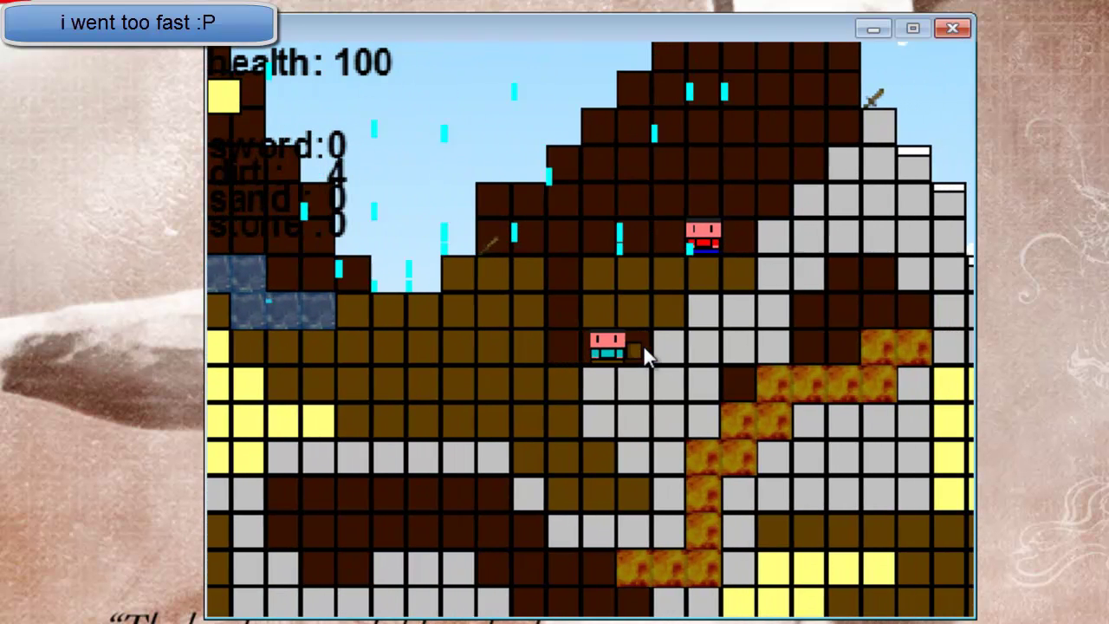
Mine the dirt blocks above the side tunnel to make the underground room two blocks high
key("d")
left_click(594, 326)
key("a")
key("w")
left_click(611, 317)
key("d")
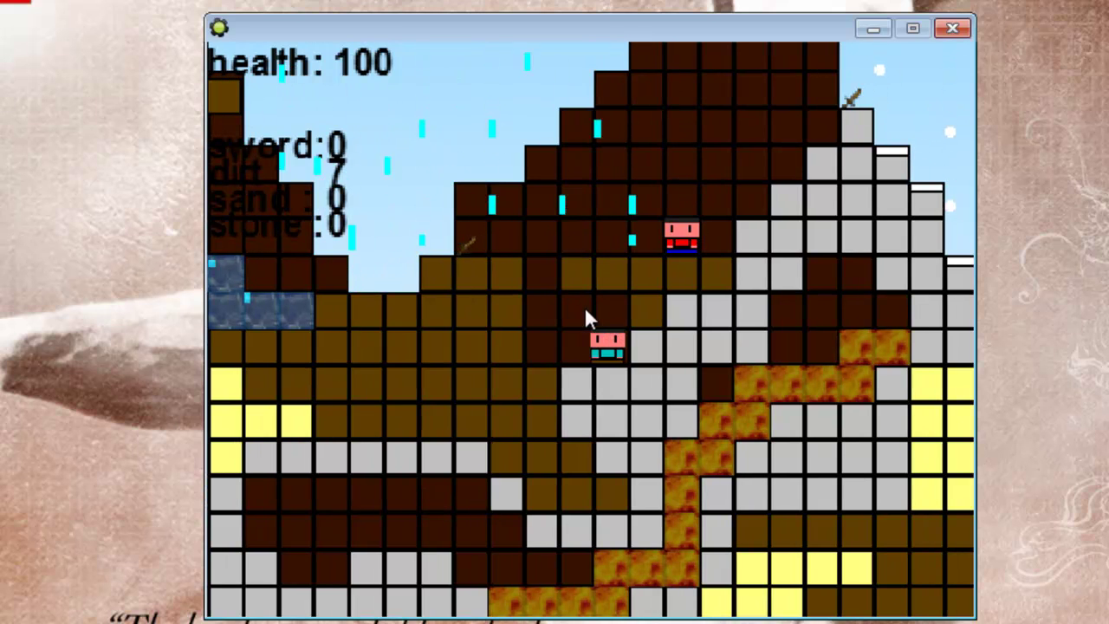
Seal the top of the shaft with a dirt block and walk the character around inside the room
right_click(537, 270)
key("a")
key("d")
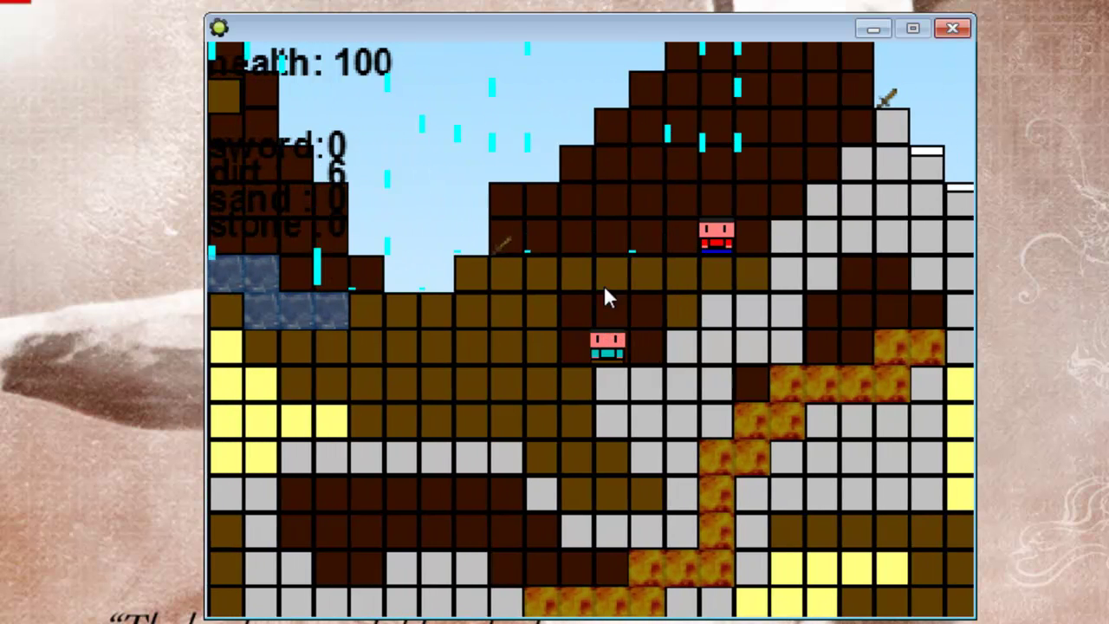
key("a")
key("d")
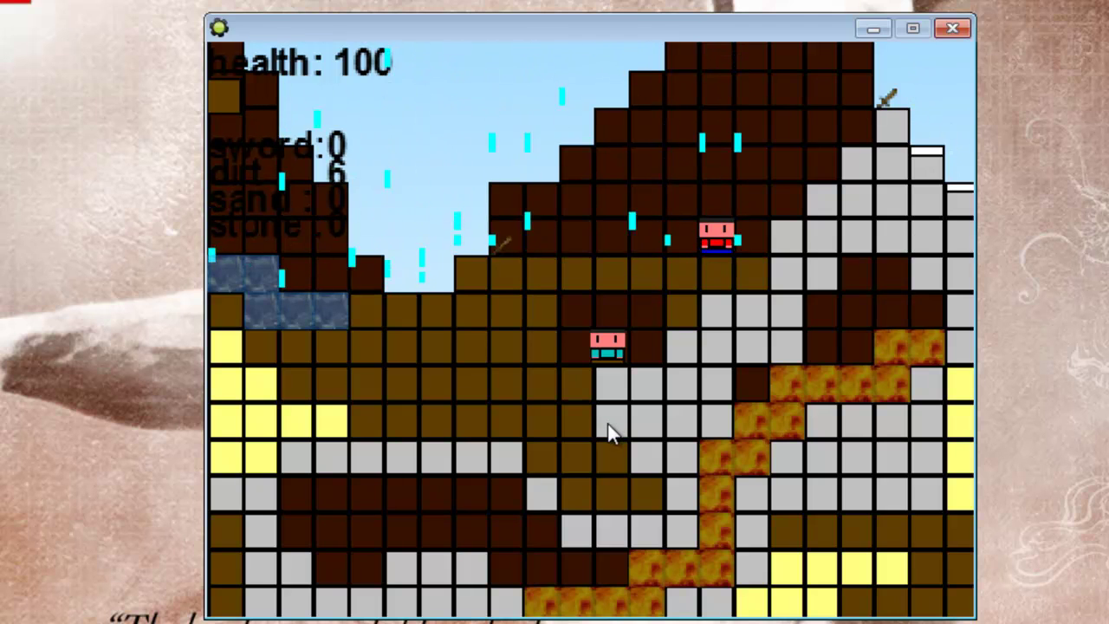
Leave the game with a save to SAVE 1 and return to the main menu
key("Escape")
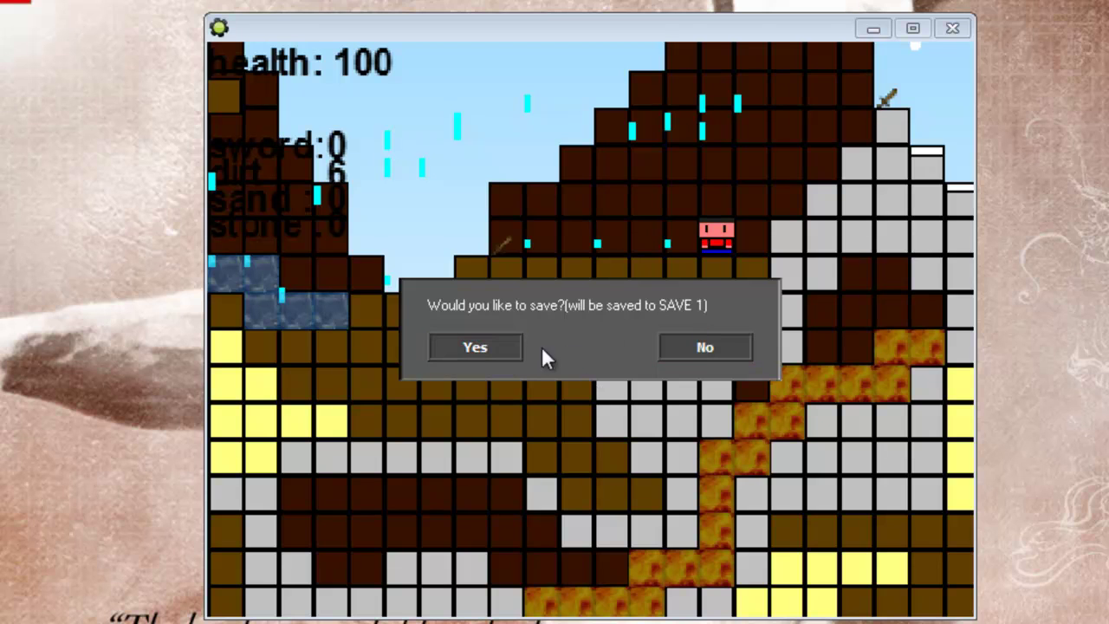
left_click(478, 346)
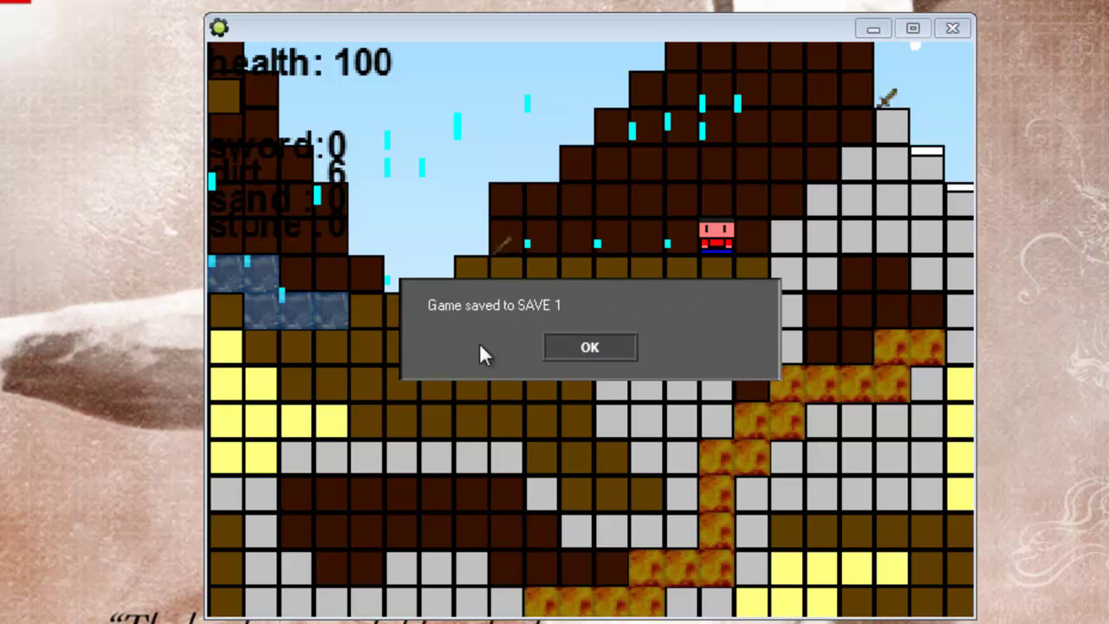
left_click(589, 345)
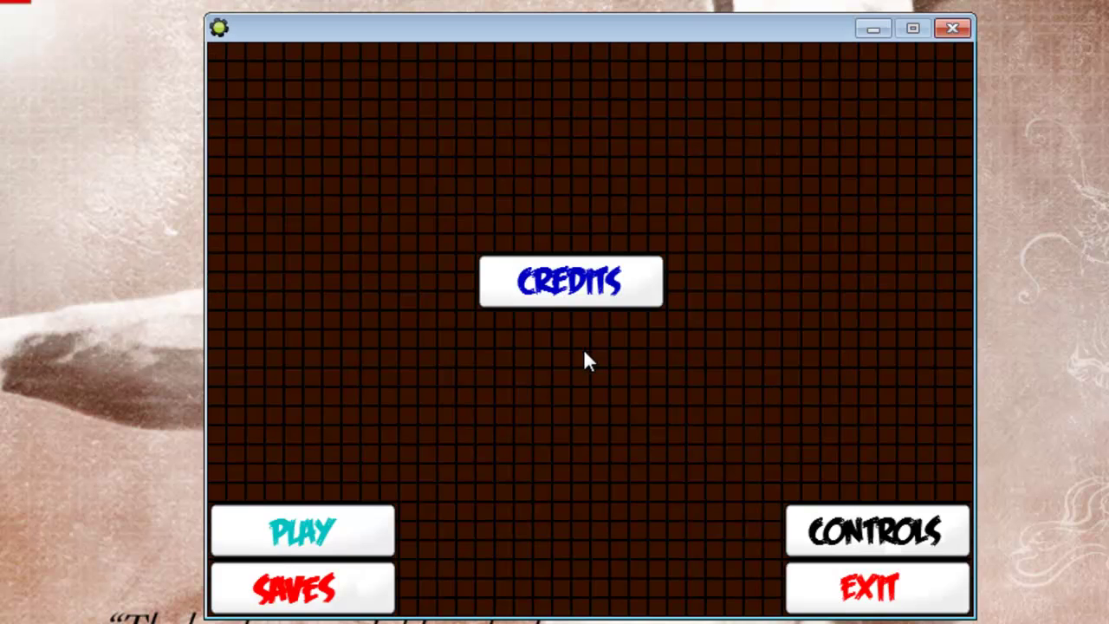
Load SAVE 1 from the saves page and test it by walking and jumping inside the underground room
left_click(316, 587)
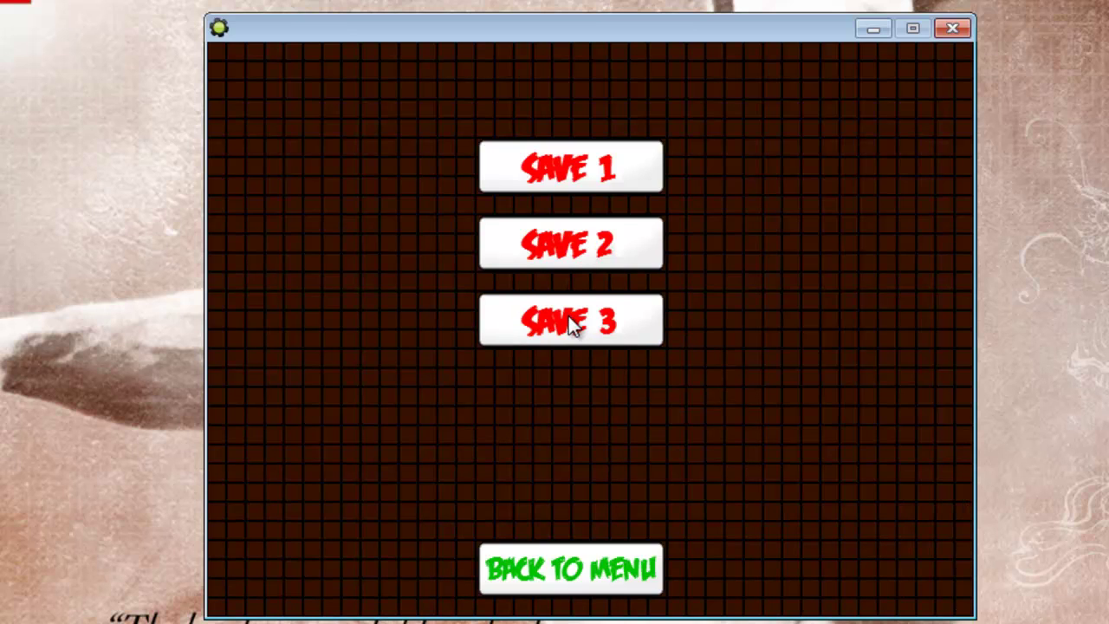
left_click(572, 169)
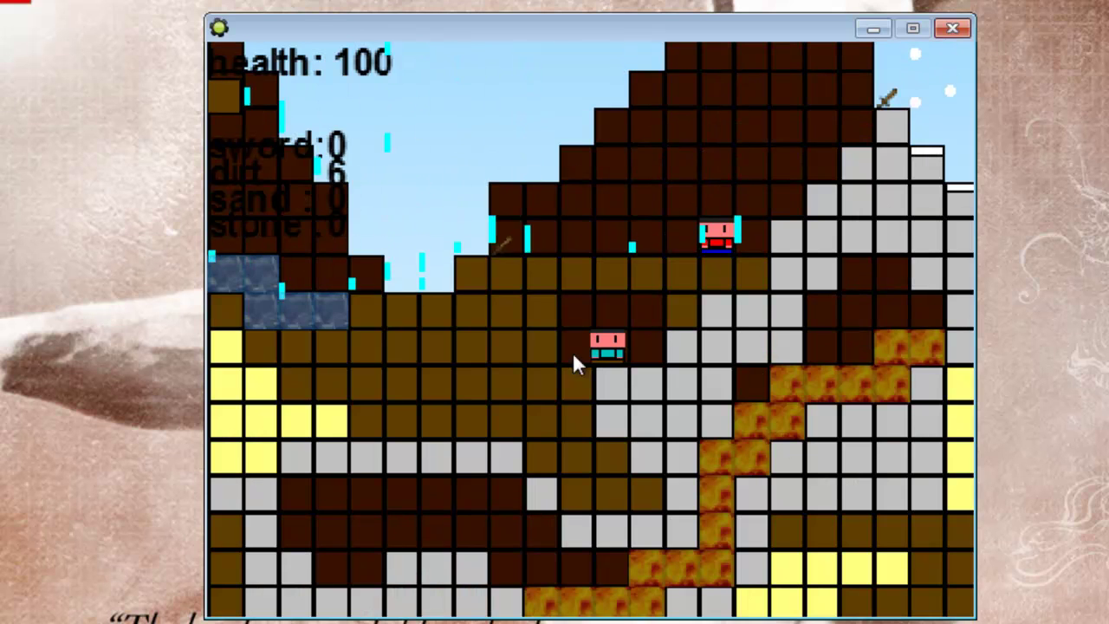
key("a")
key("d")
key("a")
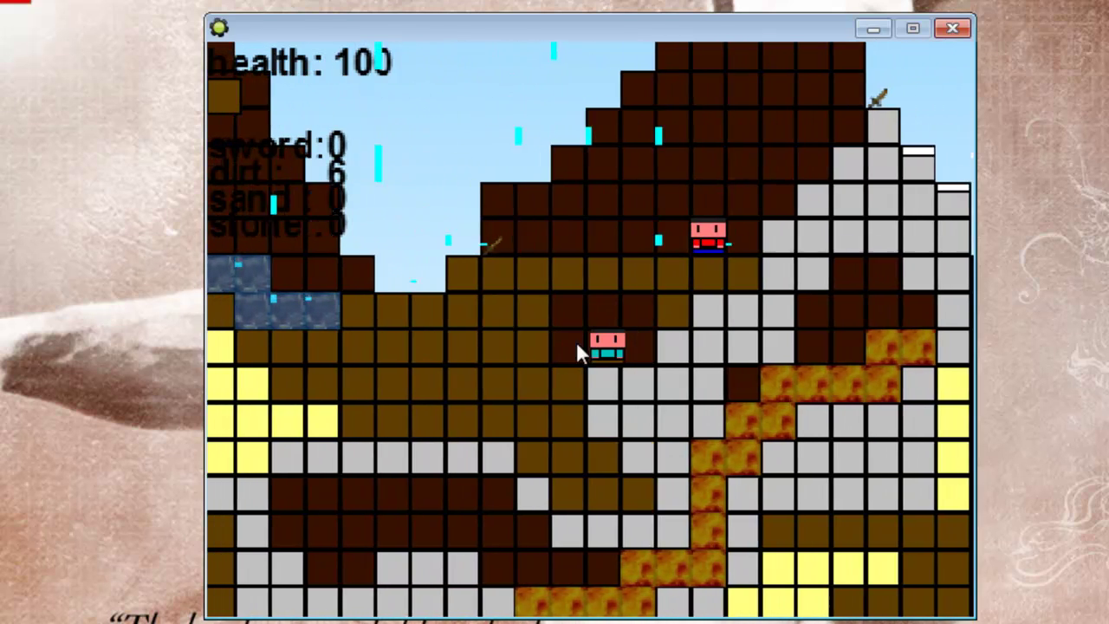
key("d")
key("w")
key("a")
key("w")
key("d")
key("w")
key("a")
key("w")
Leave the loaded game without saving and exit from the main menu
key("Escape")
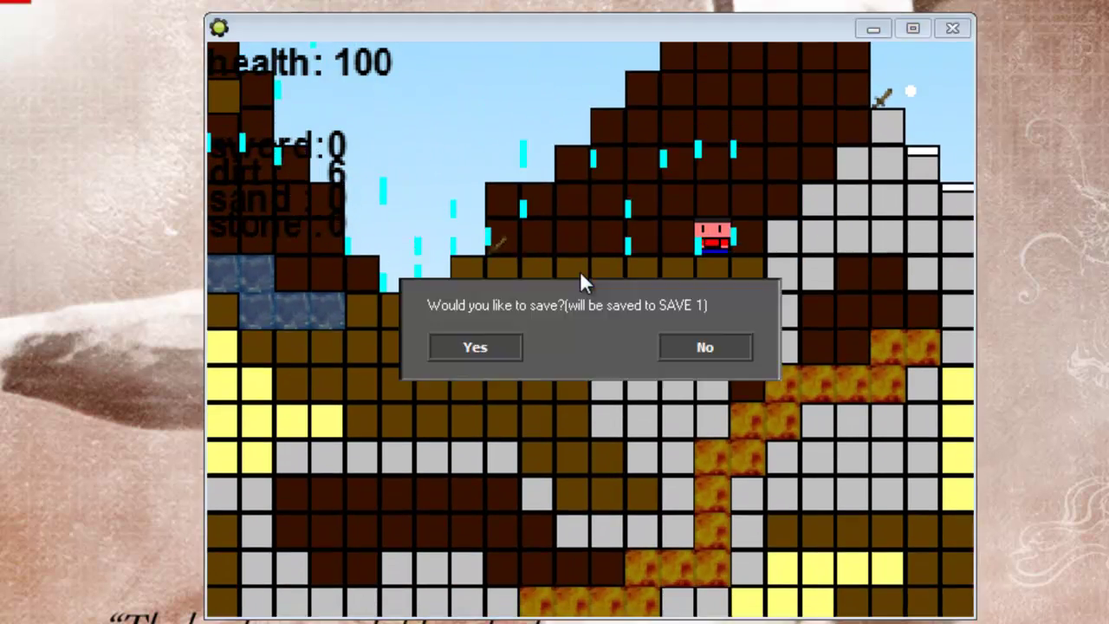
left_click(701, 355)
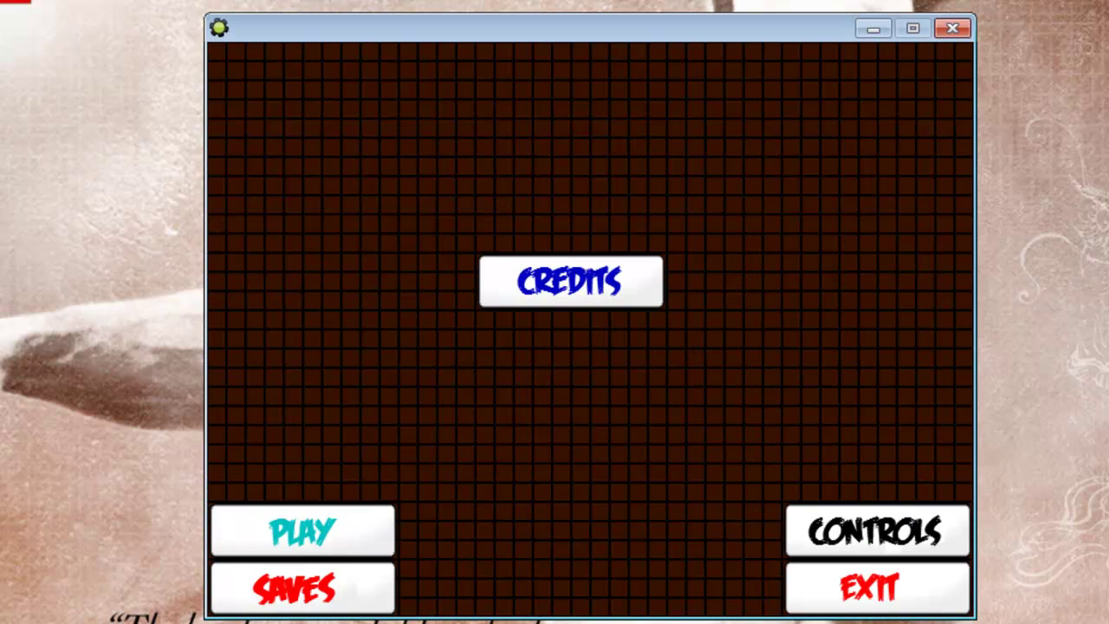
left_click(884, 594)
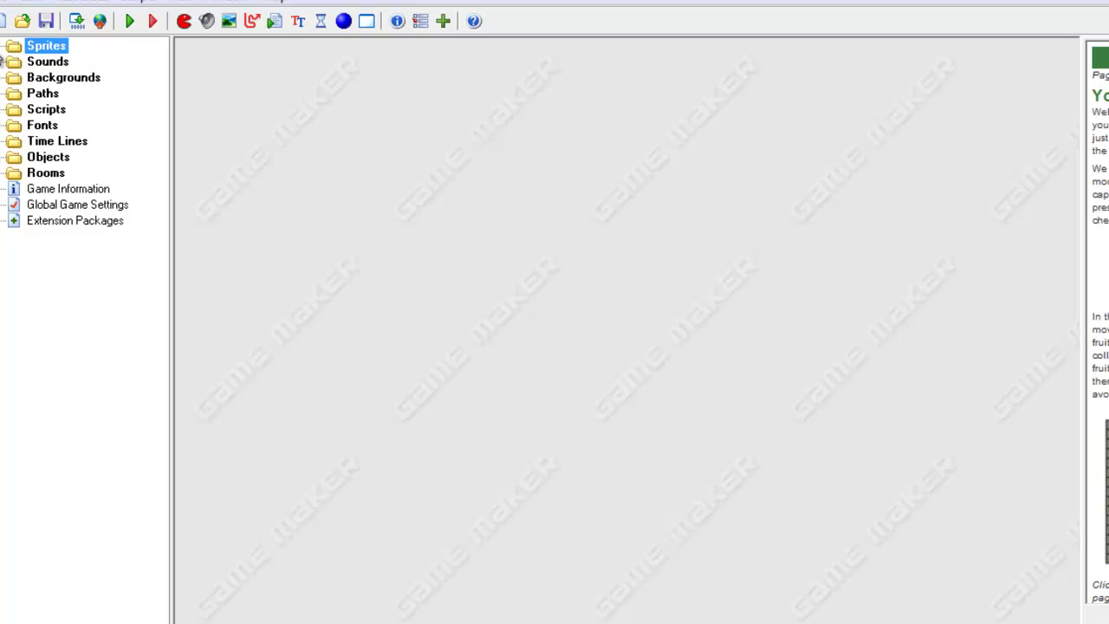
Open the properties of the spr_saves sprite in the main menu sprite group
left_click(5, 47)
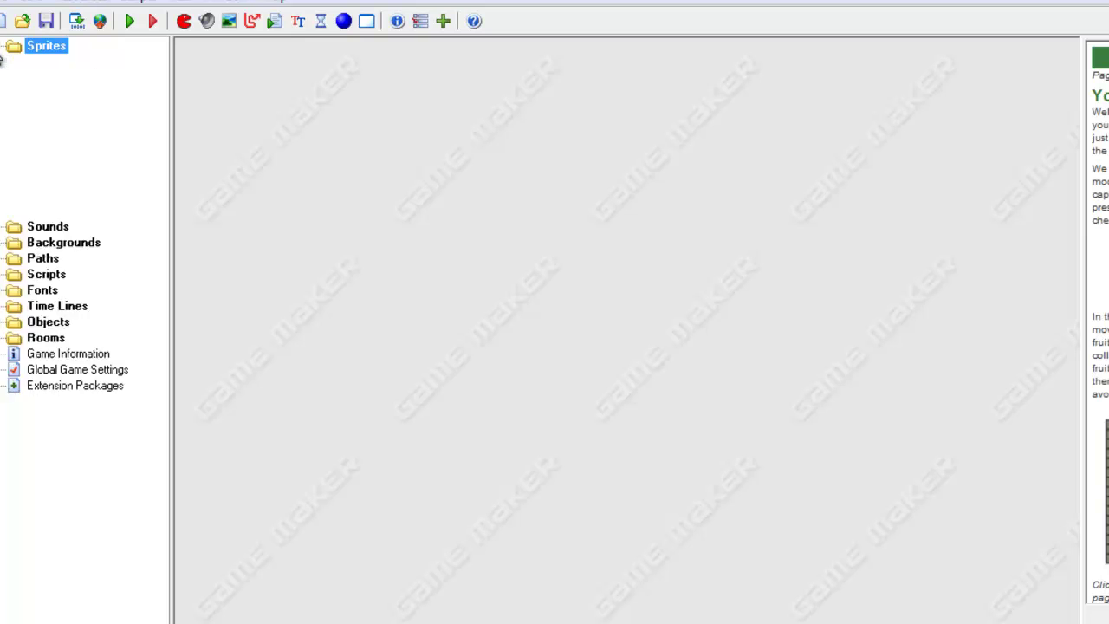
left_click(29, 127)
left_click(14, 126)
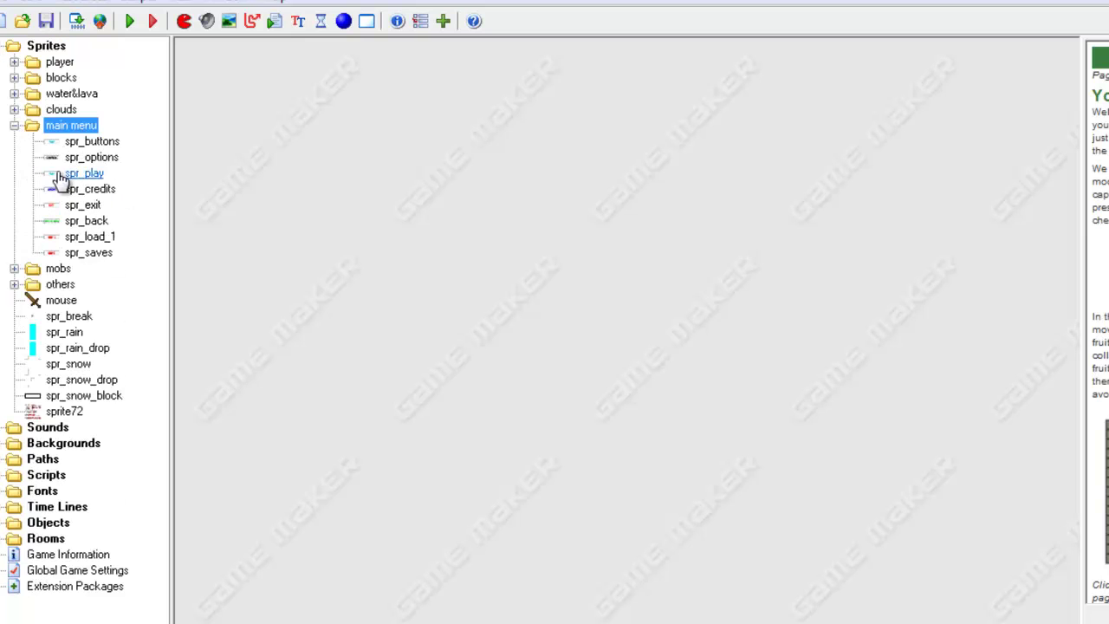
double_click(78, 256)
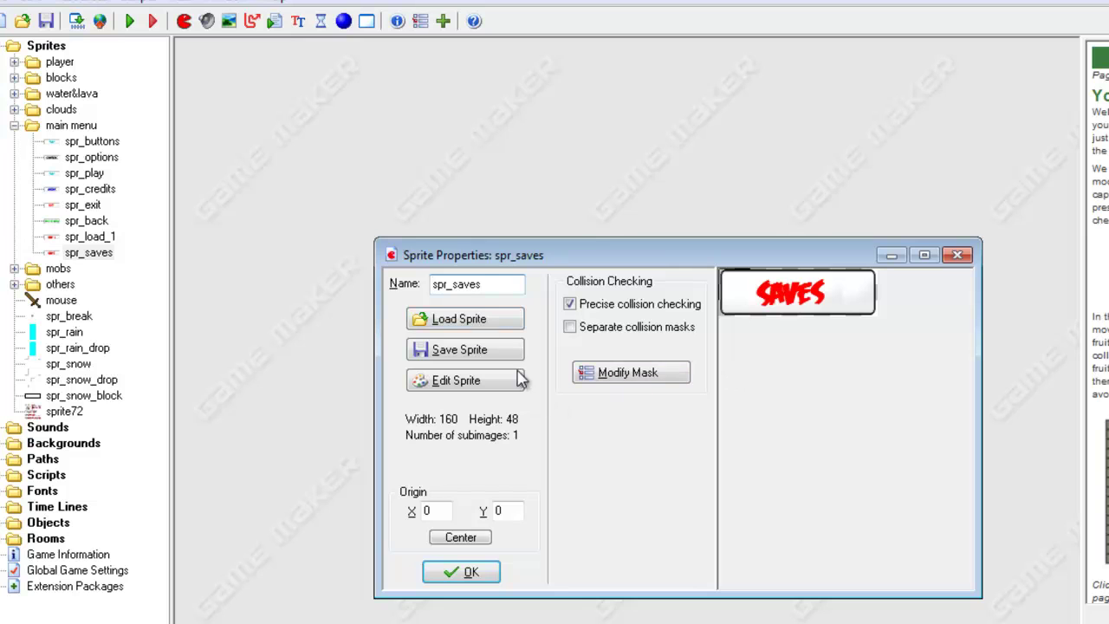
Inspect the spr_saves button image in the Sprite Editor, then close the editor and the sprite's properties
mouse_move(484, 288)
left_mouse_down()
mouse_move(447, 289)
mouse_move(490, 290)
left_mouse_up()
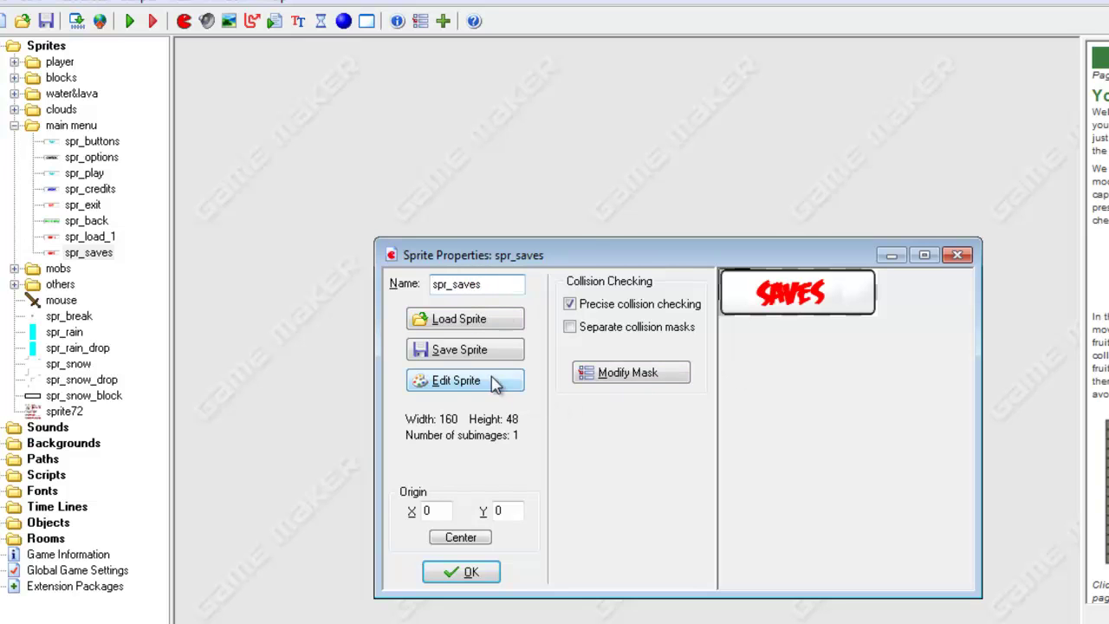
left_click(461, 380)
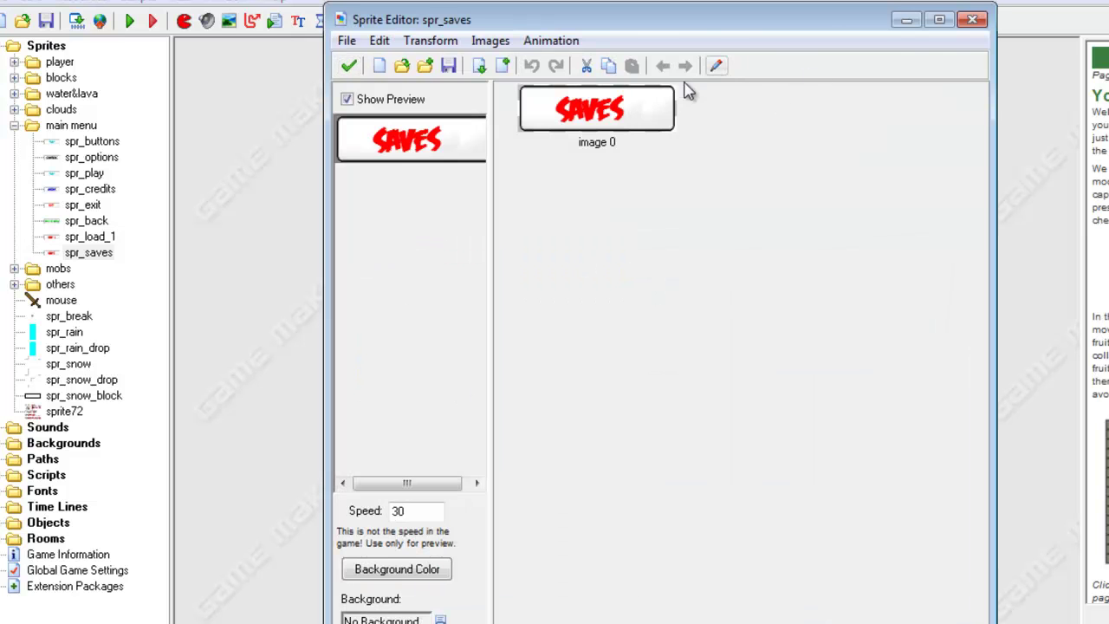
left_click(591, 125)
left_click(656, 215)
left_click(349, 65)
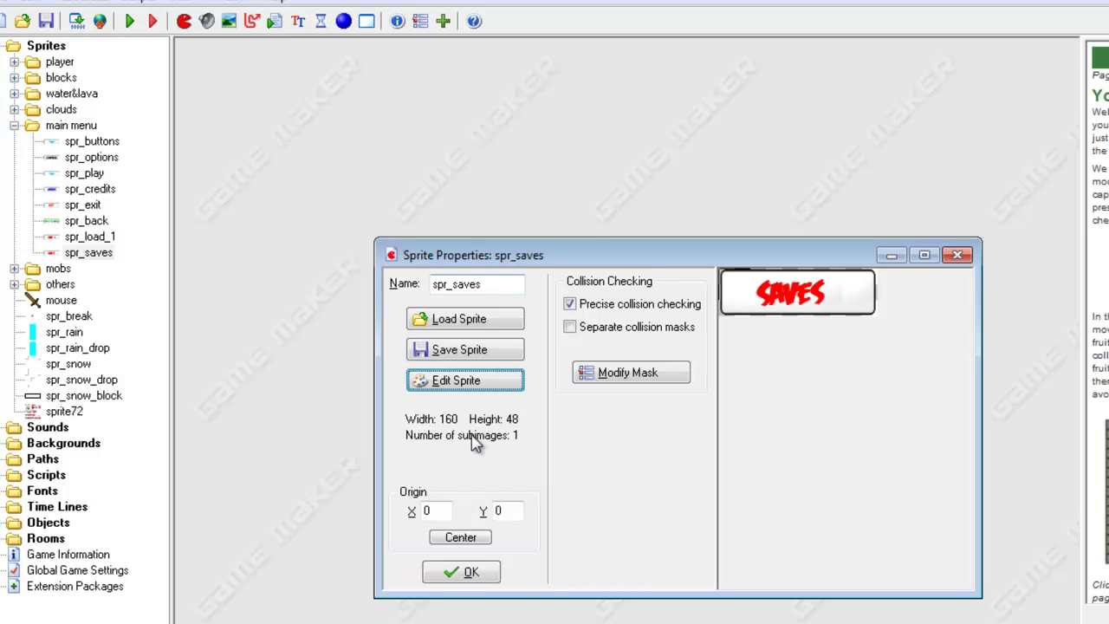
left_click(456, 573)
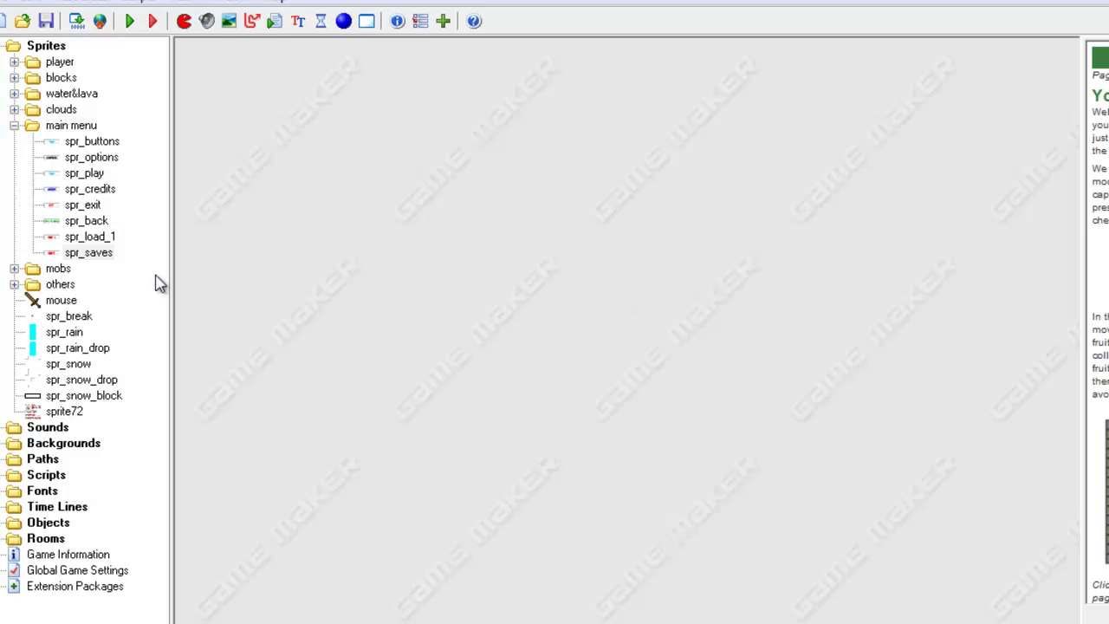
Rename the spr_load_1 sprite to spr_load in its maximized properties window
double_click(95, 240)
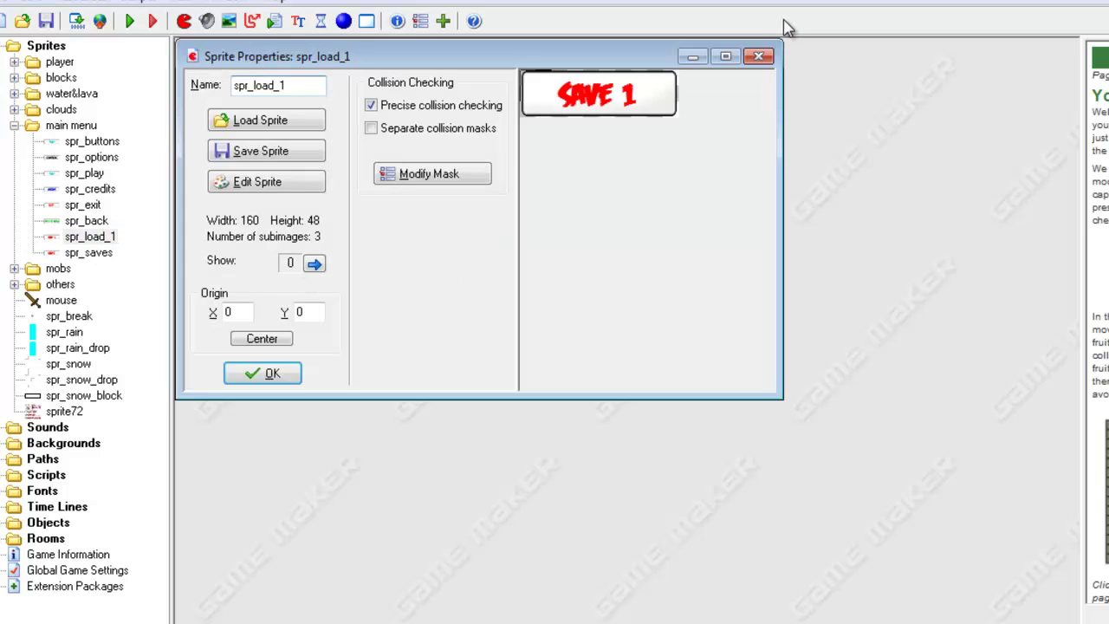
left_click(725, 54)
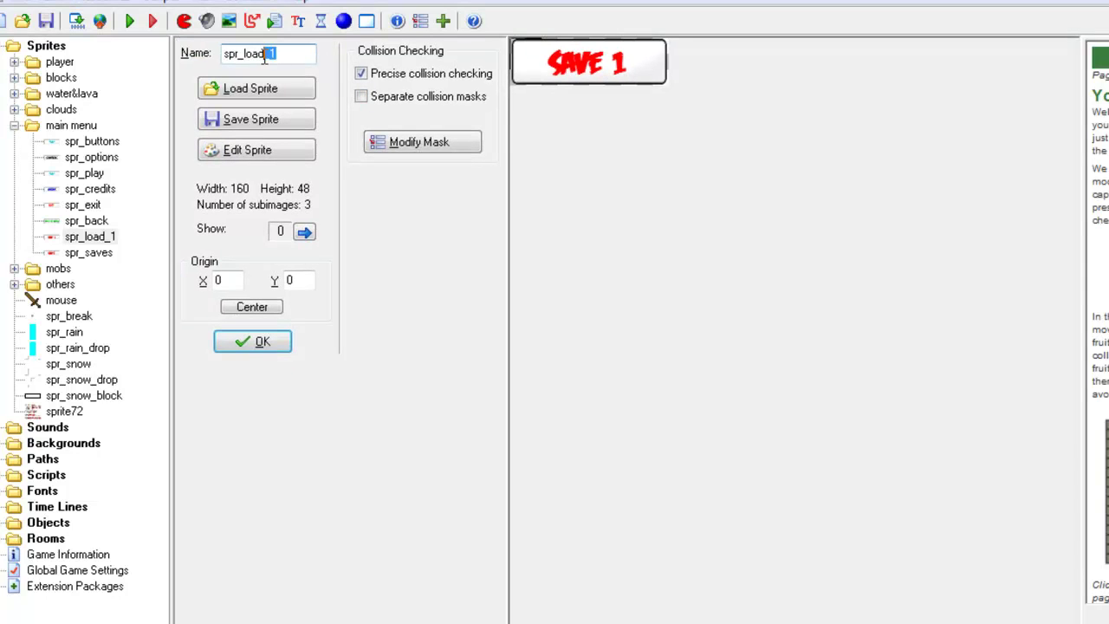
key("BackSpace")
mouse_move(272, 57)
left_mouse_down()
mouse_move(223, 58)
mouse_move(280, 60)
left_mouse_up()
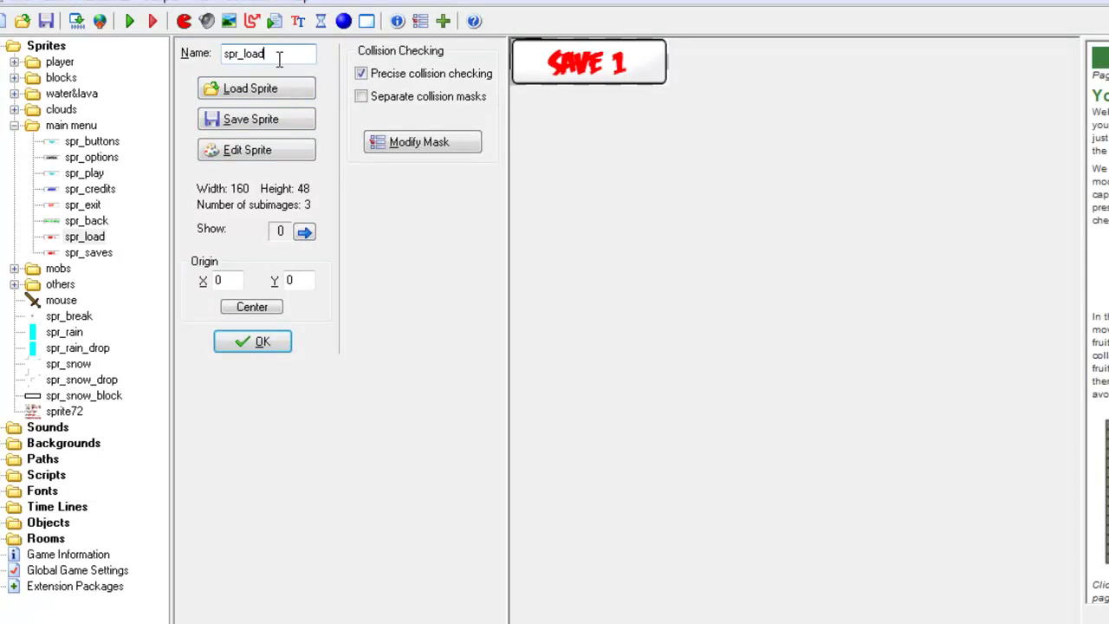
Inspect the Save 1, Save 2 and Save 3 subimages of spr_load in the Sprite Editor, then close the editor and properties
left_click(297, 161)
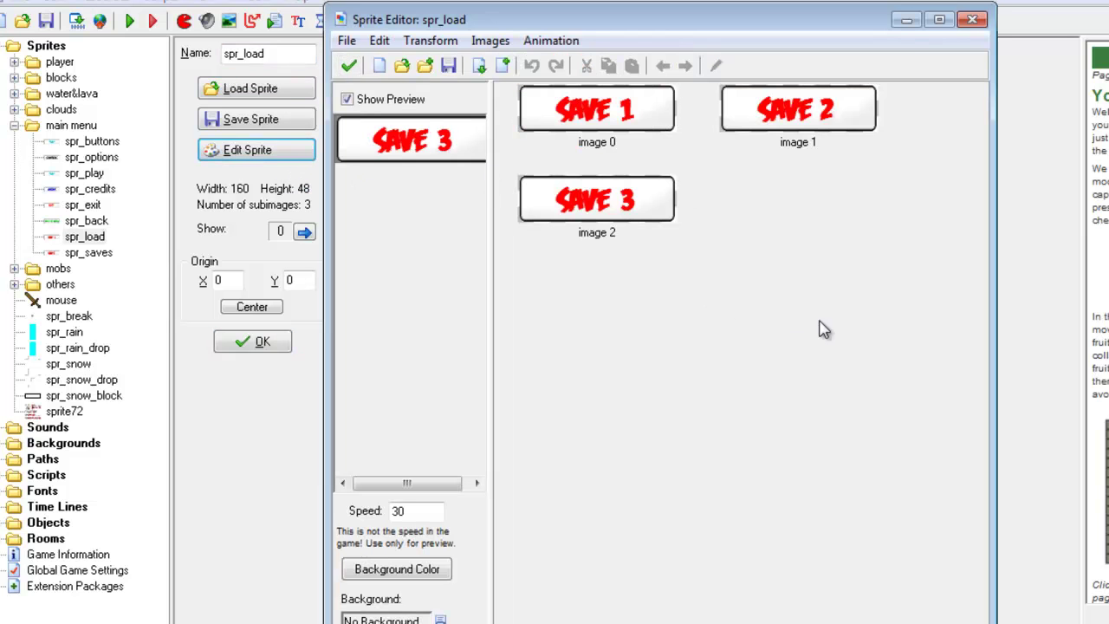
left_click(581, 145)
left_click(780, 119)
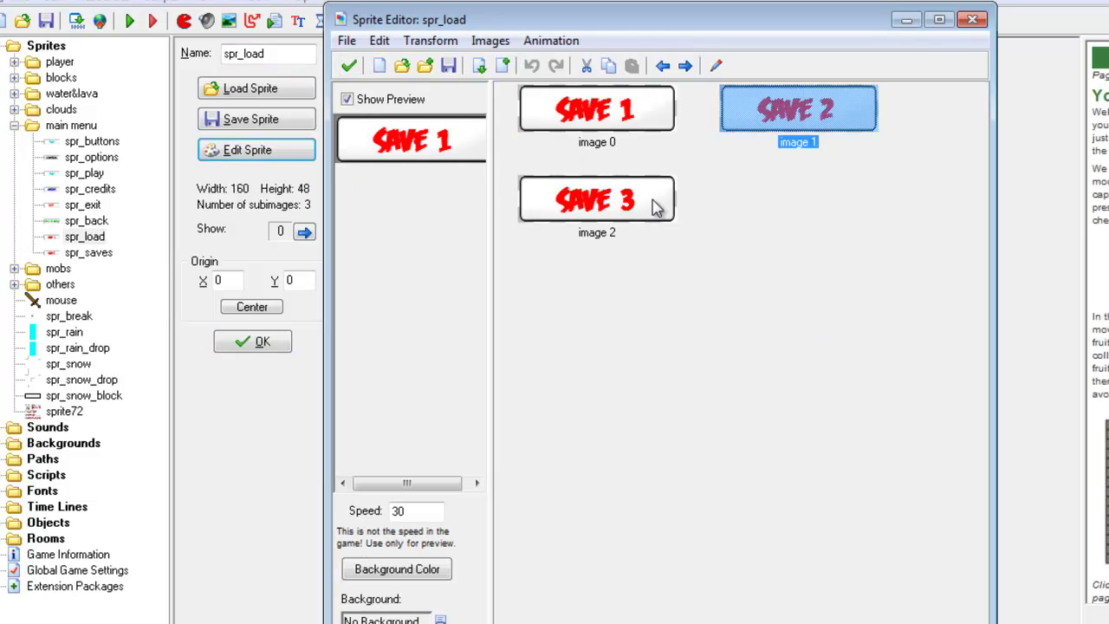
left_click(656, 208)
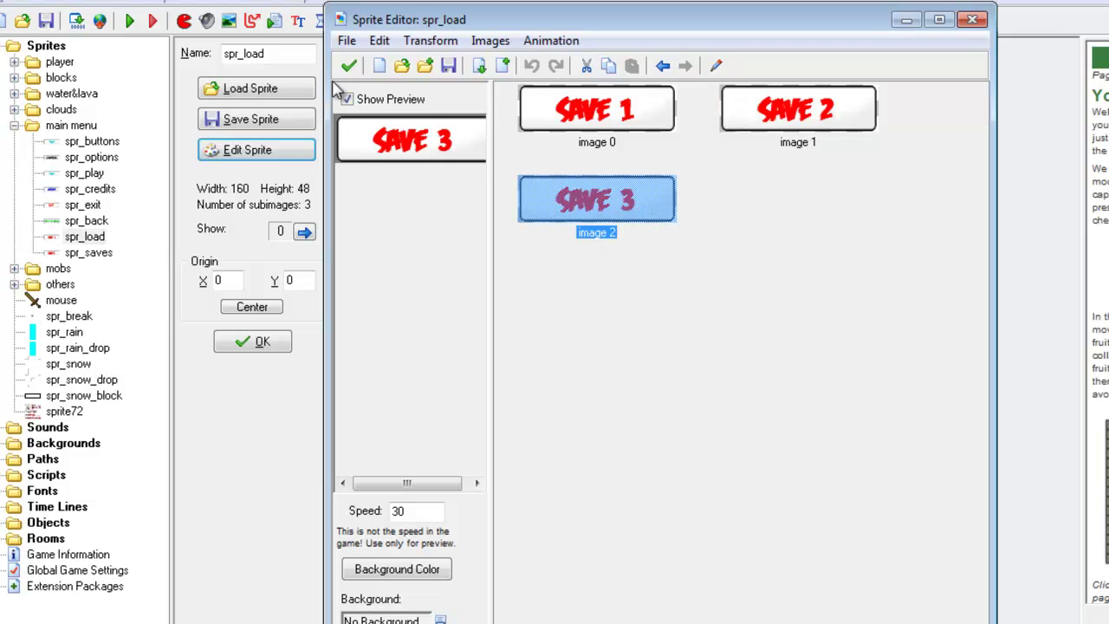
left_click(350, 65)
left_click(259, 348)
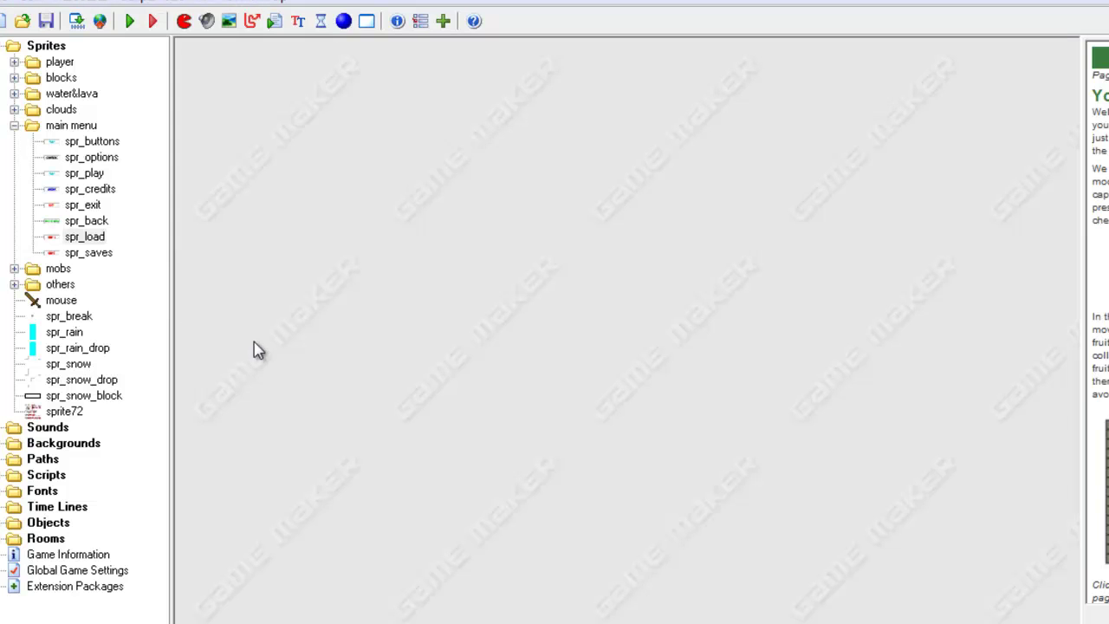
Collapse the sprite folders, open the Saves room maximized and hide its grid
left_click(14, 126)
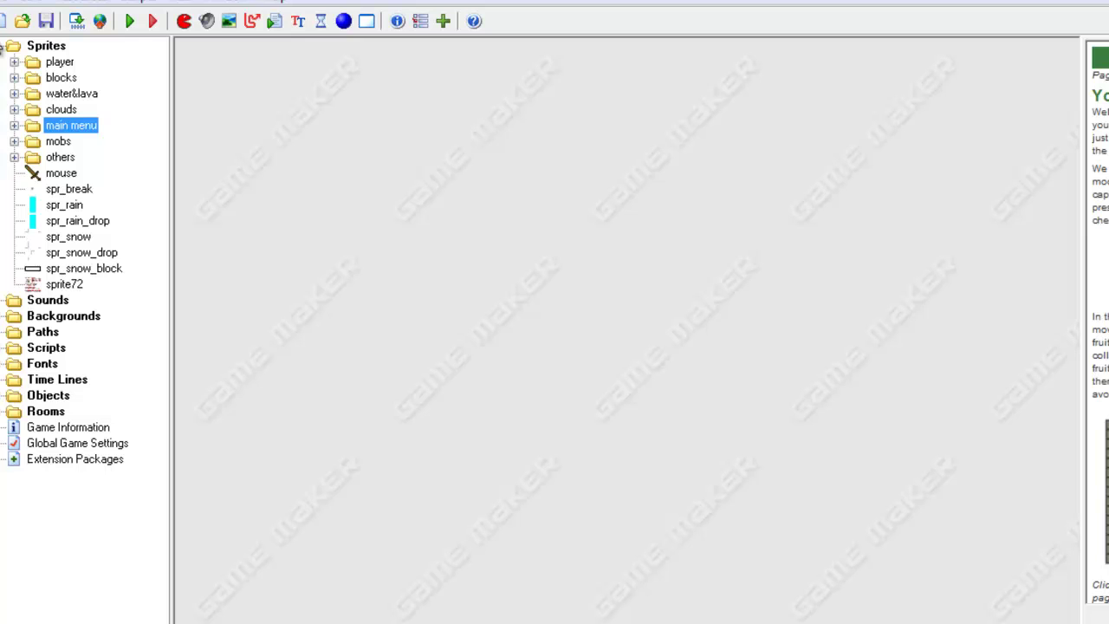
left_click(3, 46)
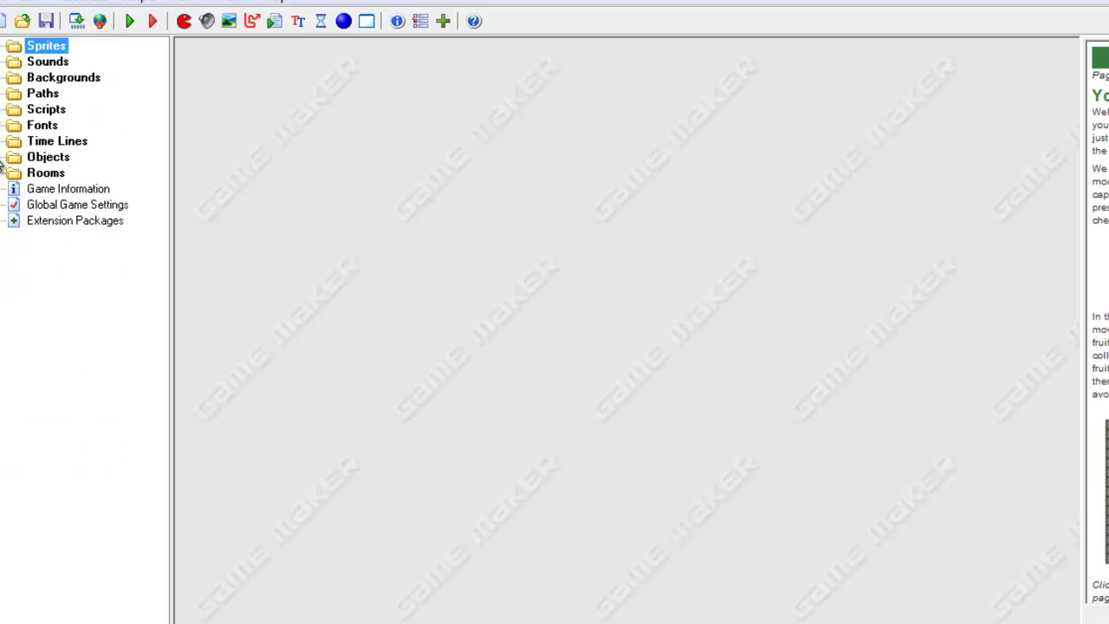
left_click(3, 173)
double_click(61, 237)
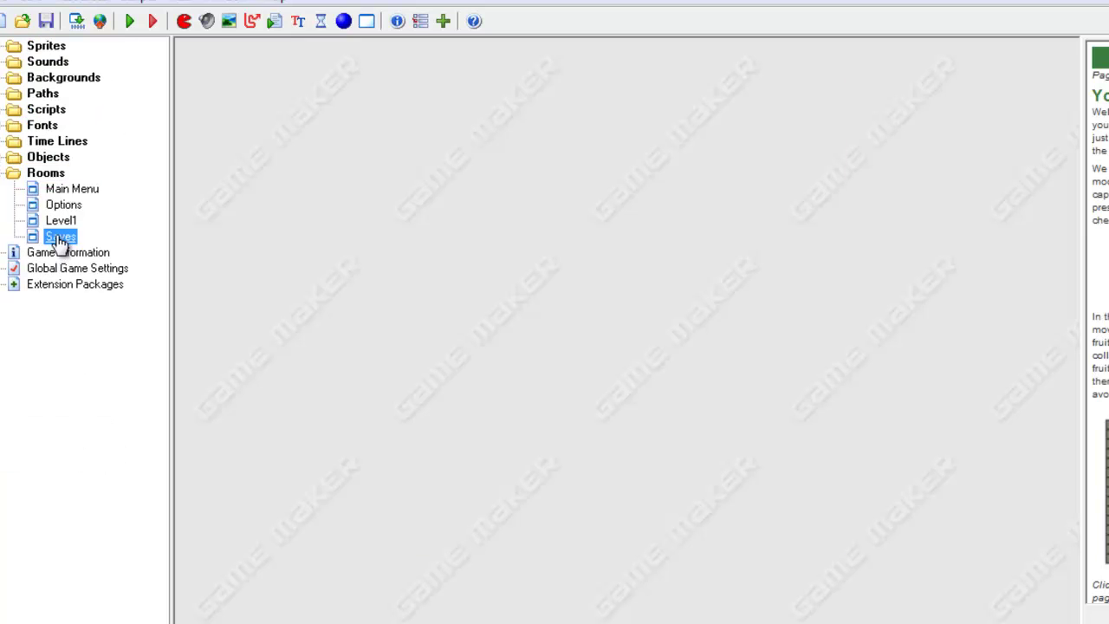
left_click(784, 81)
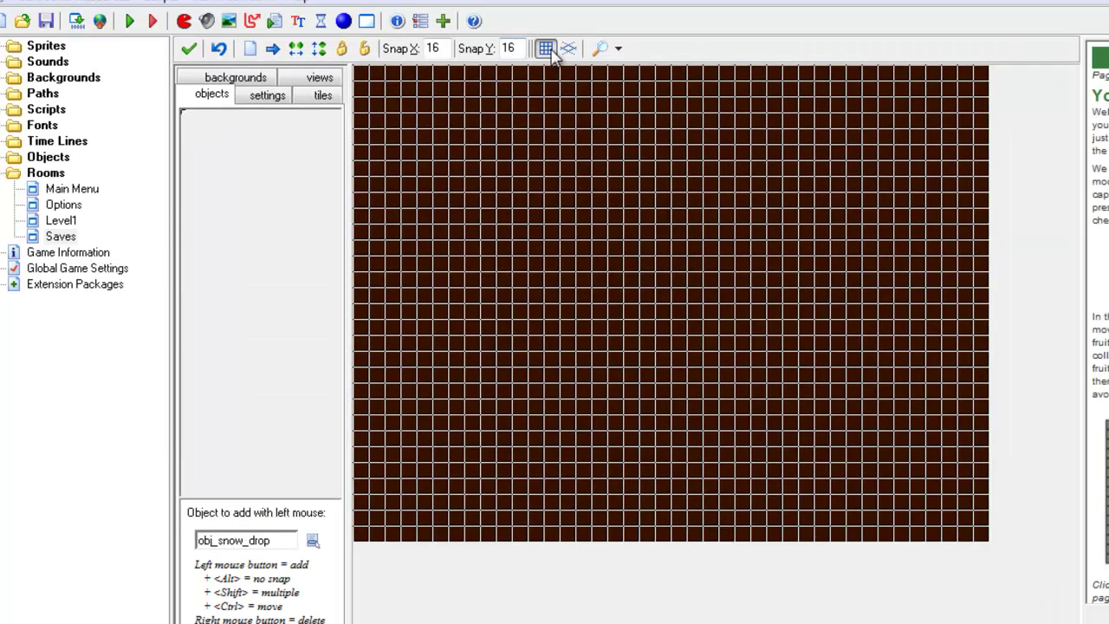
left_click(545, 47)
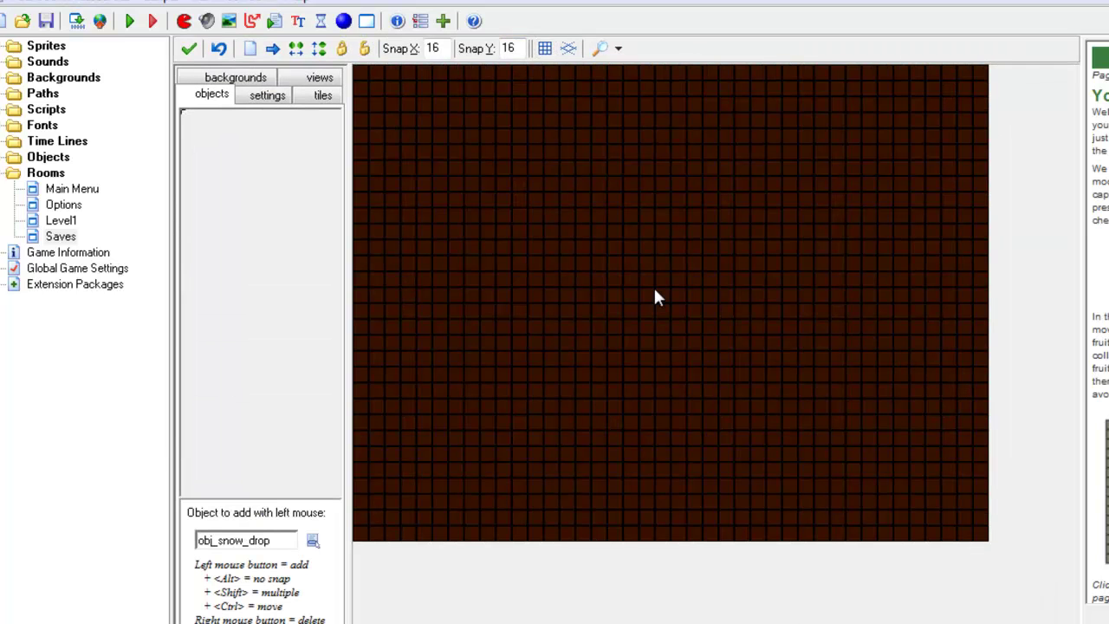
Choose dirt as the tile background in the Saves room, then confirm and close the room
left_click(322, 97)
left_click(320, 523)
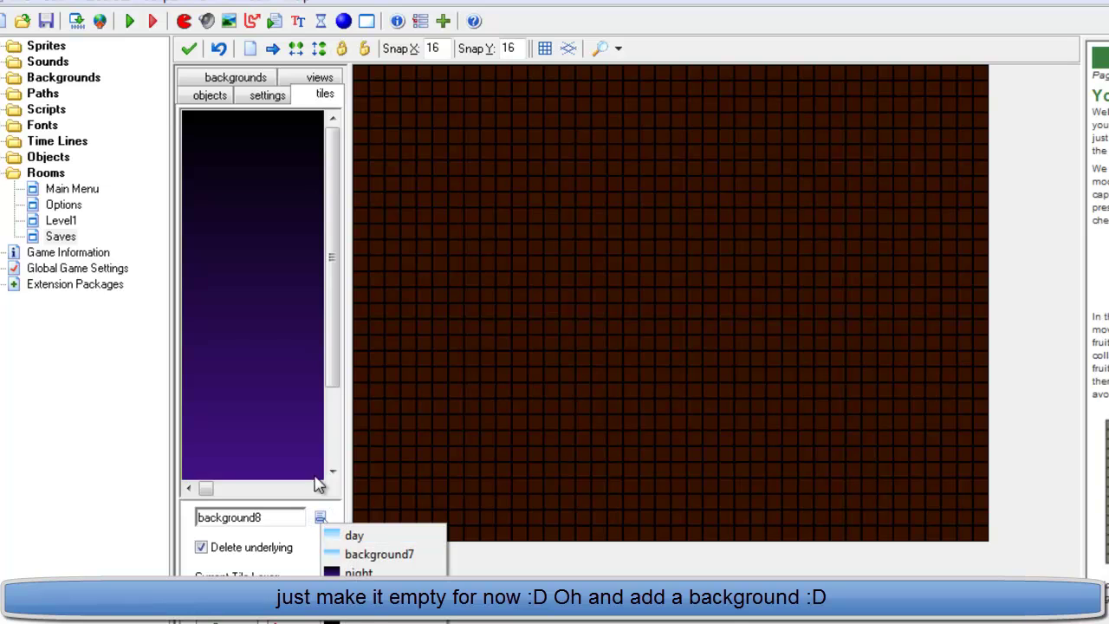
left_click(373, 621)
left_click(322, 518)
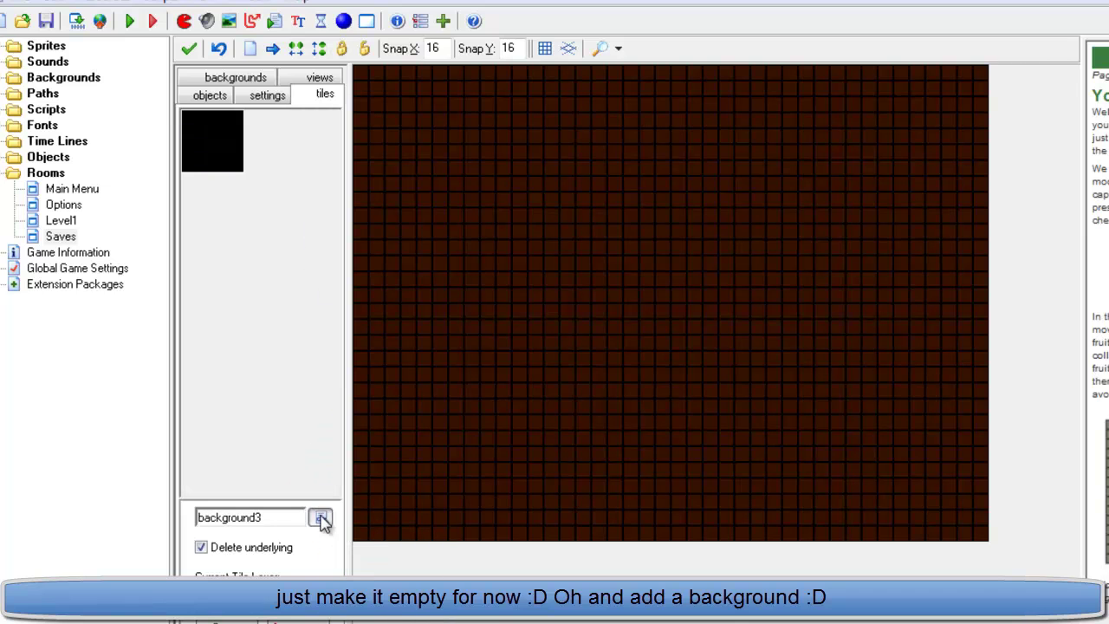
left_click(381, 581)
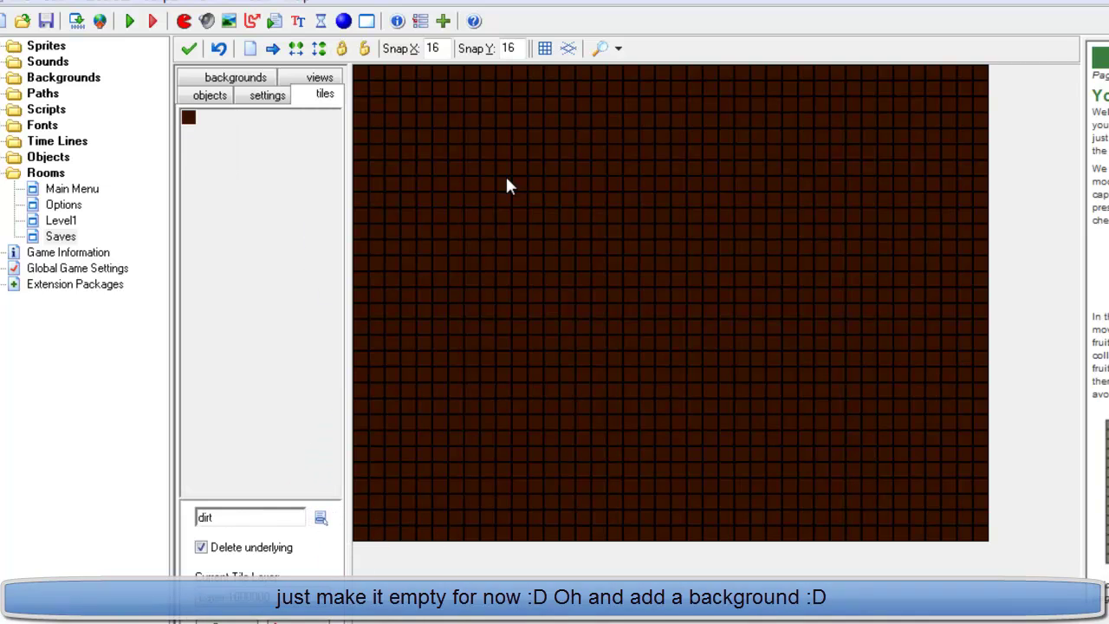
left_click(212, 97)
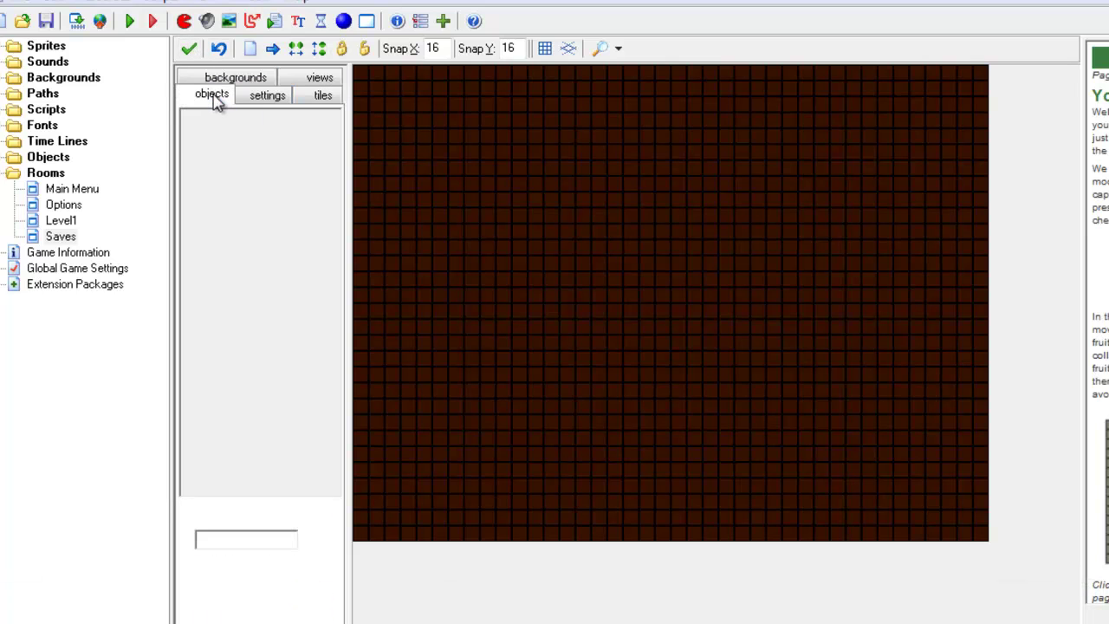
left_click(187, 50)
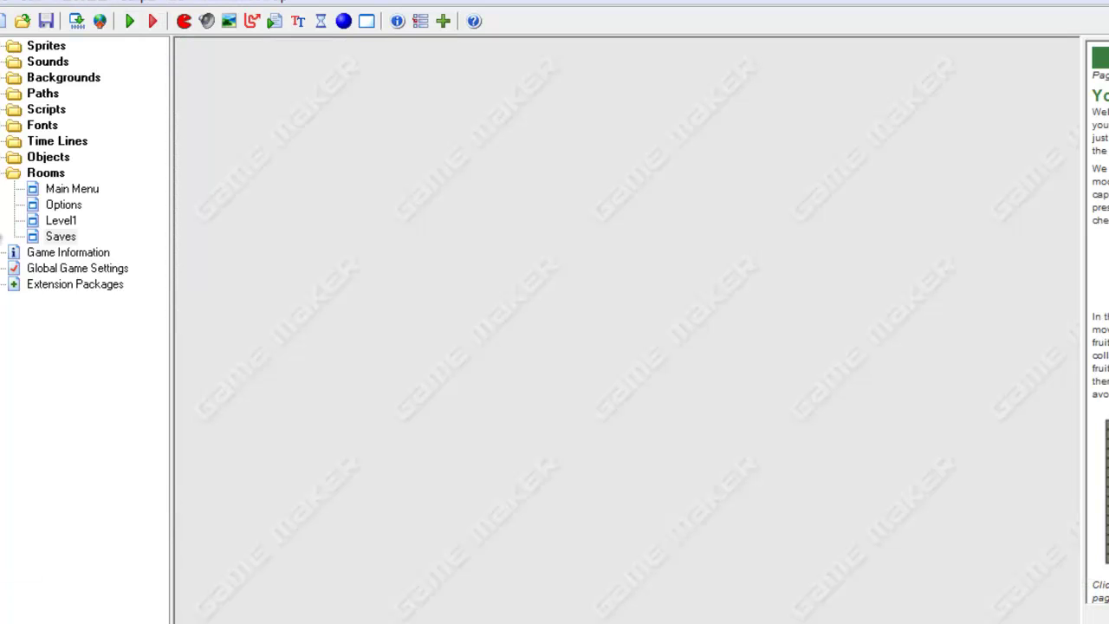
Collapse the Rooms folder, expand the Objects folder and open the maximized properties of obj_Saves
left_click(0, 174)
left_click(4, 159)
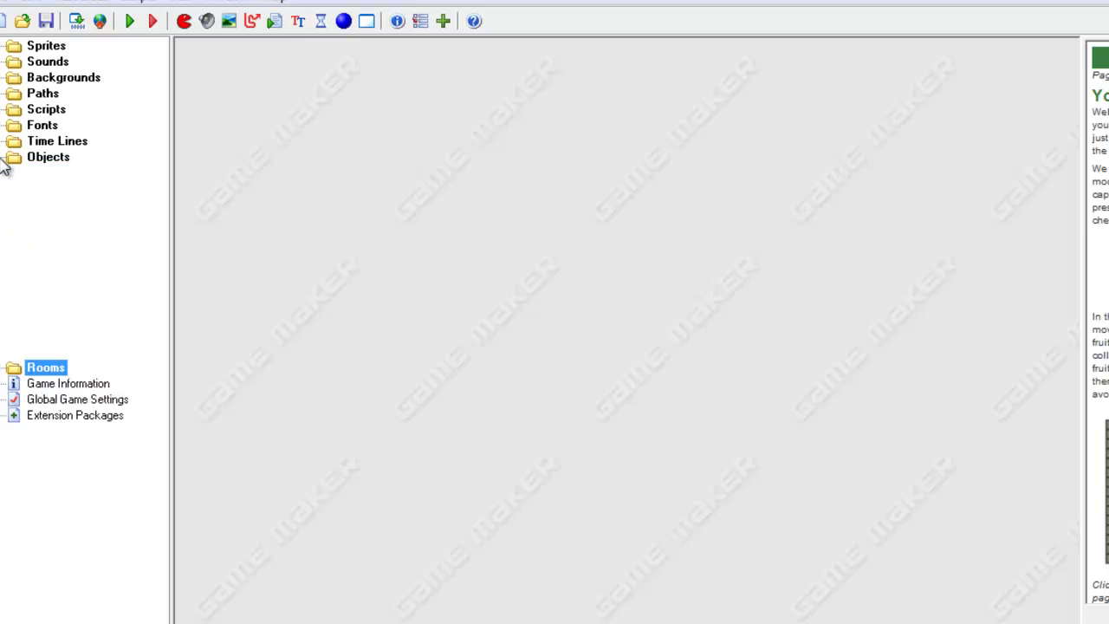
left_click(8, 413)
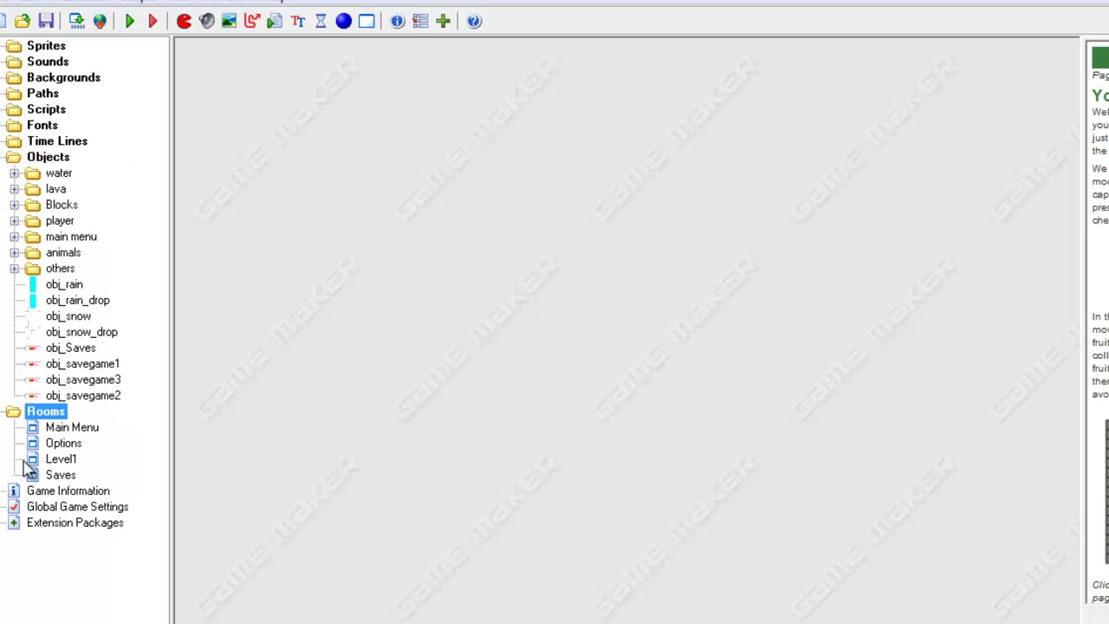
left_click(7, 412)
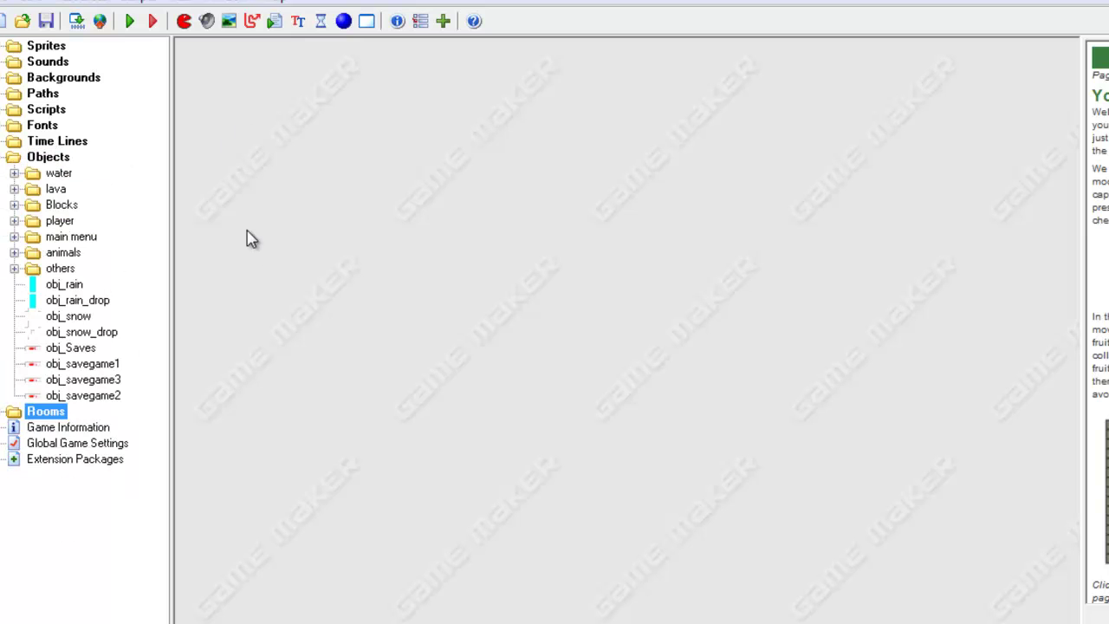
left_click(54, 350)
double_click(54, 350)
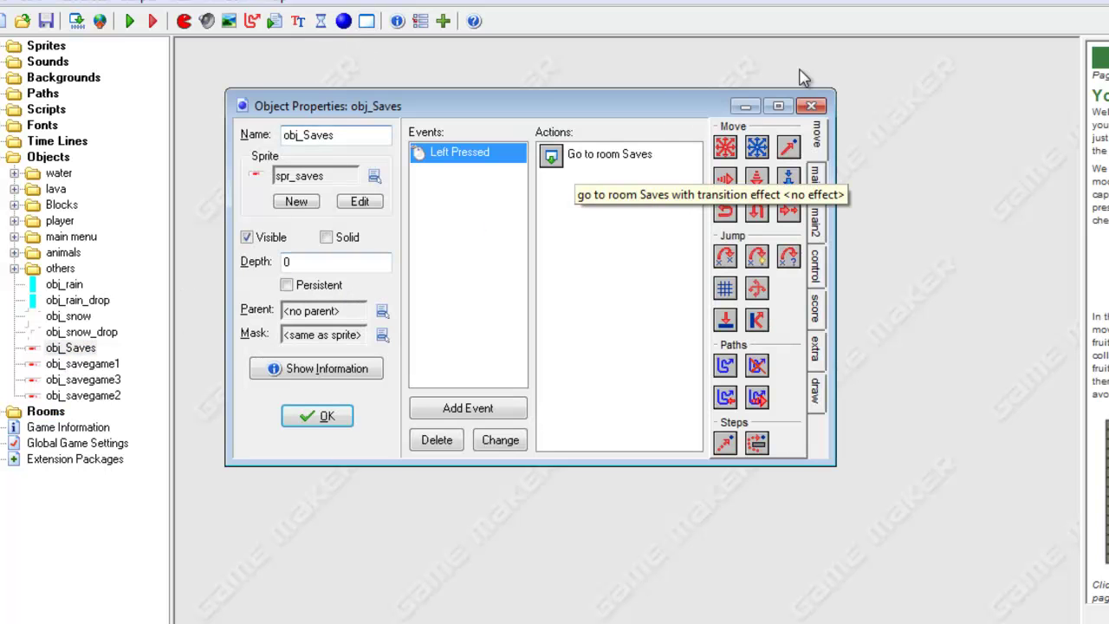
left_click(781, 105)
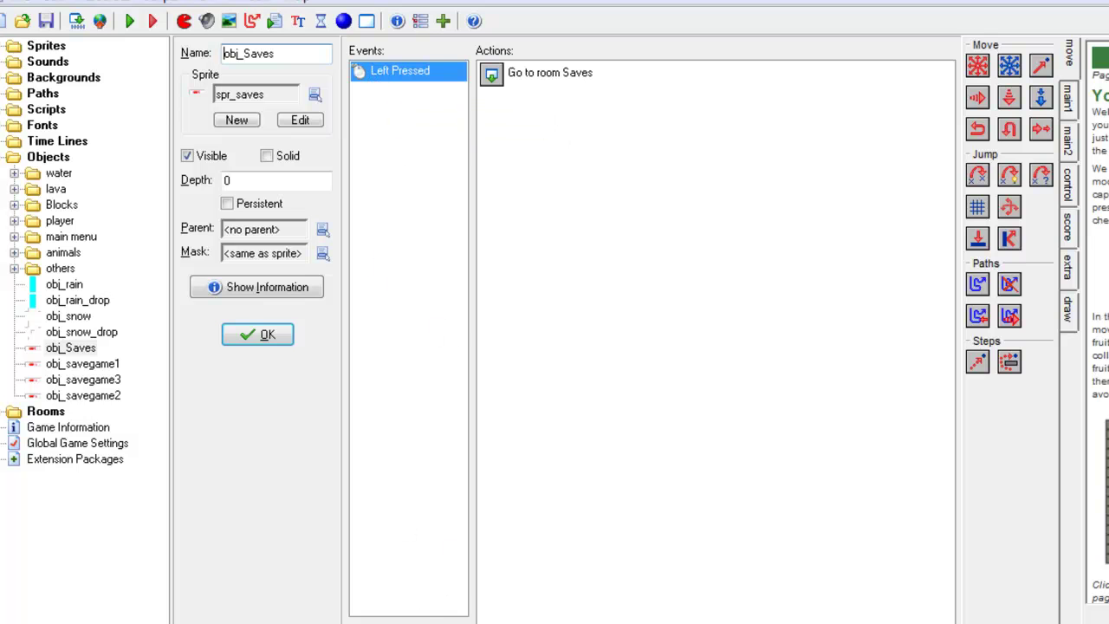
Examine the Left pressed mouse event option for obj_Saves and the action categories to locate the room-change actions
left_click(407, 620)
left_click(712, 264)
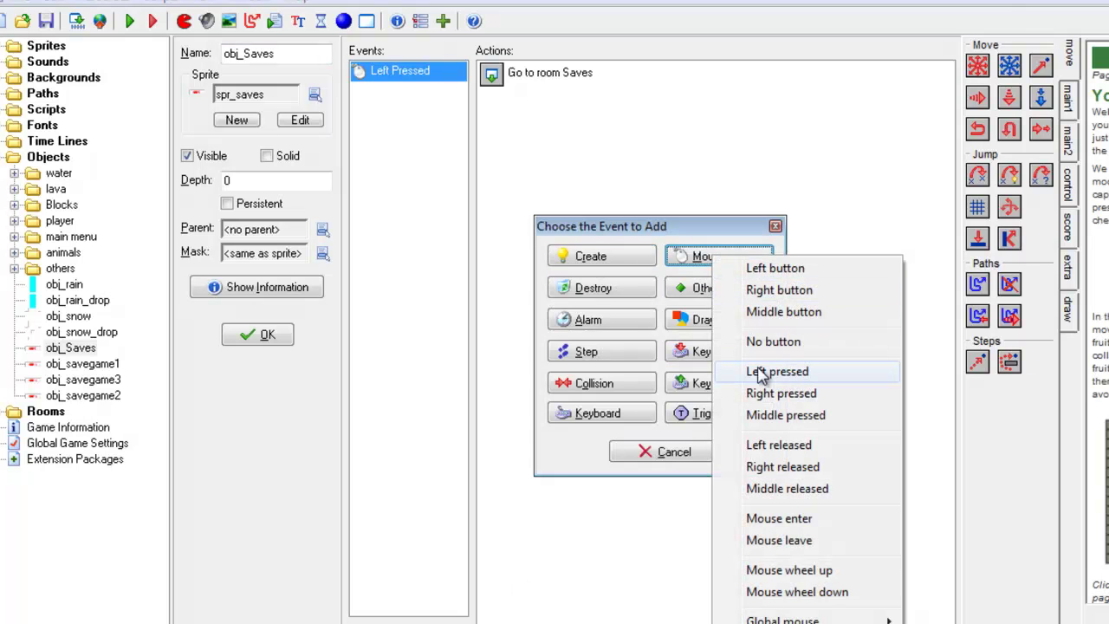
left_click(618, 451)
left_click(623, 451)
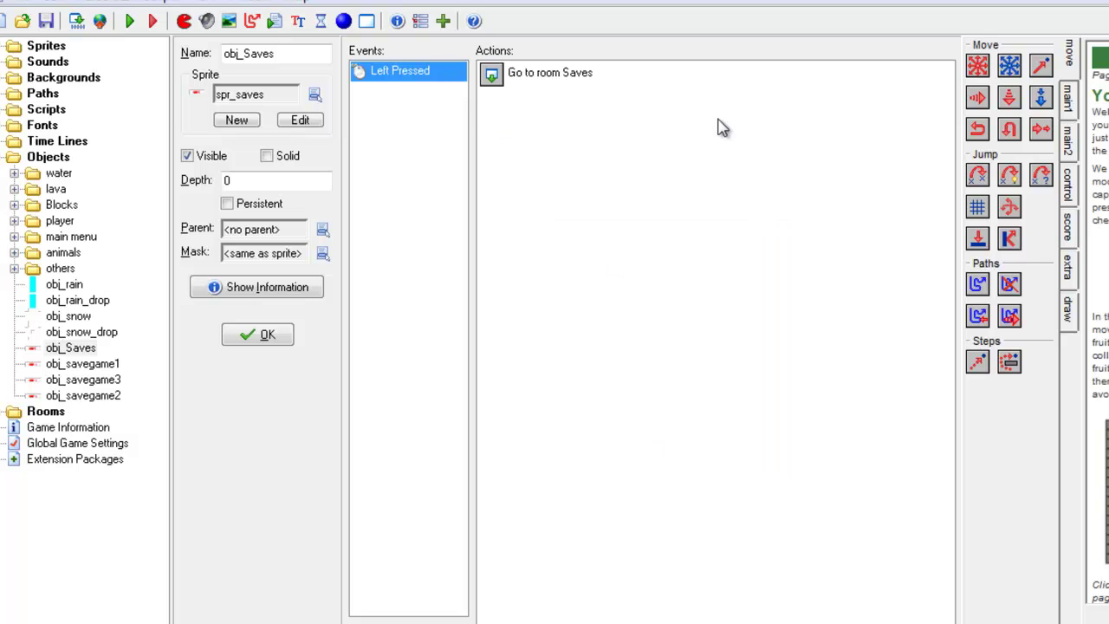
left_click(1069, 184)
left_click(1067, 139)
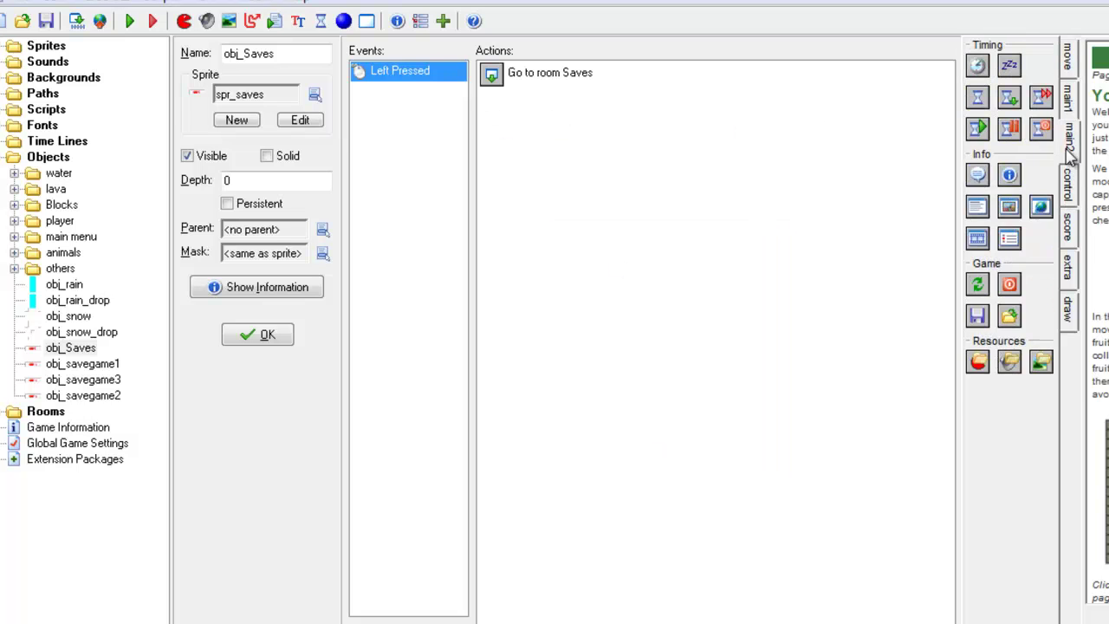
left_click(1068, 224)
left_click(1068, 97)
left_click(1071, 139)
left_click(1067, 99)
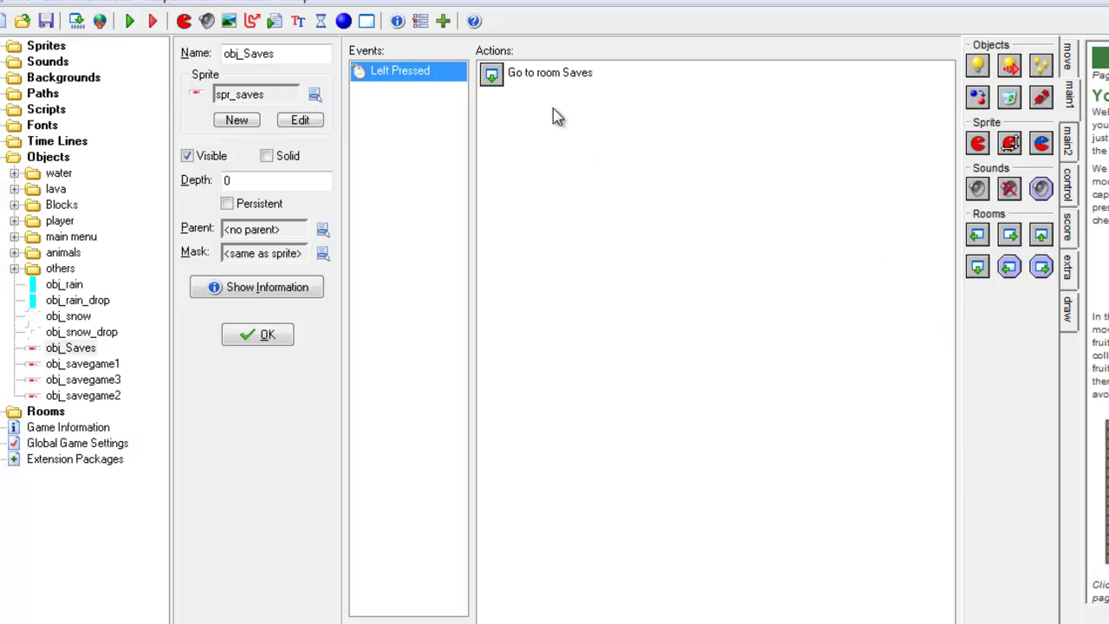
Set the Different Room action of obj_Saves to the room Saves with no transition effect, then confirm the object
double_click(523, 83)
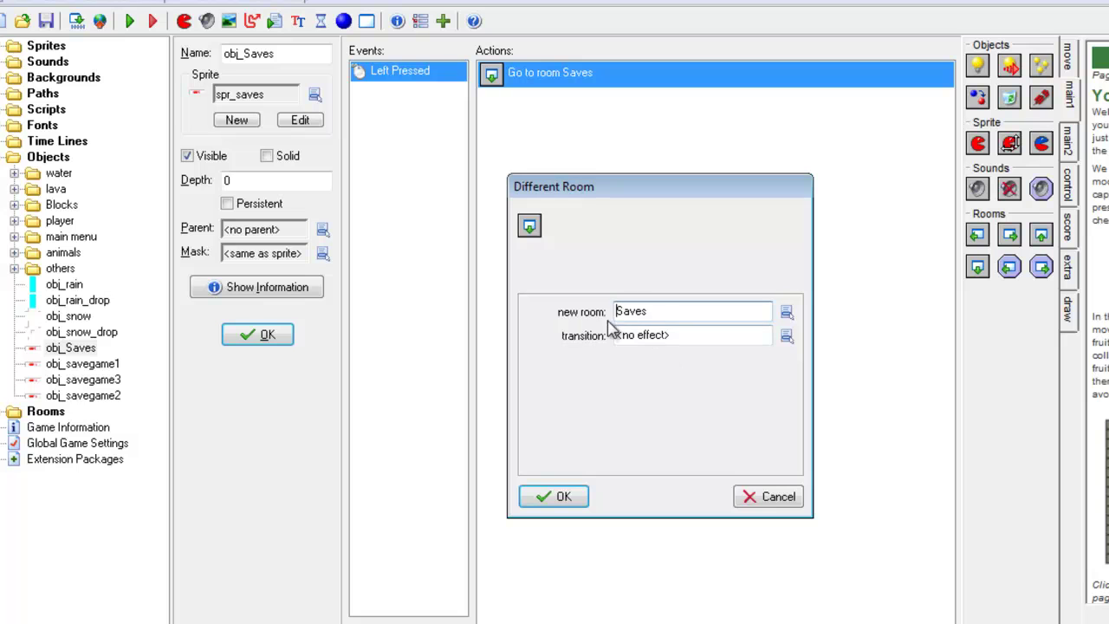
left_click(786, 311)
left_click(816, 404)
left_click(786, 336)
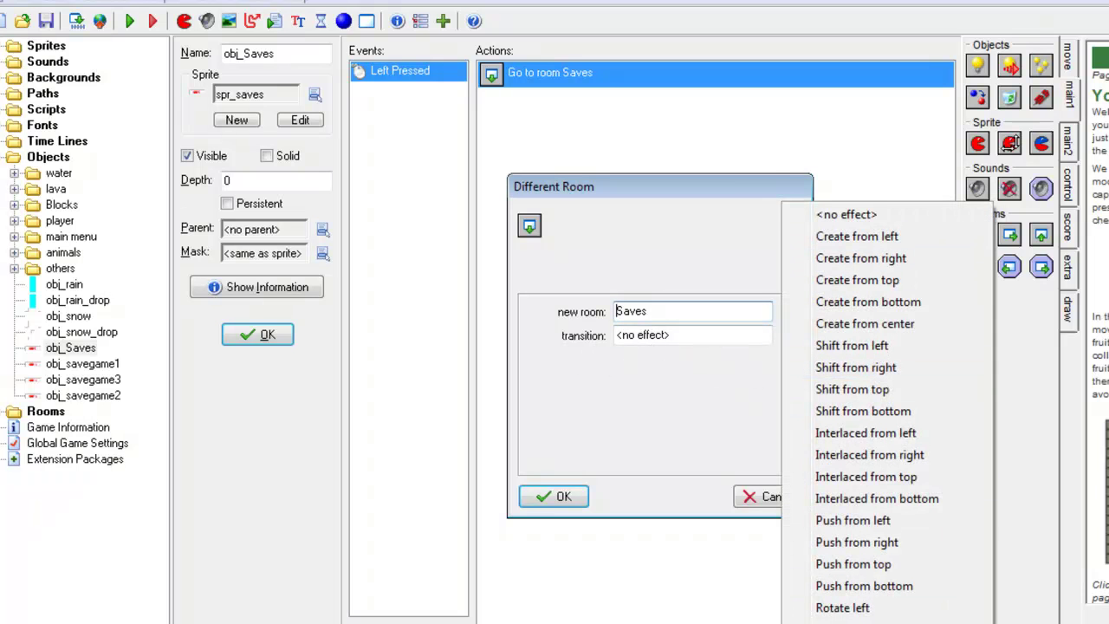
left_click(641, 365)
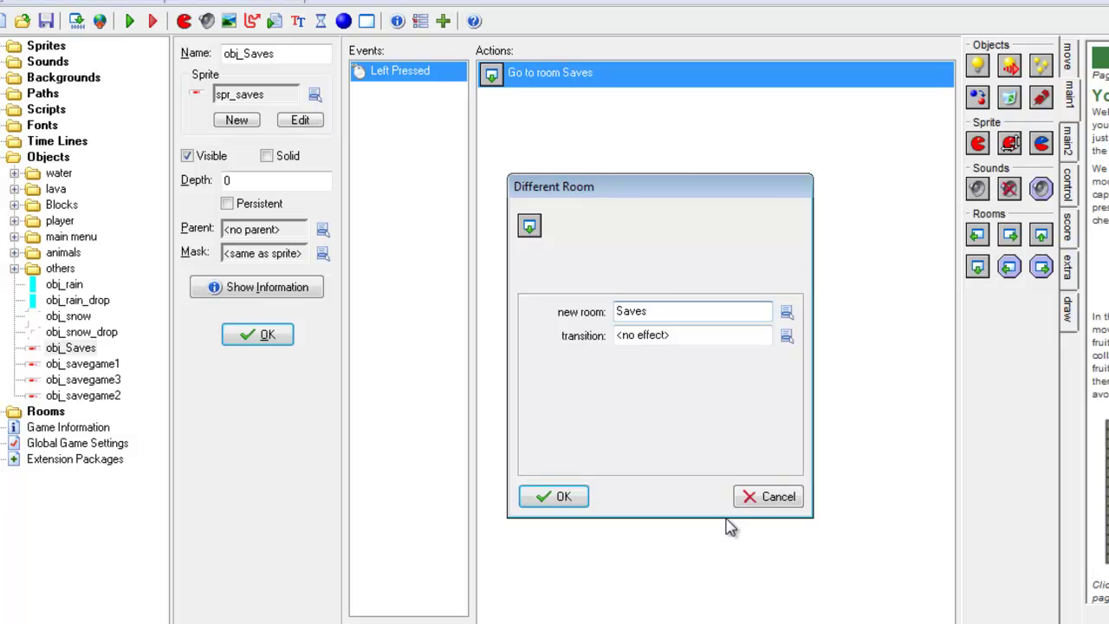
left_click(532, 494)
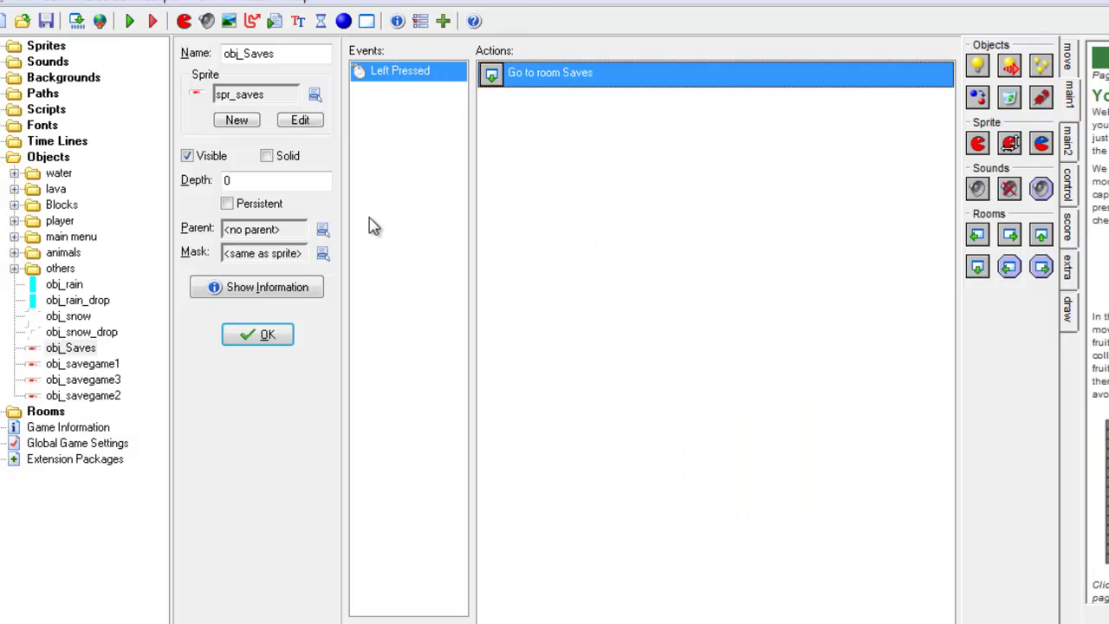
left_click(257, 335)
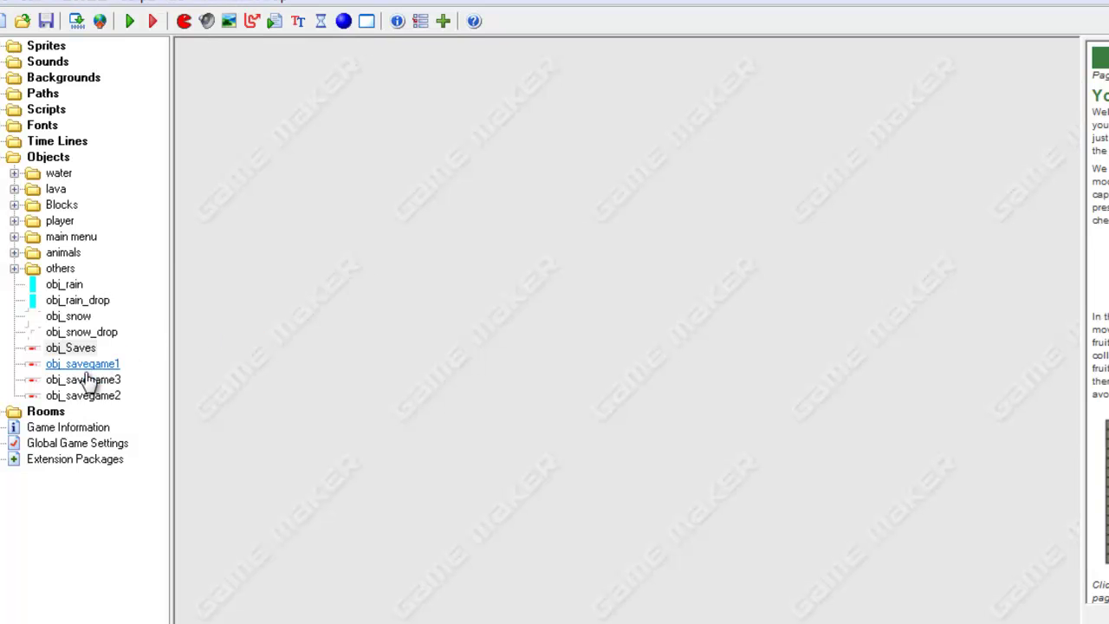
Open the Main Menu room maximized and hide its grid
left_click(5, 413)
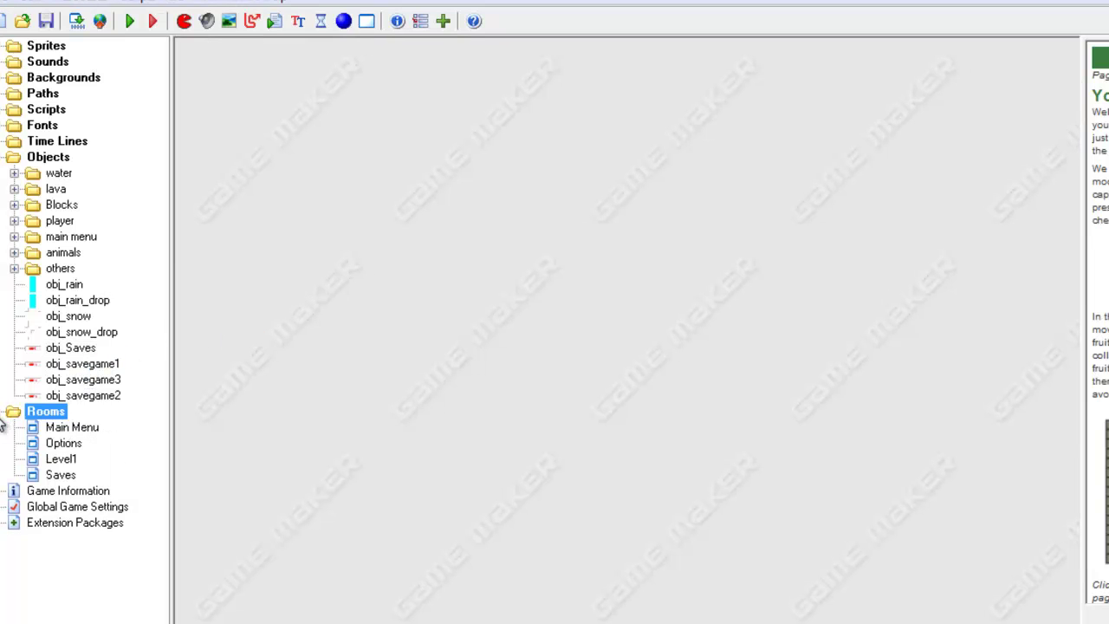
left_click(61, 430)
double_click(62, 431)
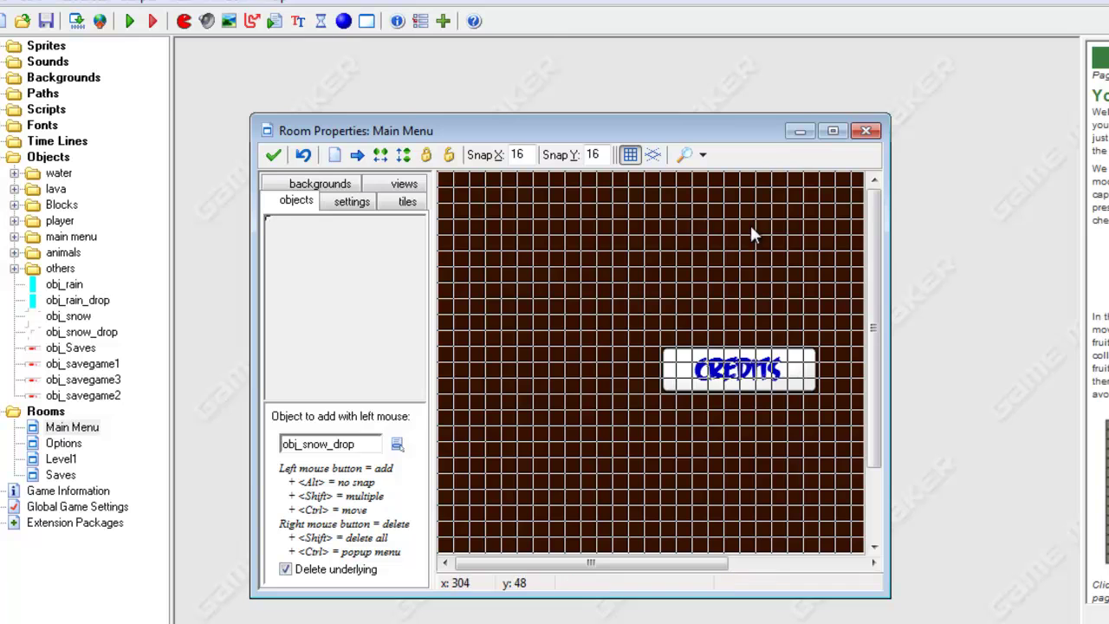
left_click(826, 136)
left_click(545, 50)
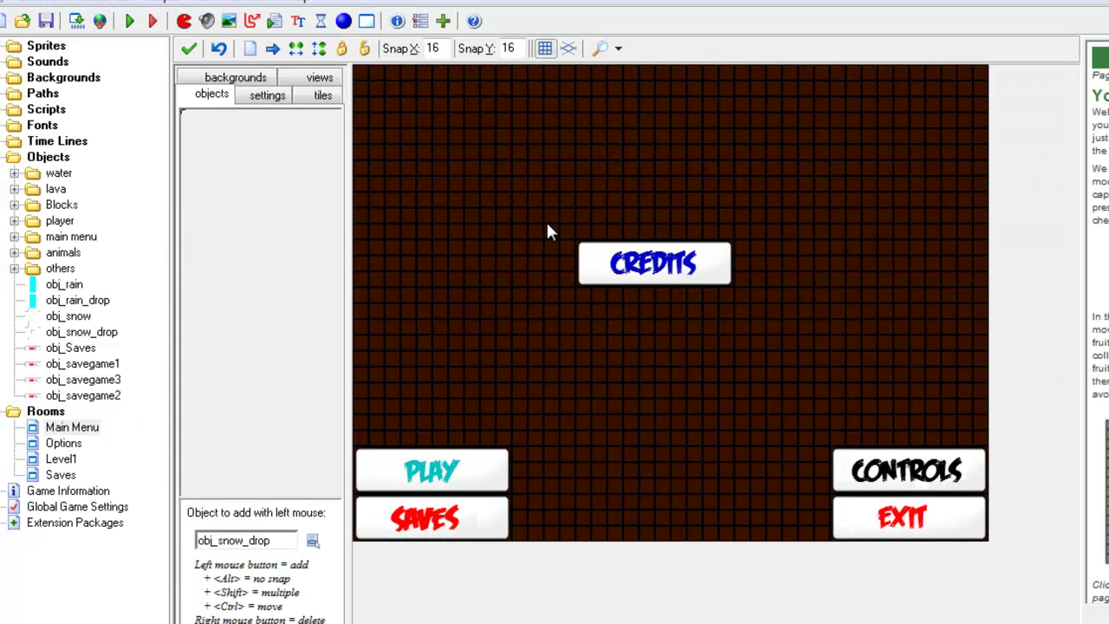
Delete the Saves button below Play, place an obj_Saves instance in the same spot, then confirm the Main Menu room
right_click(444, 525)
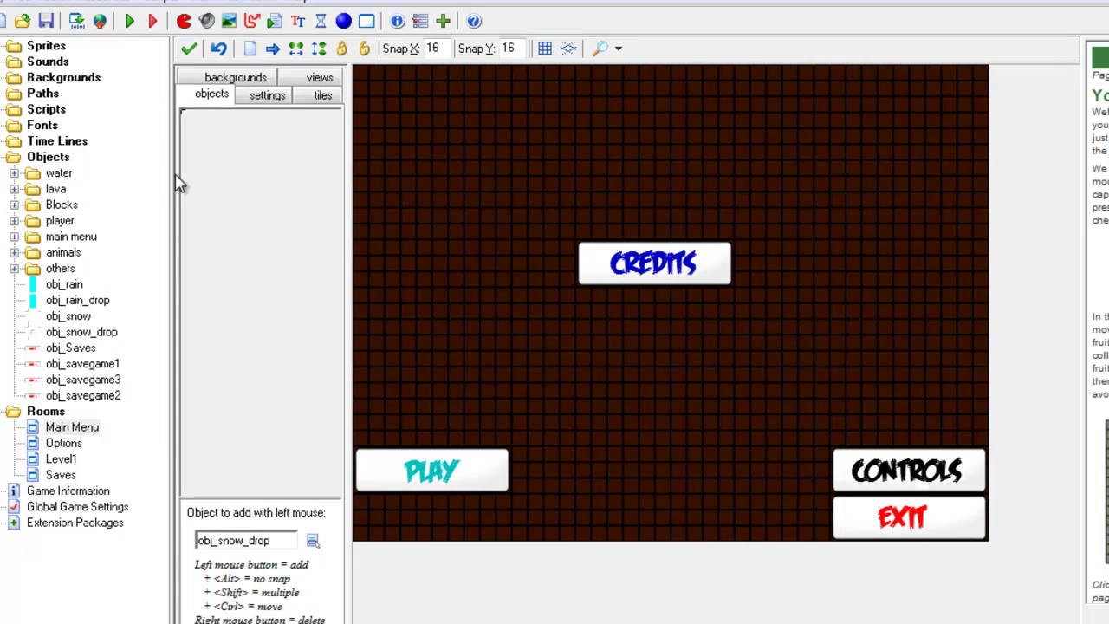
left_click(186, 121)
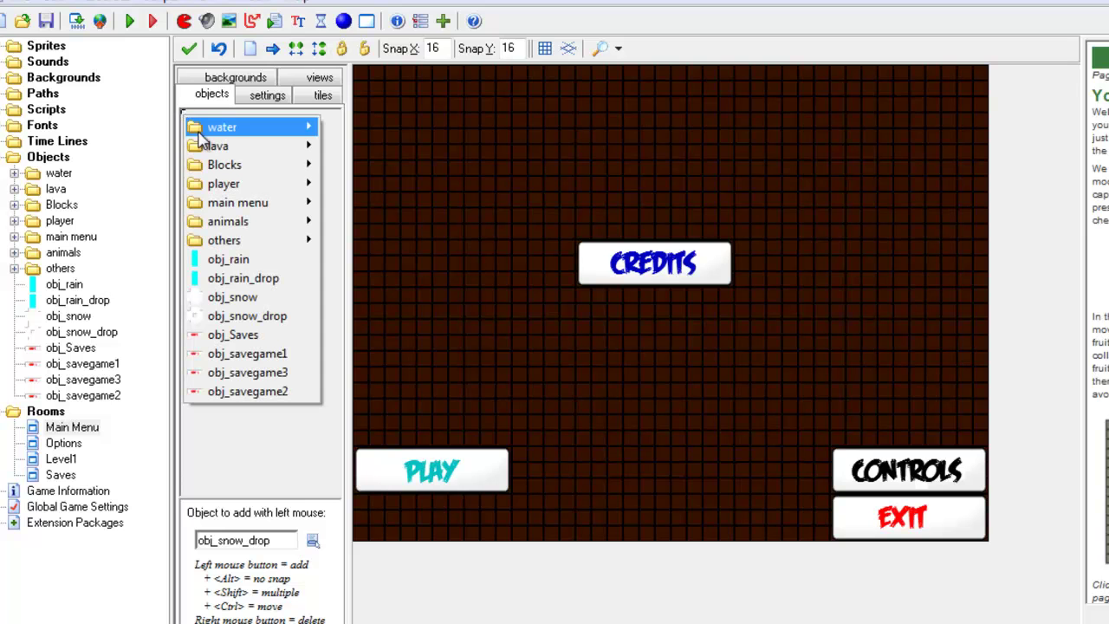
left_click(245, 336)
left_click(369, 511)
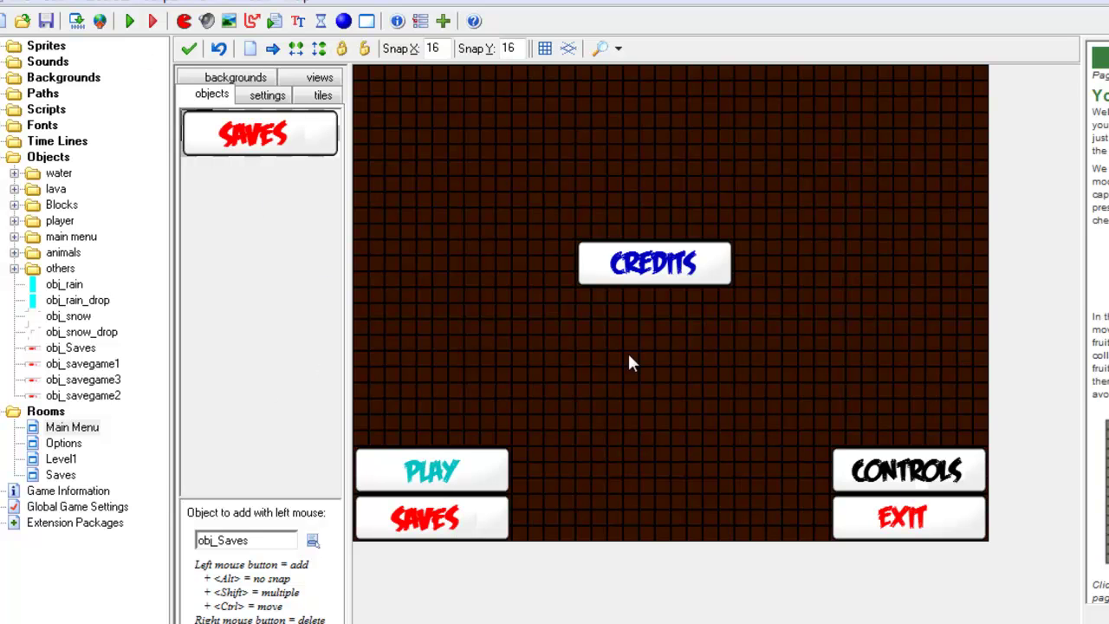
left_click(189, 49)
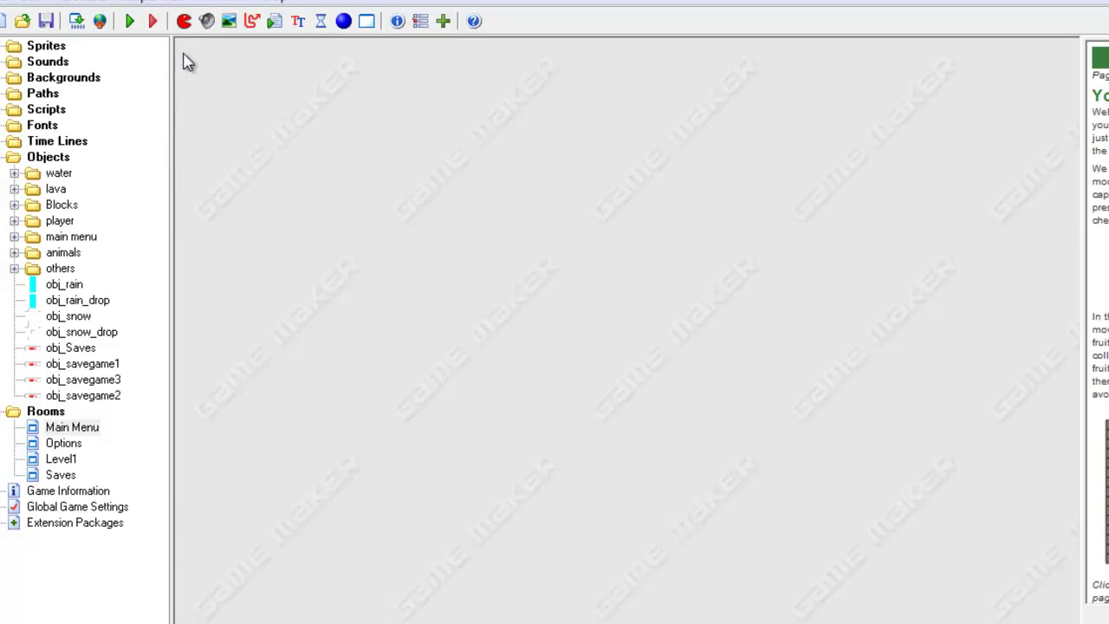
In the Create event of obj_savegame1, set the Change Sprite action to spr_load with subimage 0 and speed 0
double_click(63, 371)
left_click(834, 153)
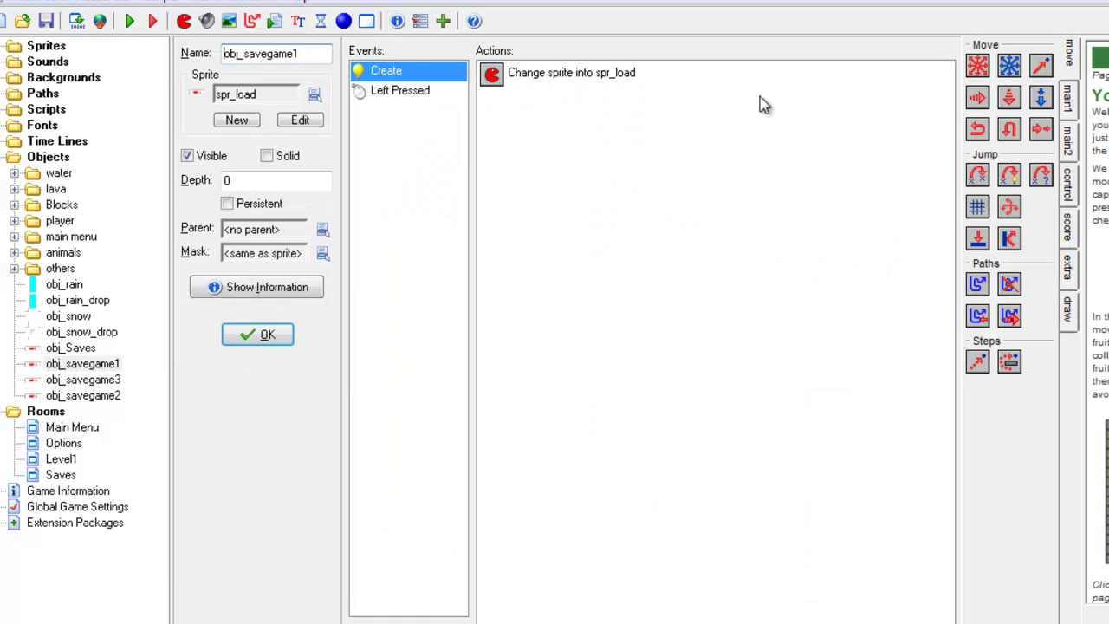
left_click(1068, 97)
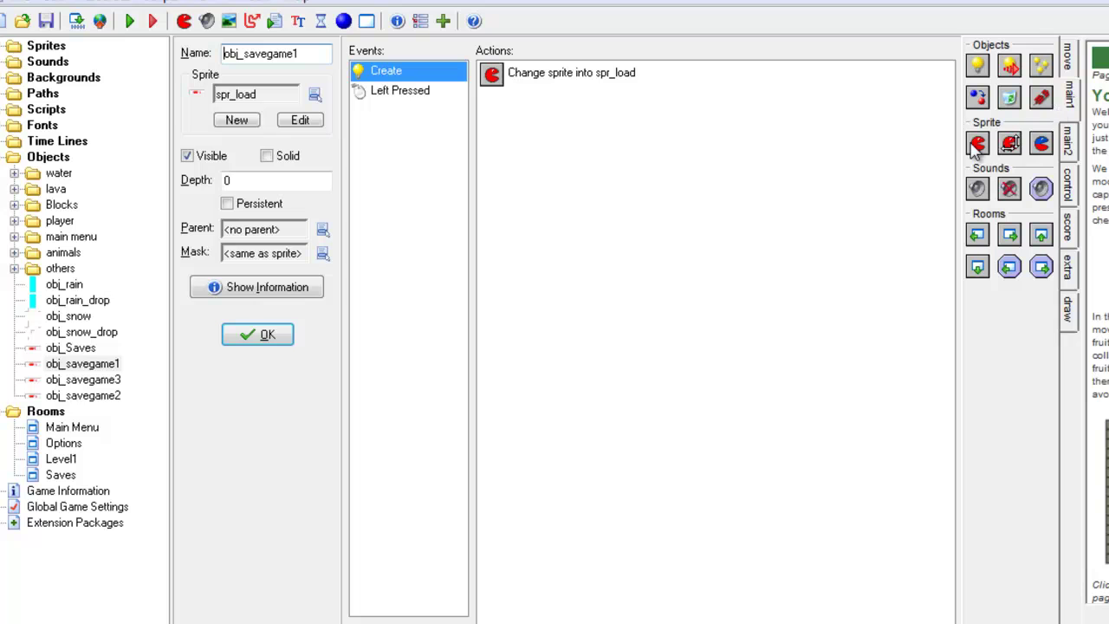
double_click(576, 74)
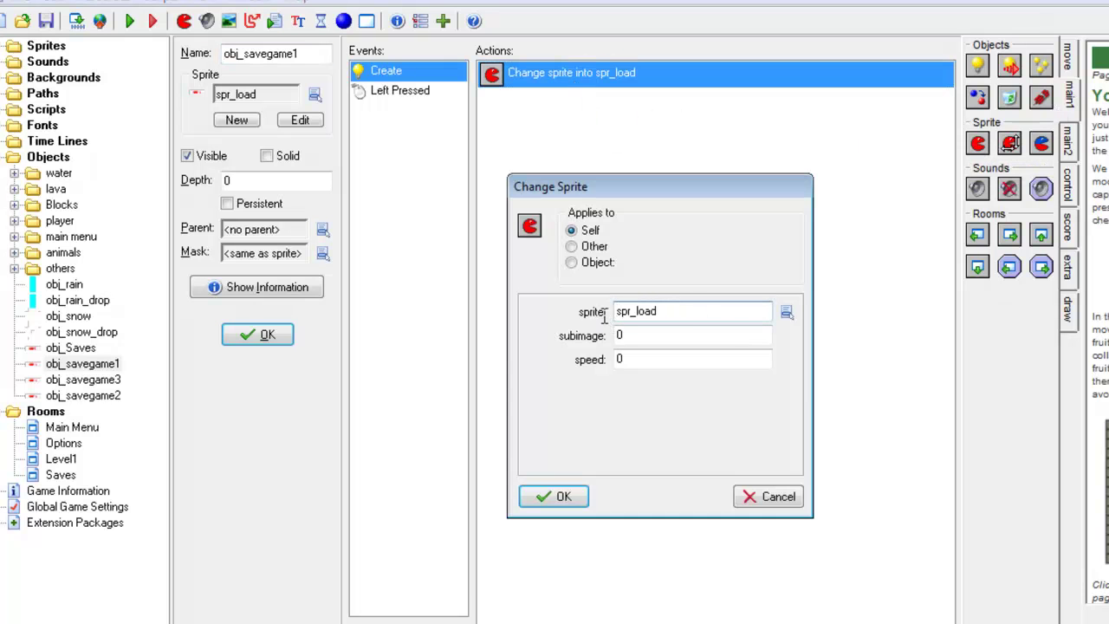
left_click(787, 312)
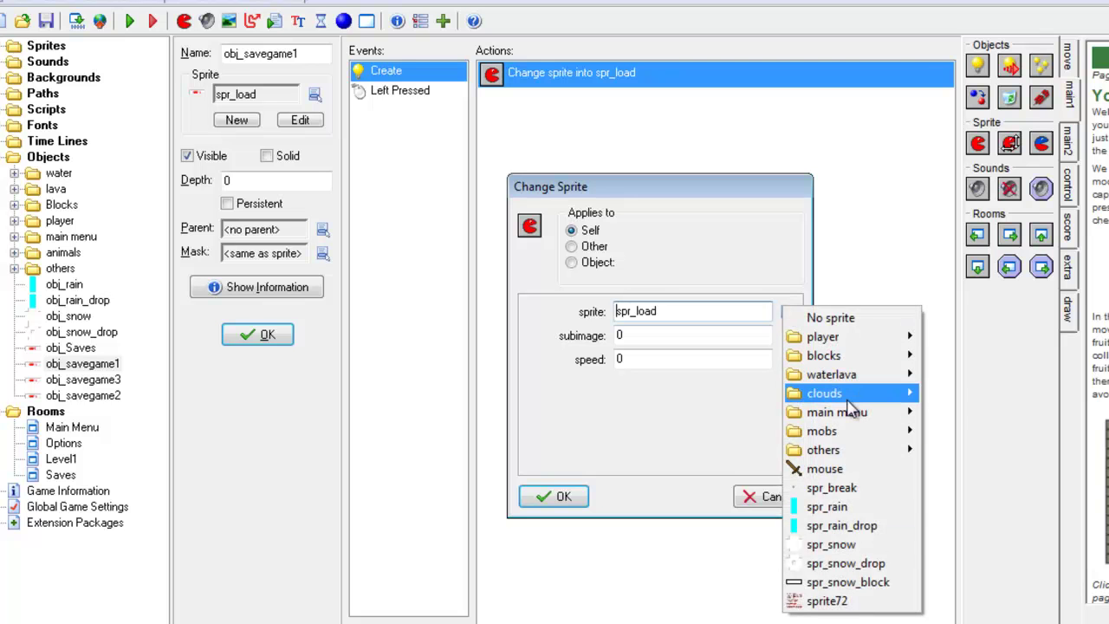
mouse_move(861, 419)
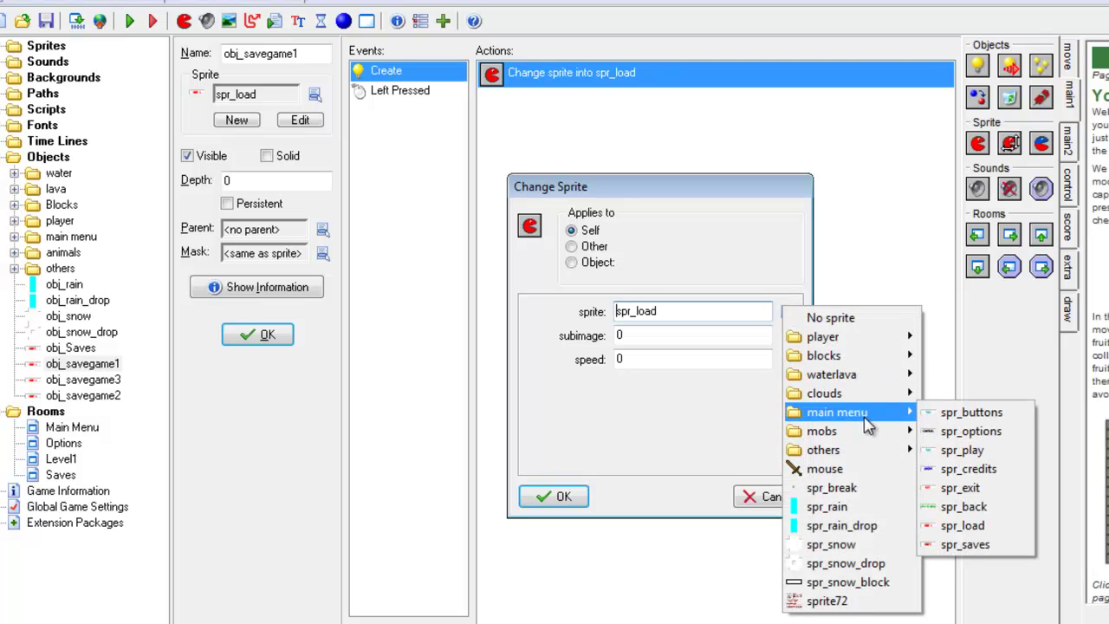
left_click(965, 526)
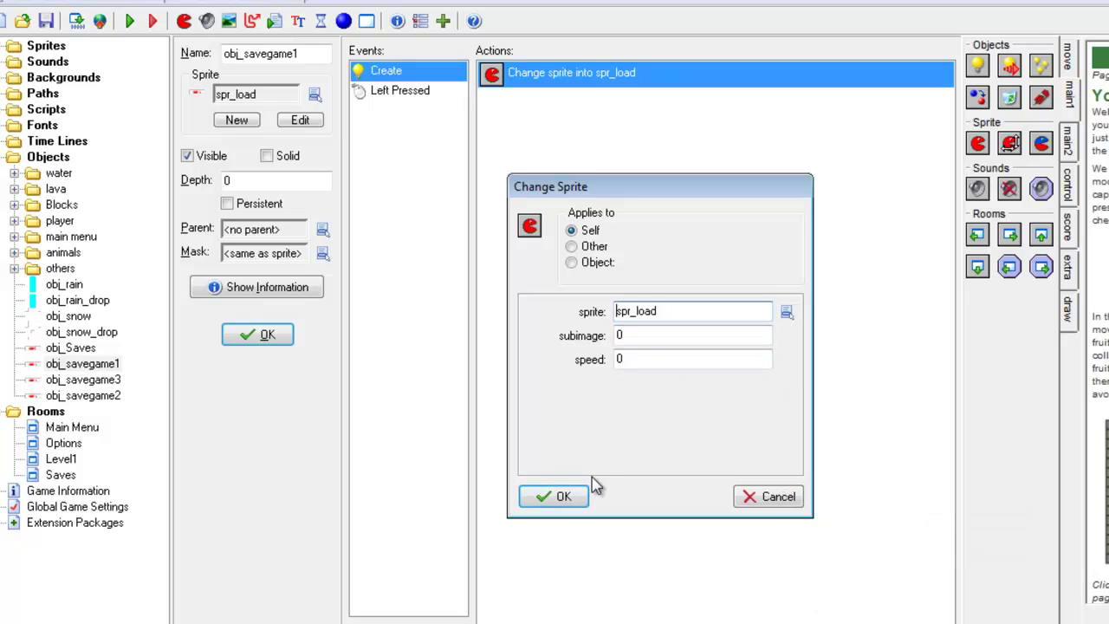
left_click(664, 362)
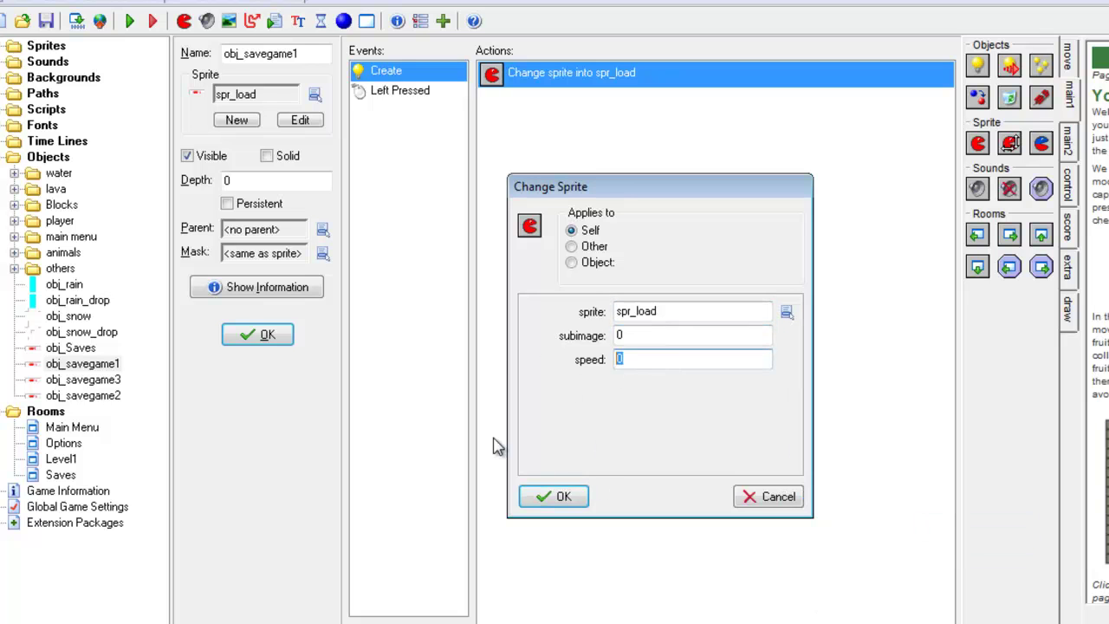
left_click(553, 496)
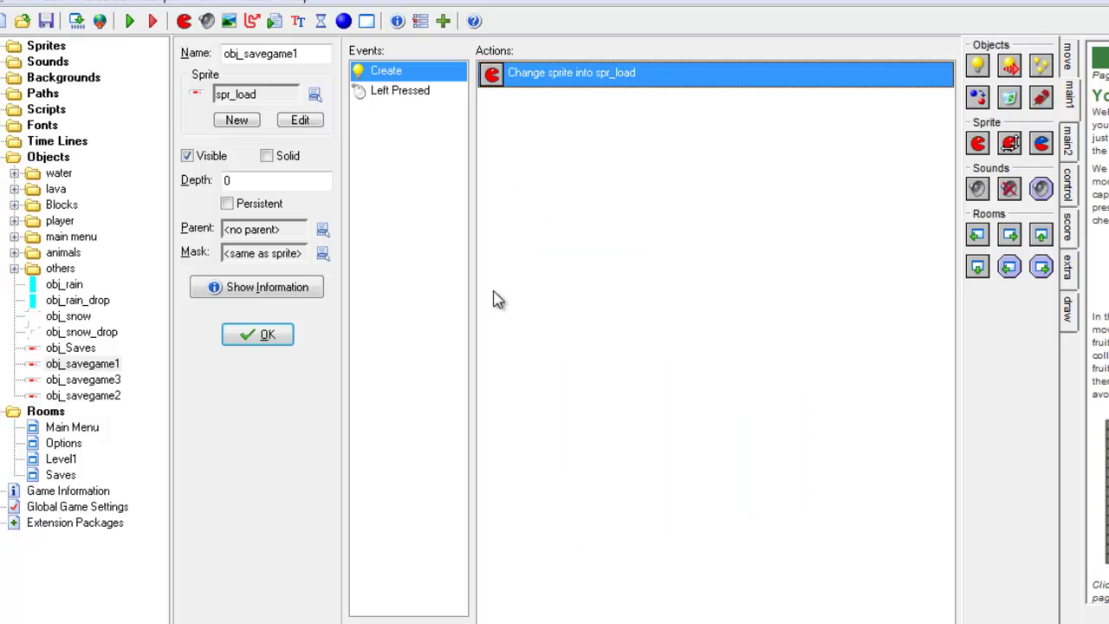
Check the file name of the Load Game action in obj_savegame1's Left Pressed event, then confirm the object
left_click(425, 93)
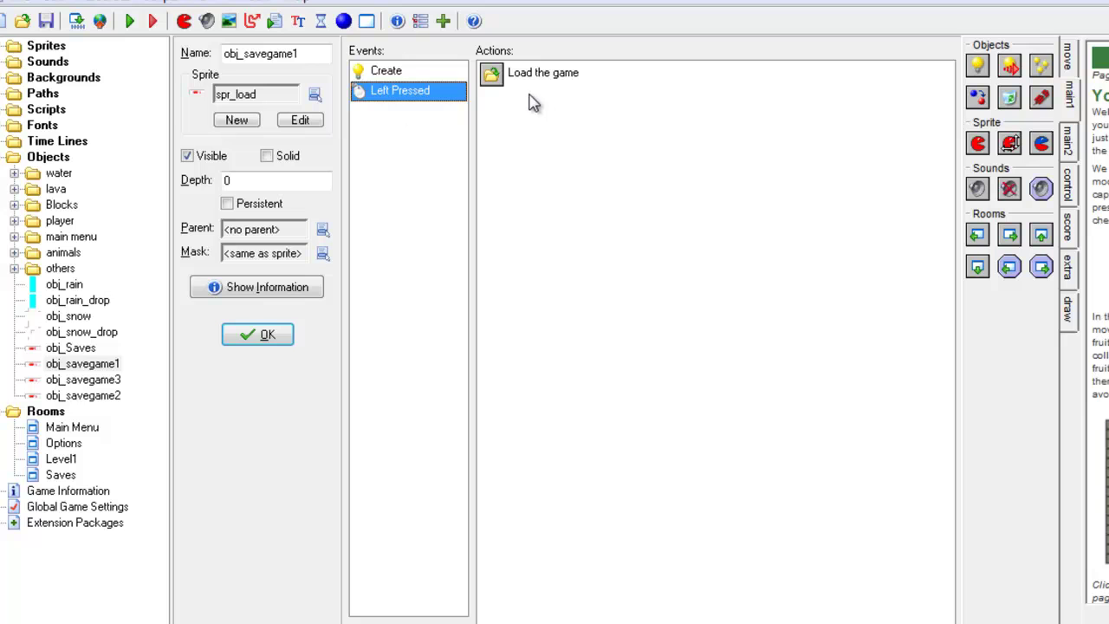
left_click(1068, 139)
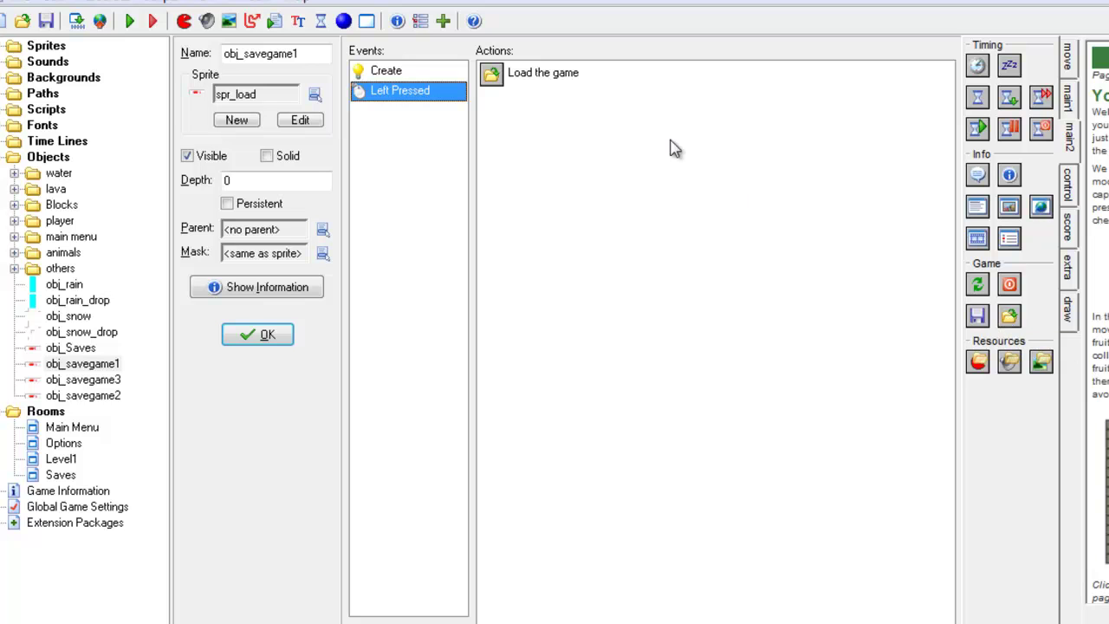
double_click(558, 77)
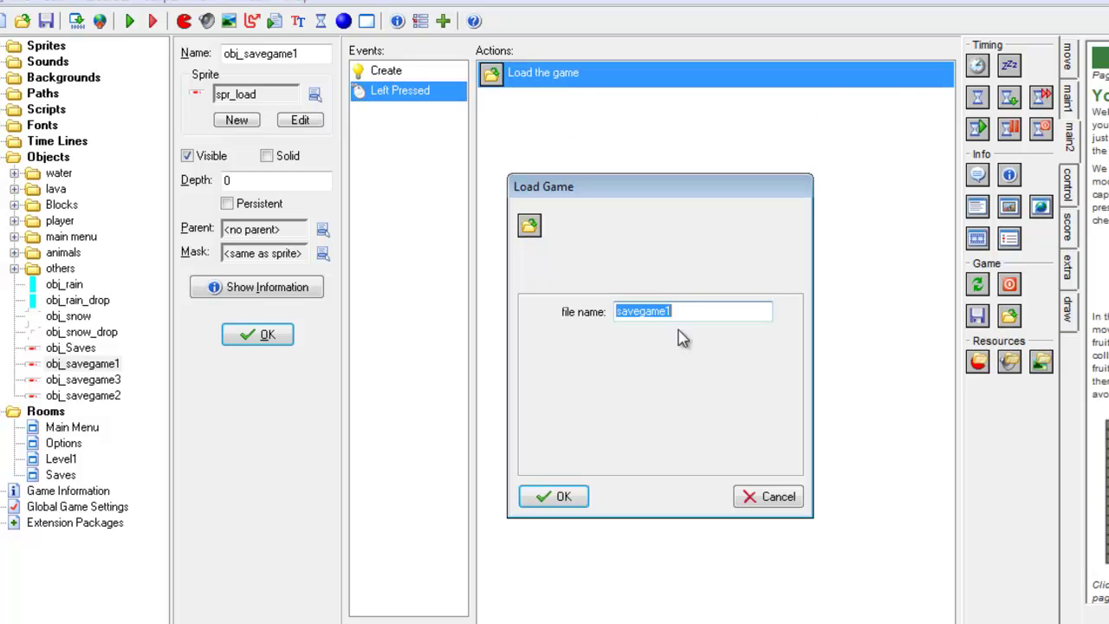
left_click(689, 310)
left_click_drag(689, 310, 607, 309)
left_click(693, 307)
left_click_drag(692, 308, 504, 315)
left_click_drag(686, 311, 609, 312)
left_click_drag(527, 309, 753, 327)
left_click(556, 496)
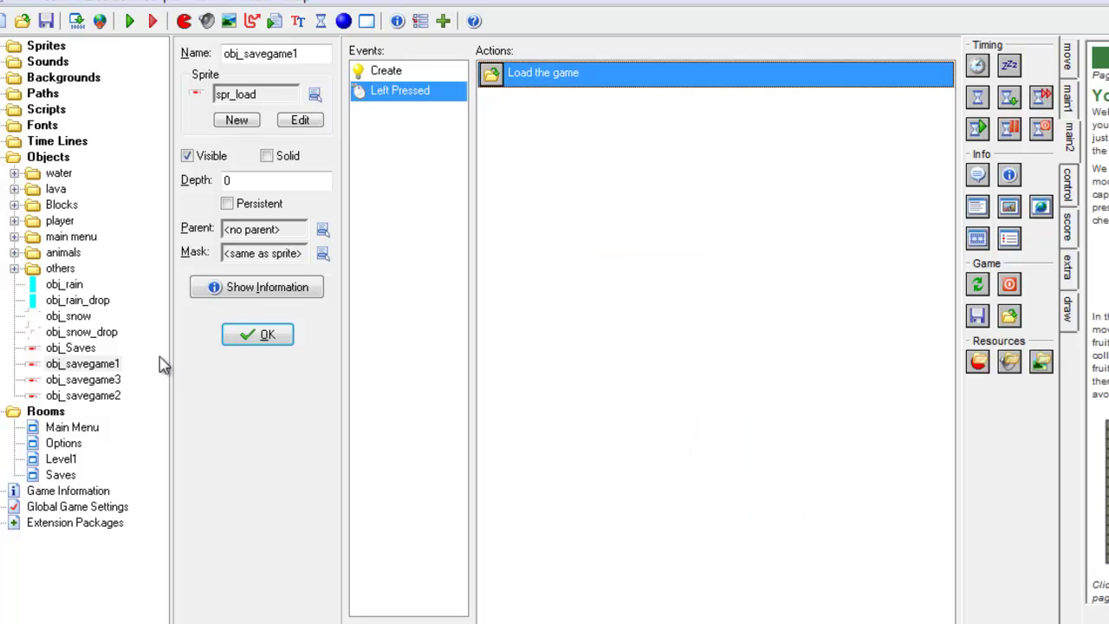
left_click(251, 338)
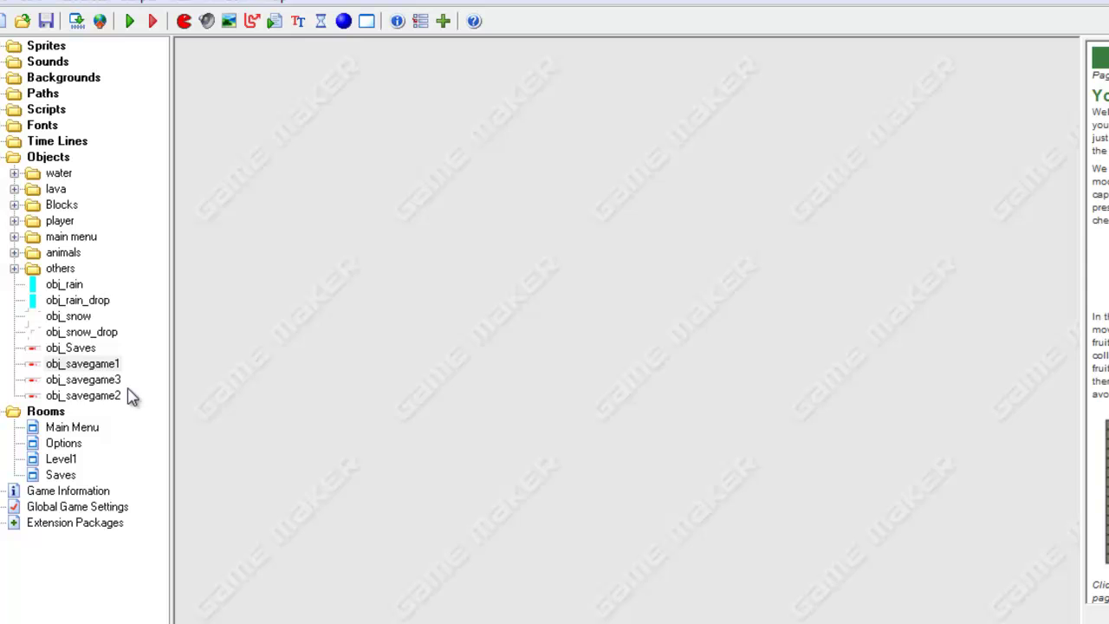
Check the subimage of the Change Sprite action in obj_savegame3's Create event, then confirm the object
double_click(85, 379)
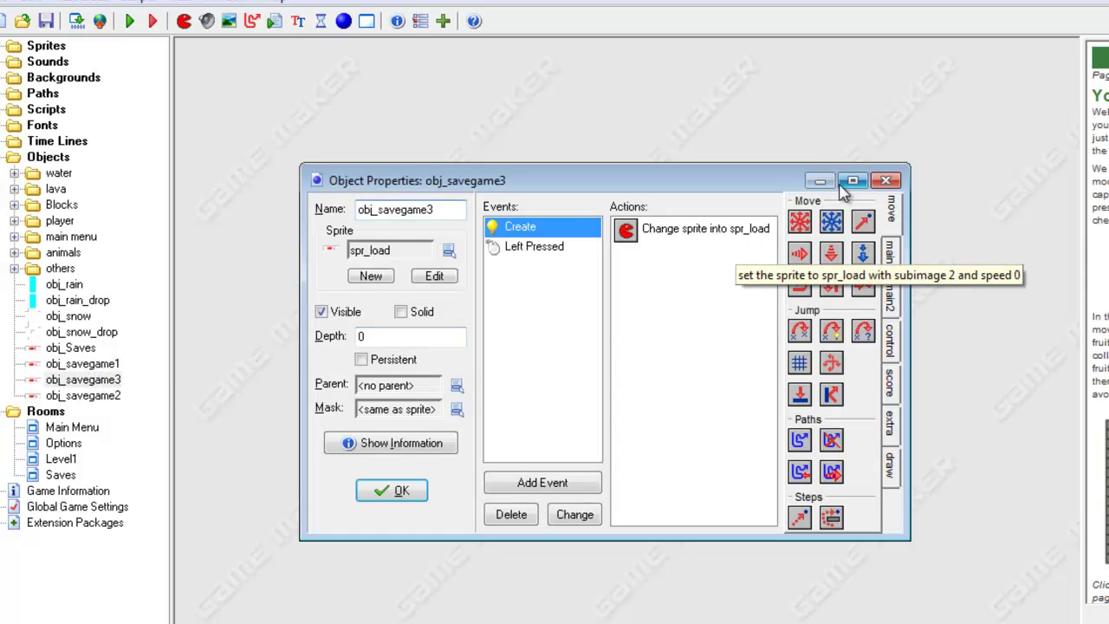
double_click(681, 168)
double_click(559, 74)
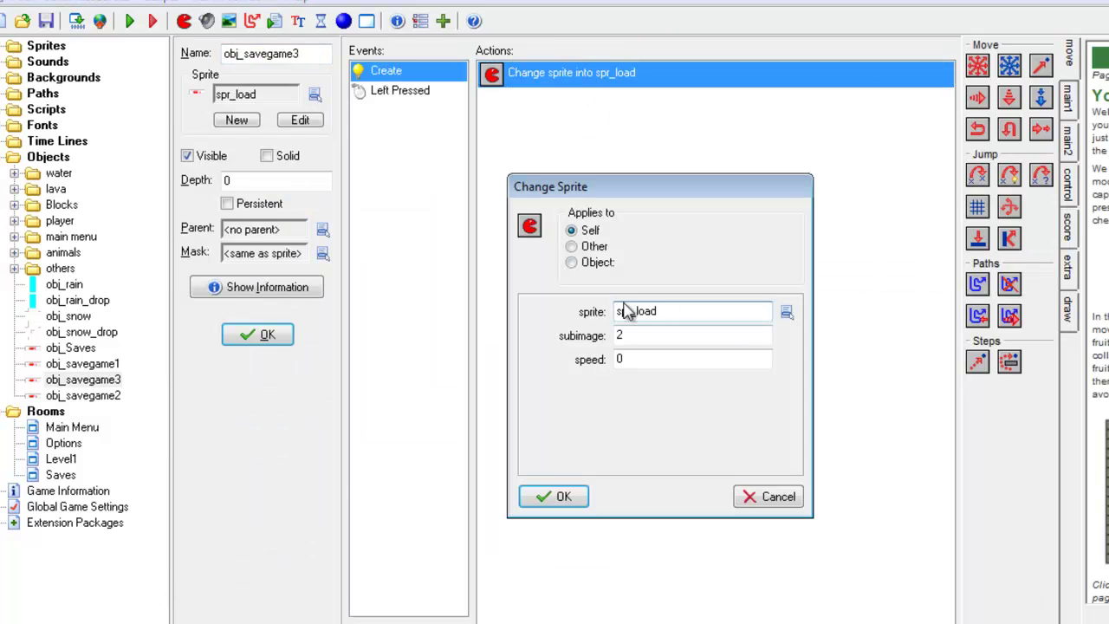
double_click(639, 335)
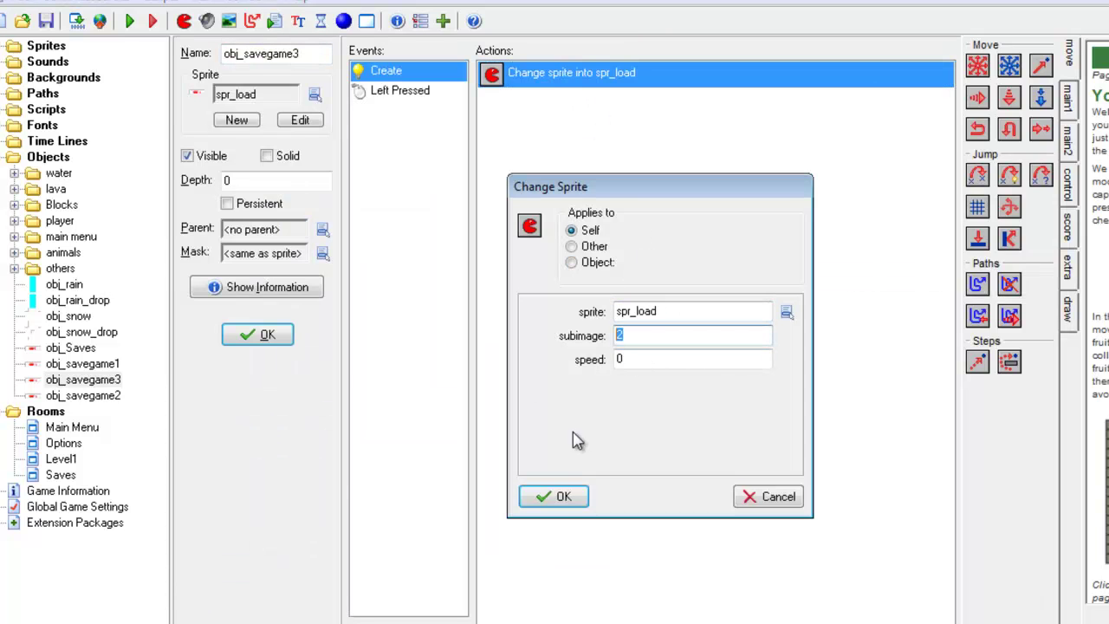
left_click(561, 496)
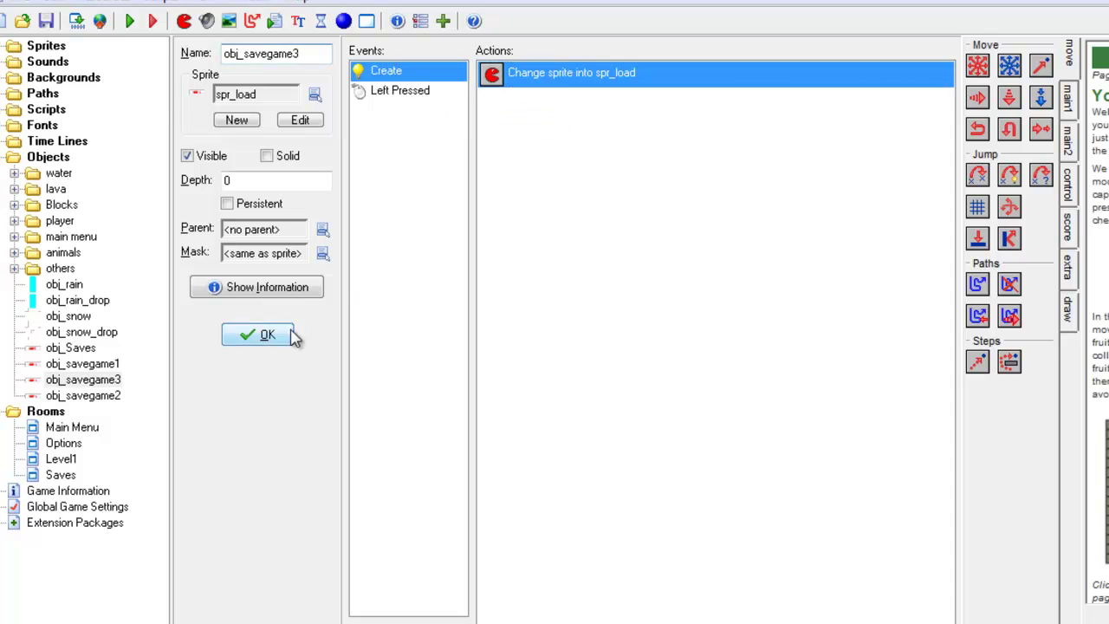
left_click(262, 335)
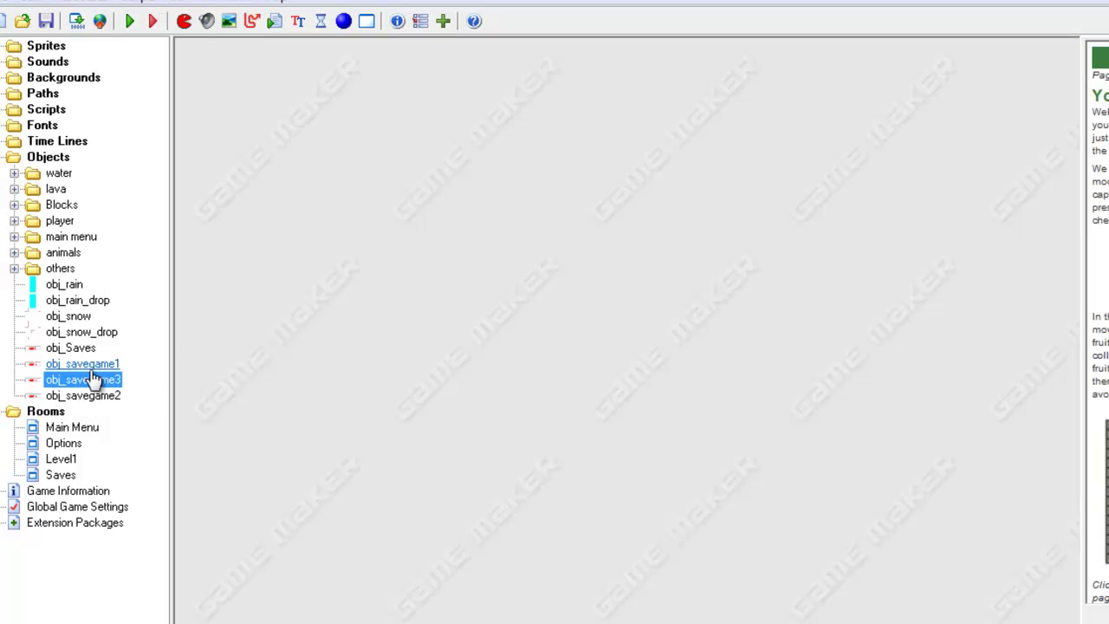
Move obj_savegame2 above obj_savegame3 in the object list and review the Change Sprite action in its Create event
left_click_drag(95, 395, 90, 386)
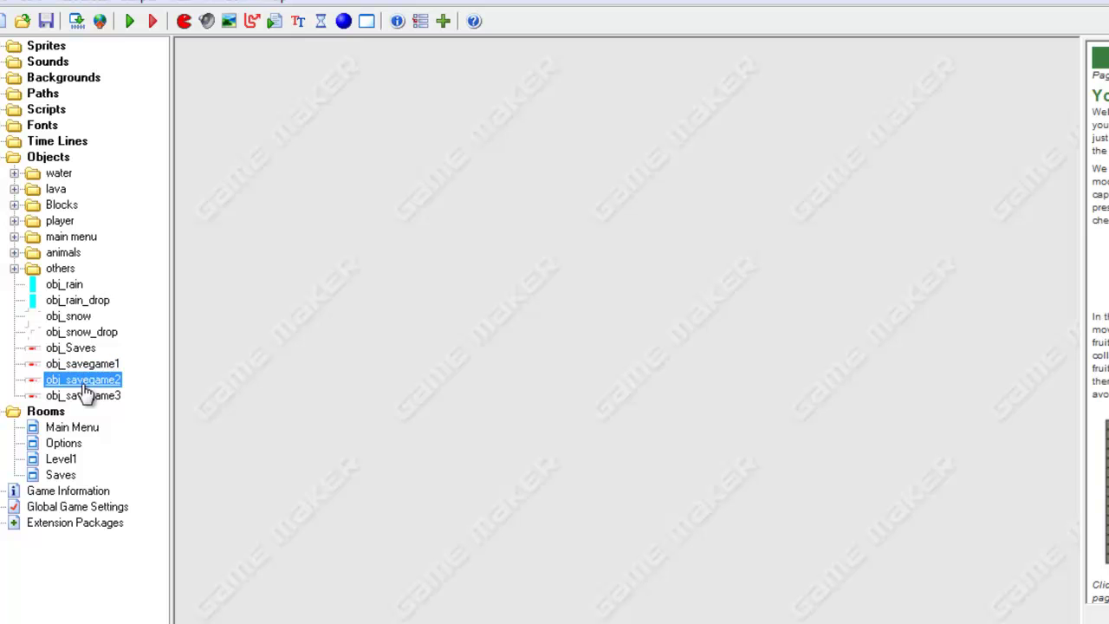
double_click(84, 392)
left_click(878, 208)
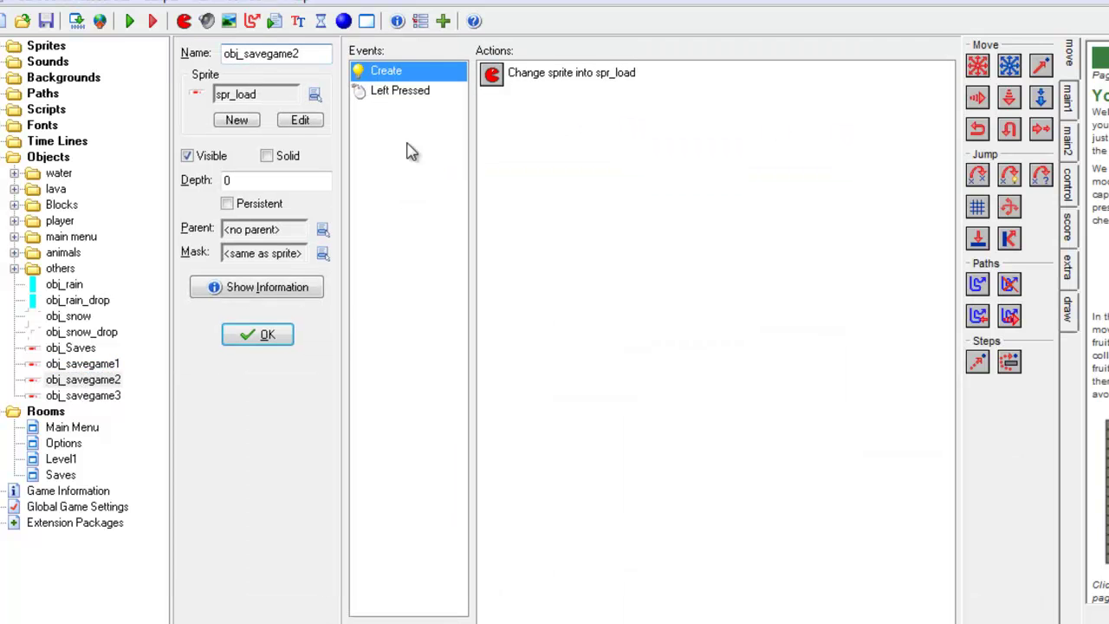
double_click(520, 78)
double_click(643, 338)
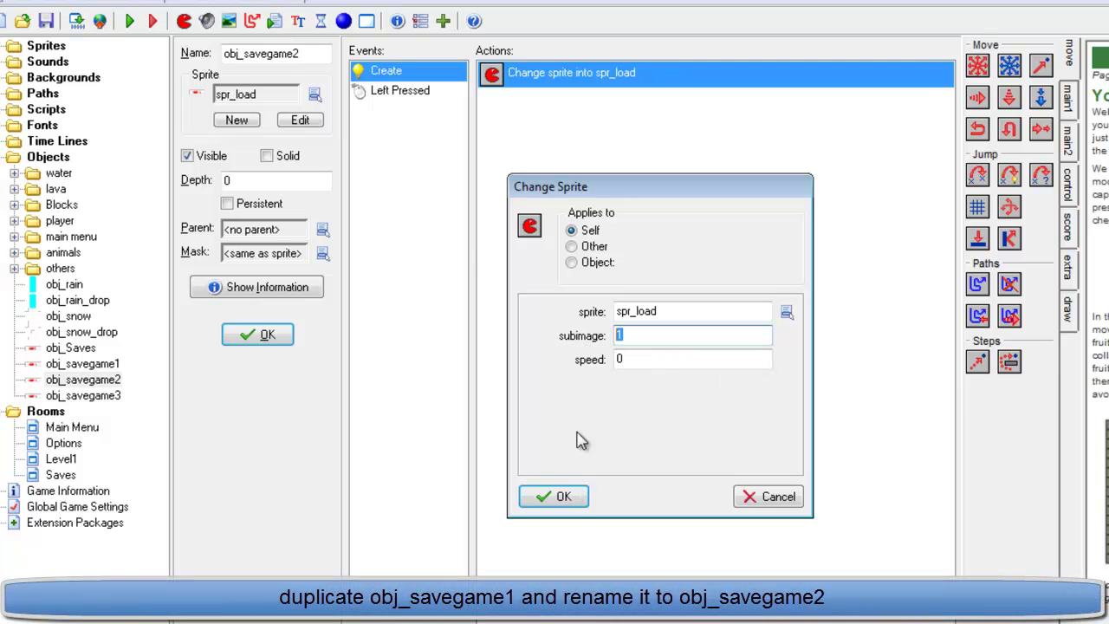
left_click(554, 495)
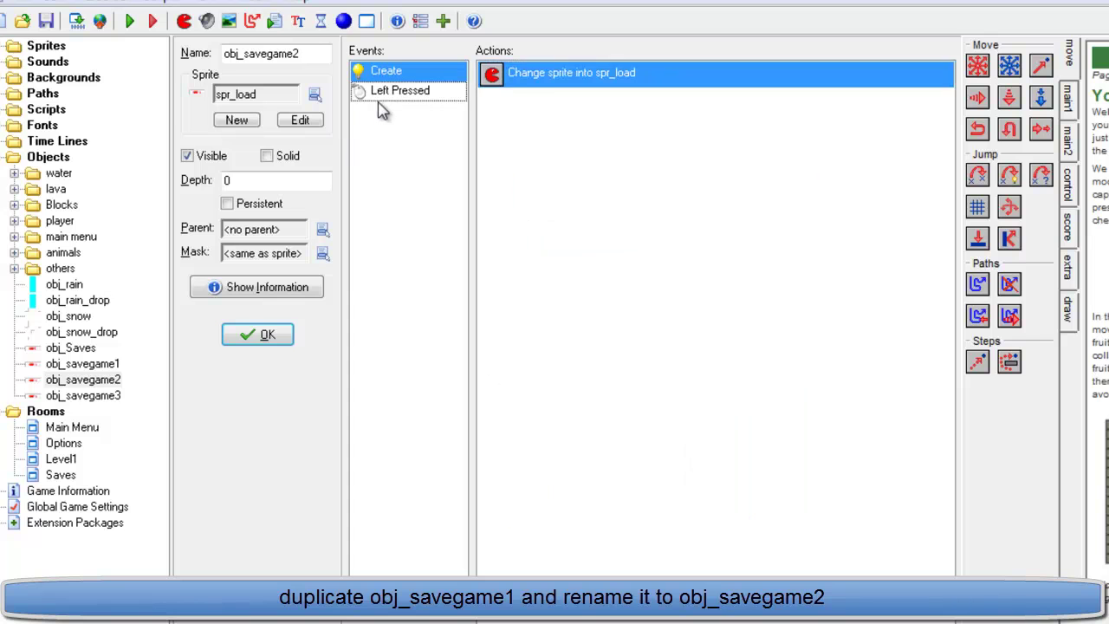
double_click(639, 80)
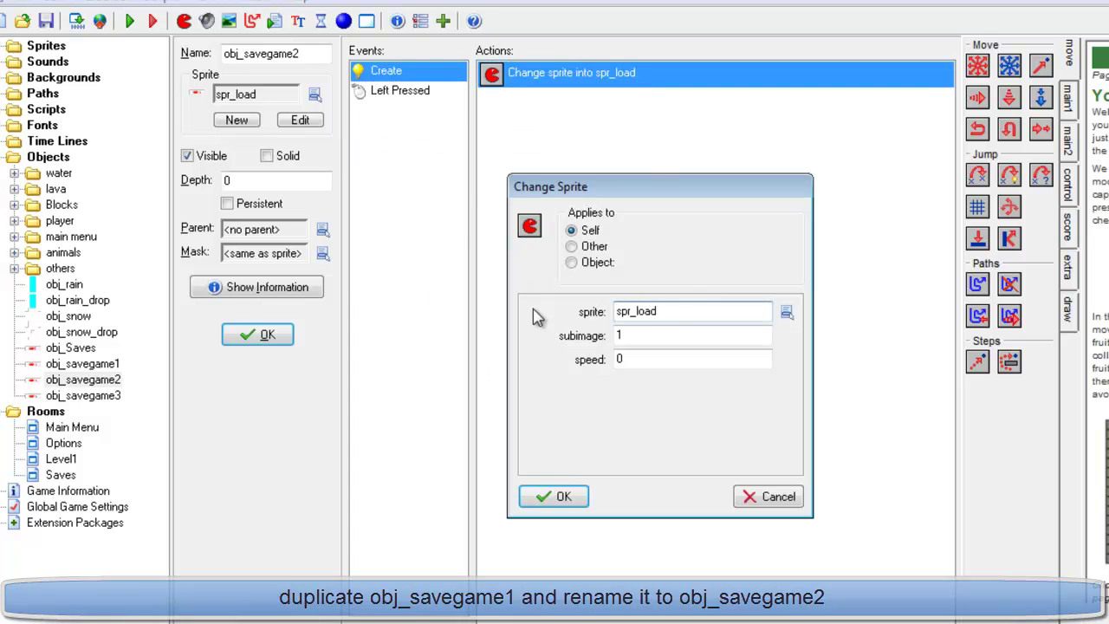
left_click(546, 496)
Check the file name of the Load Game action in obj_savegame2's Left Pressed event, then confirm the object
left_click(379, 94)
double_click(513, 78)
left_click_drag(689, 313, 661, 315)
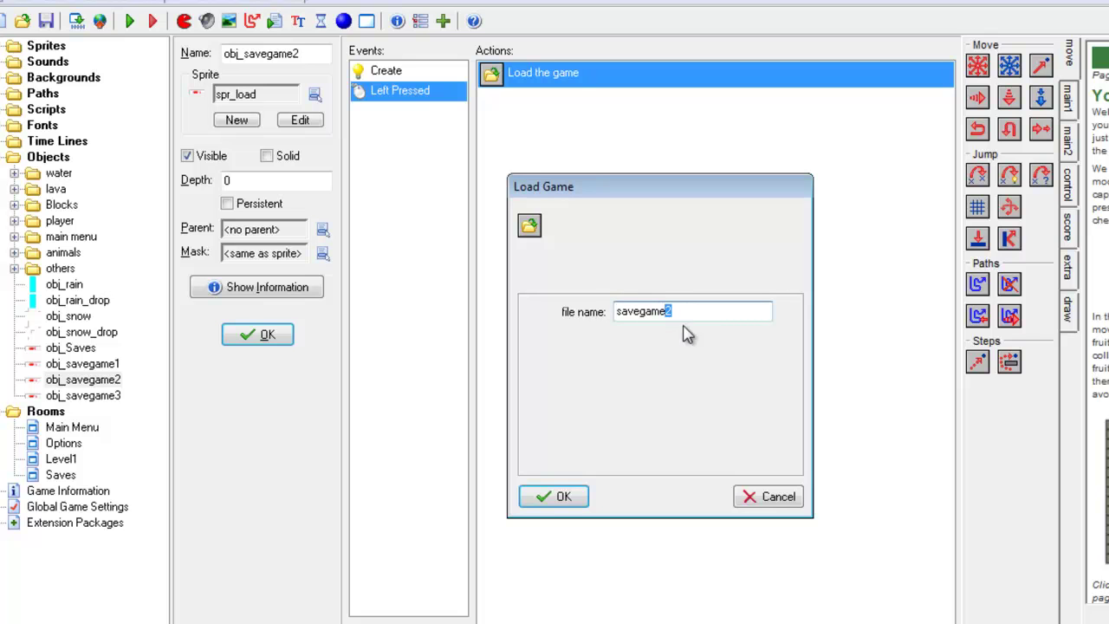
left_click(553, 497)
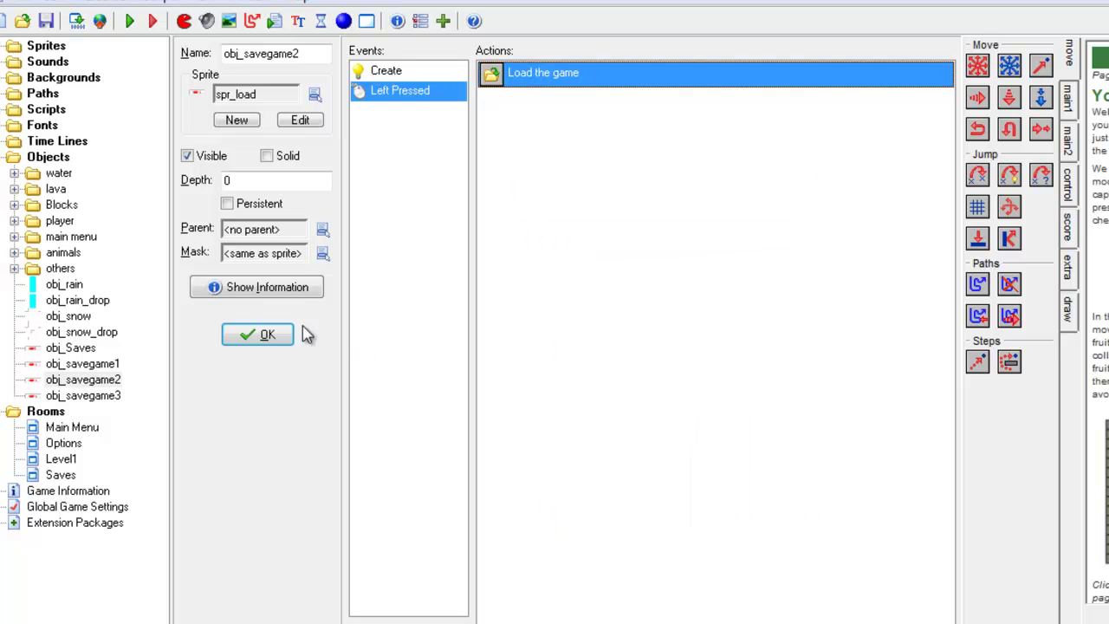
left_click(251, 342)
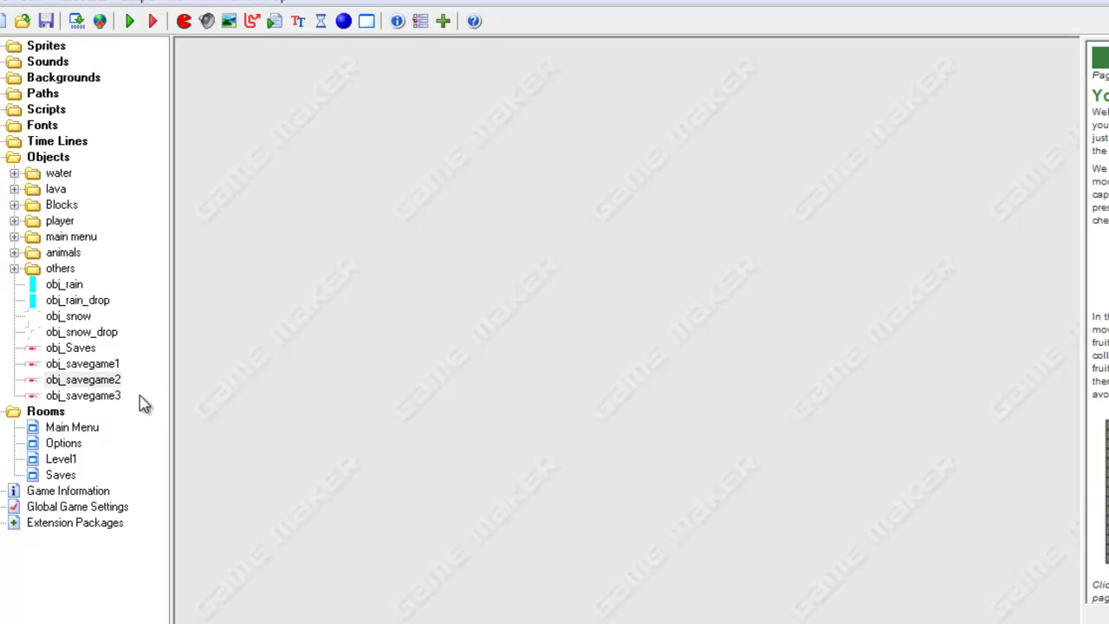
Open obj_savegame3 maximized and review the subimage of its Change Sprite action
double_click(65, 397)
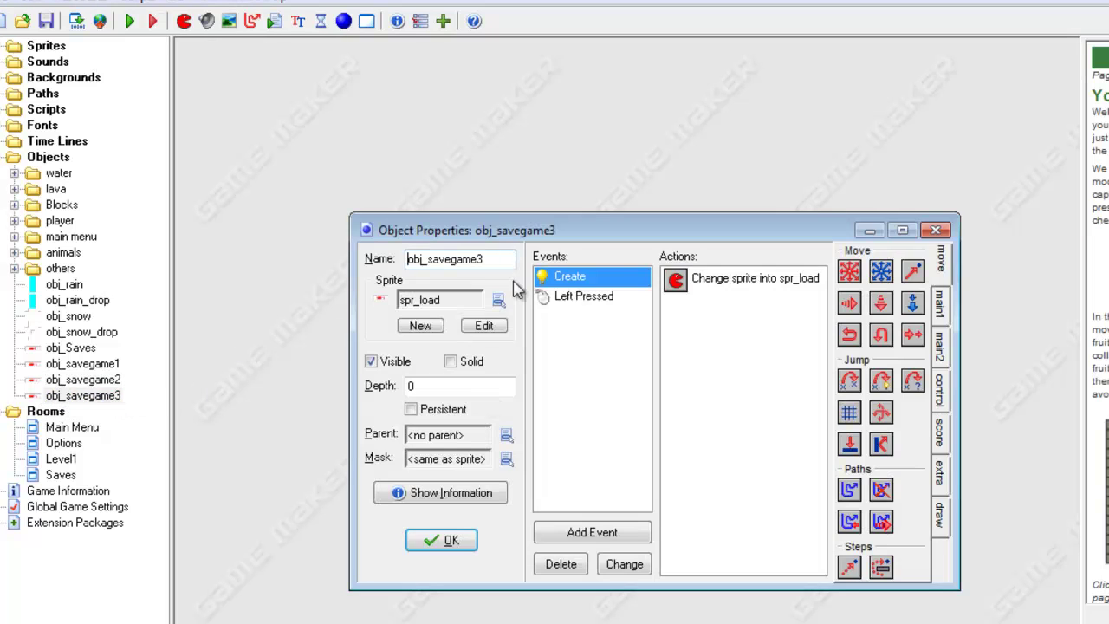
left_click(902, 229)
double_click(572, 73)
left_click_drag(636, 336, 605, 336)
left_click(561, 495)
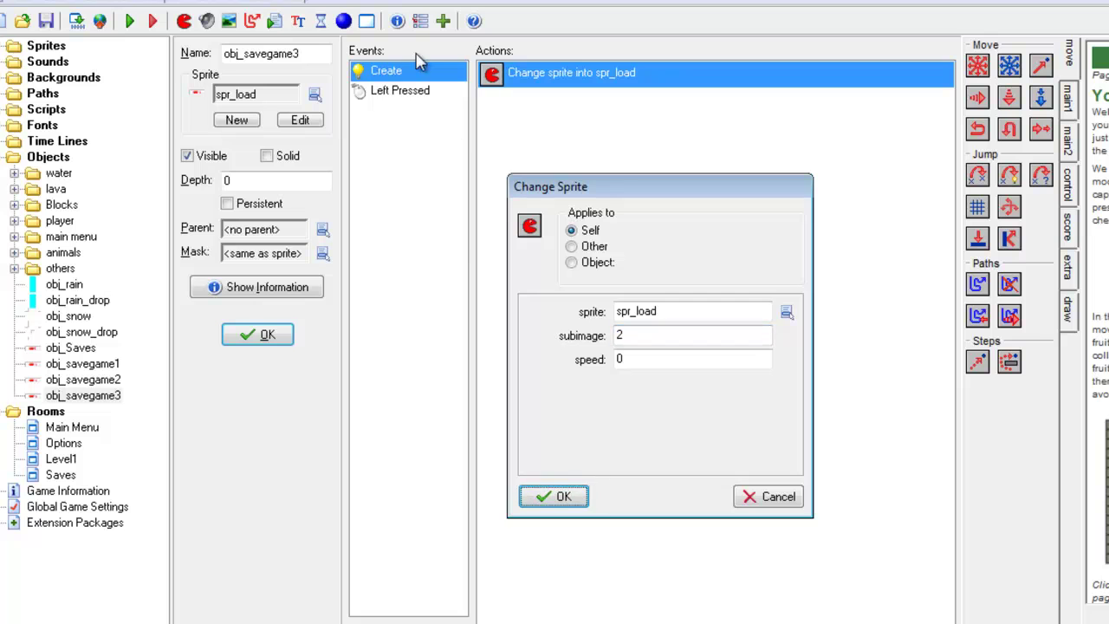
Check the file name of the Load Game action in obj_savegame3's Left Pressed event, then confirm the object
left_click(394, 90)
left_click(537, 78)
double_click(537, 82)
left_click(672, 312)
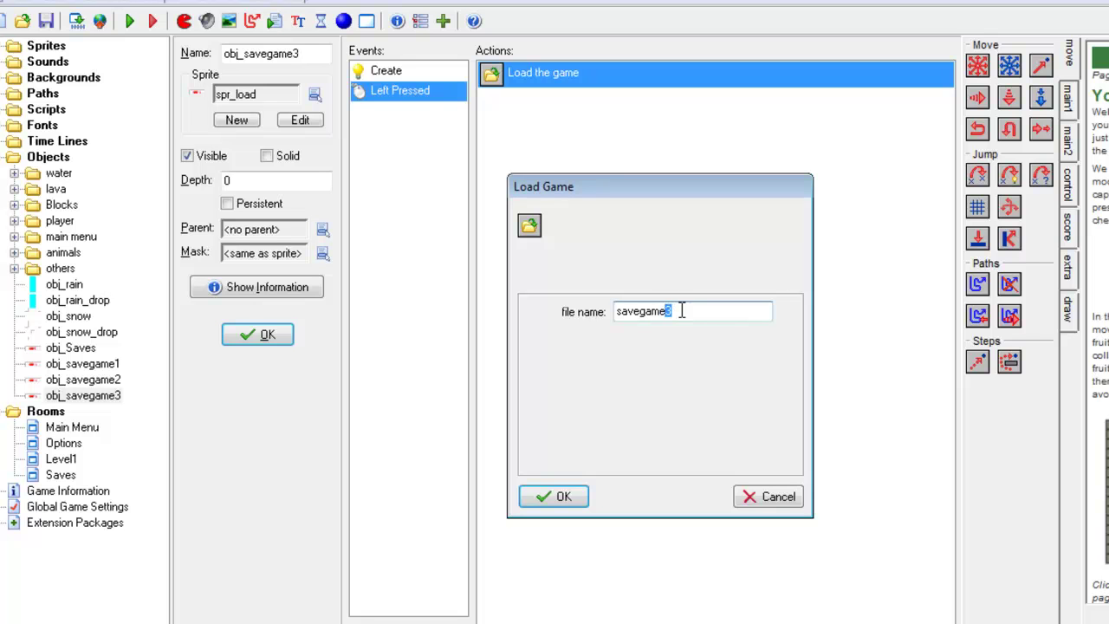
left_click(574, 498)
left_click(258, 336)
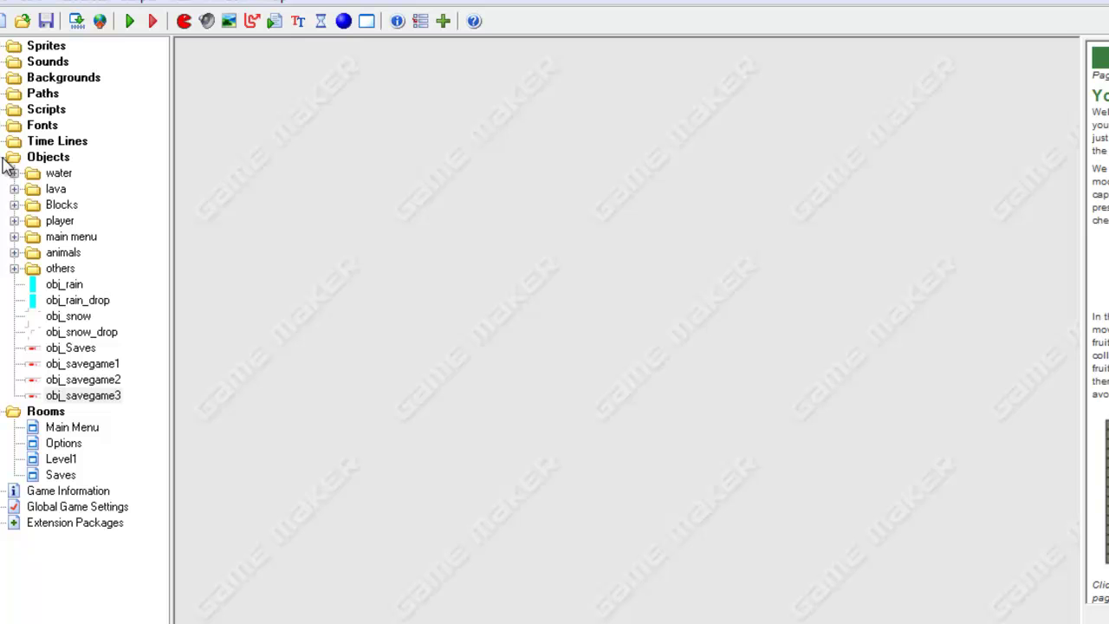
Open obj_cheater from the others folder maximized and examine the Execute Script action in its Enter key press event
left_click(15, 269)
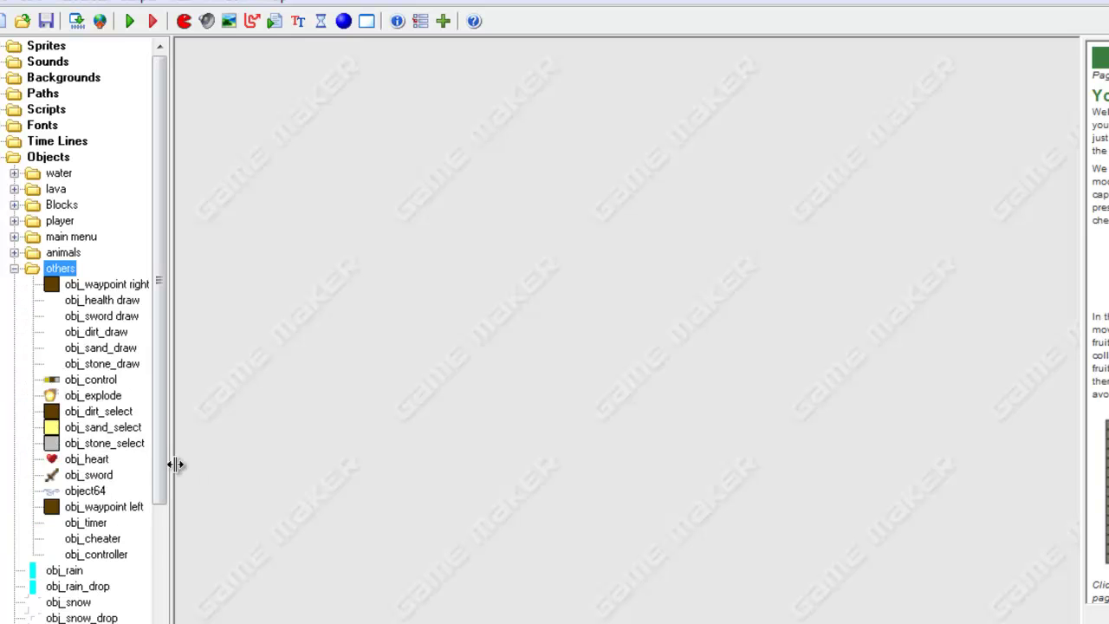
double_click(87, 538)
left_click(15, 268)
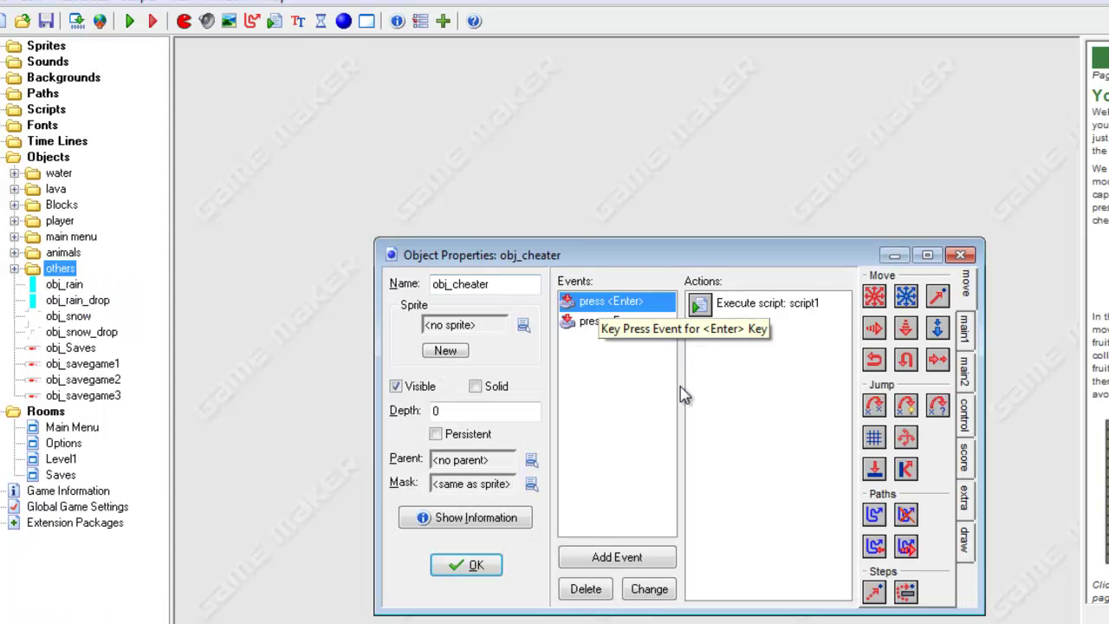
left_click(928, 253)
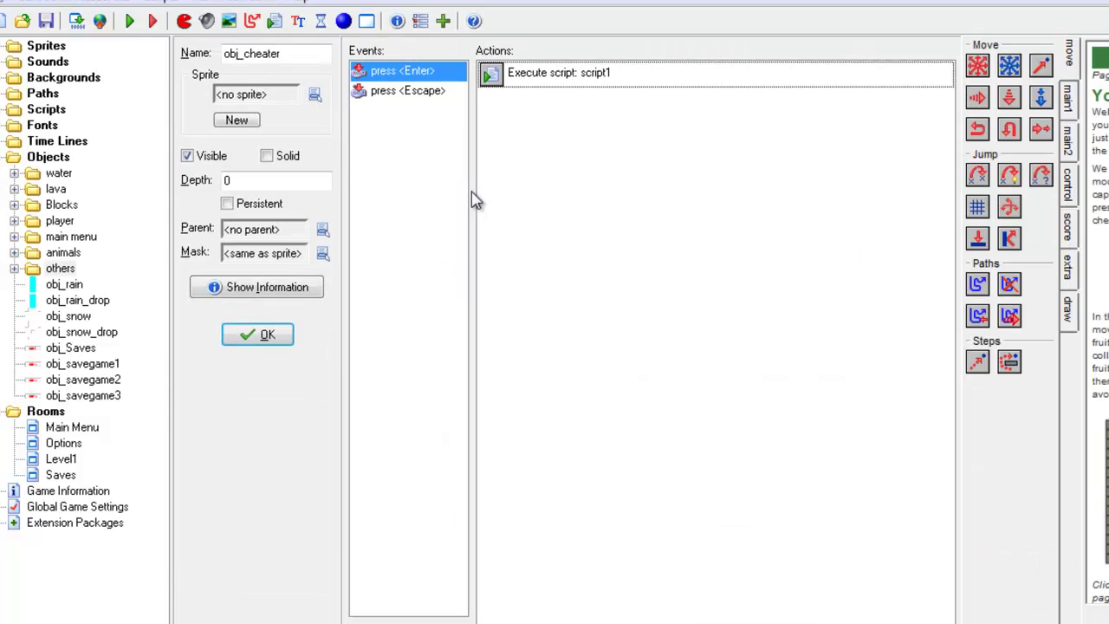
double_click(499, 69)
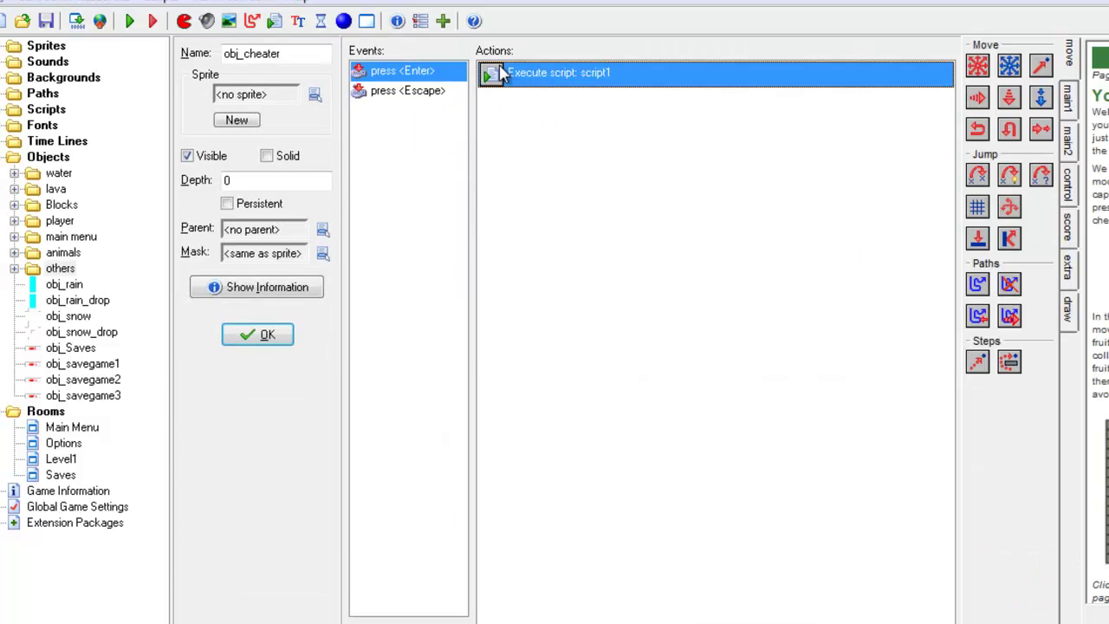
left_click(563, 496)
left_click(436, 617)
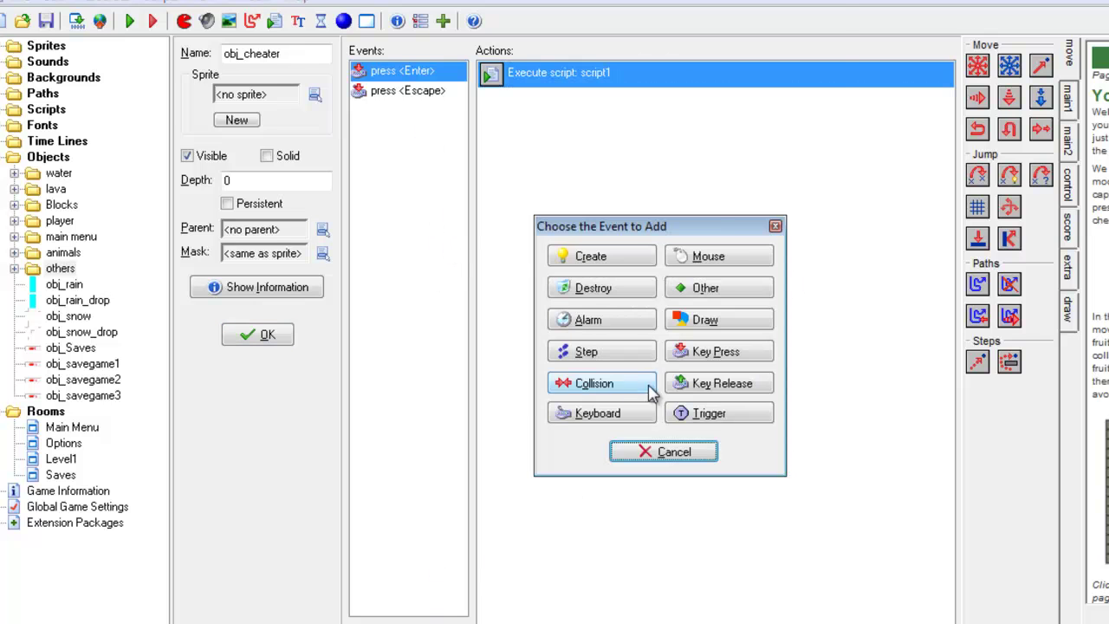
left_click(698, 353)
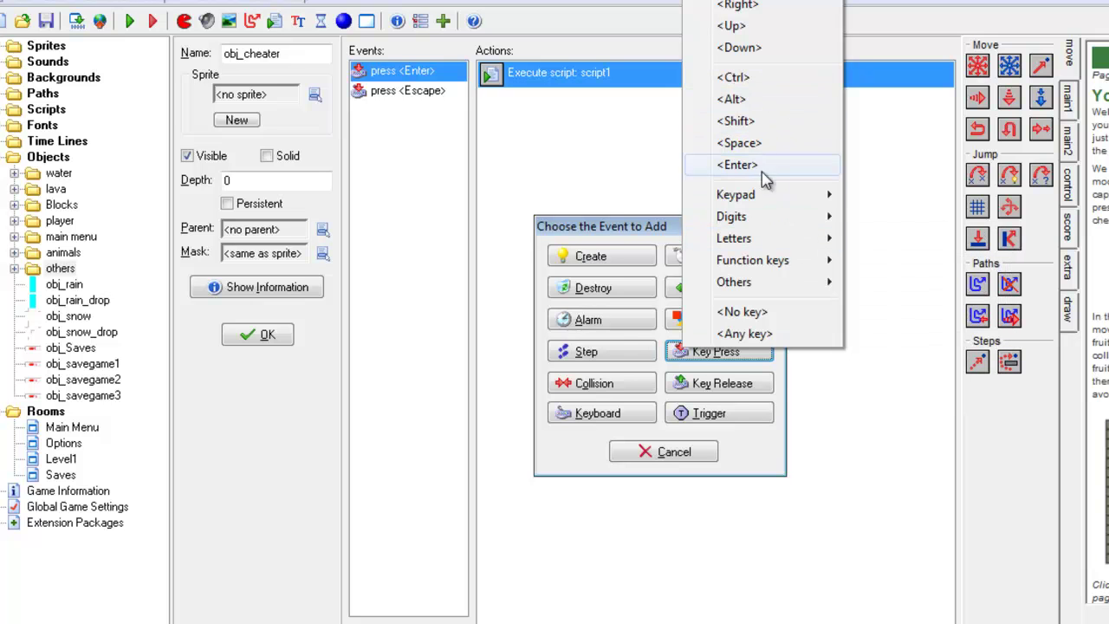
mouse_move(774, 293)
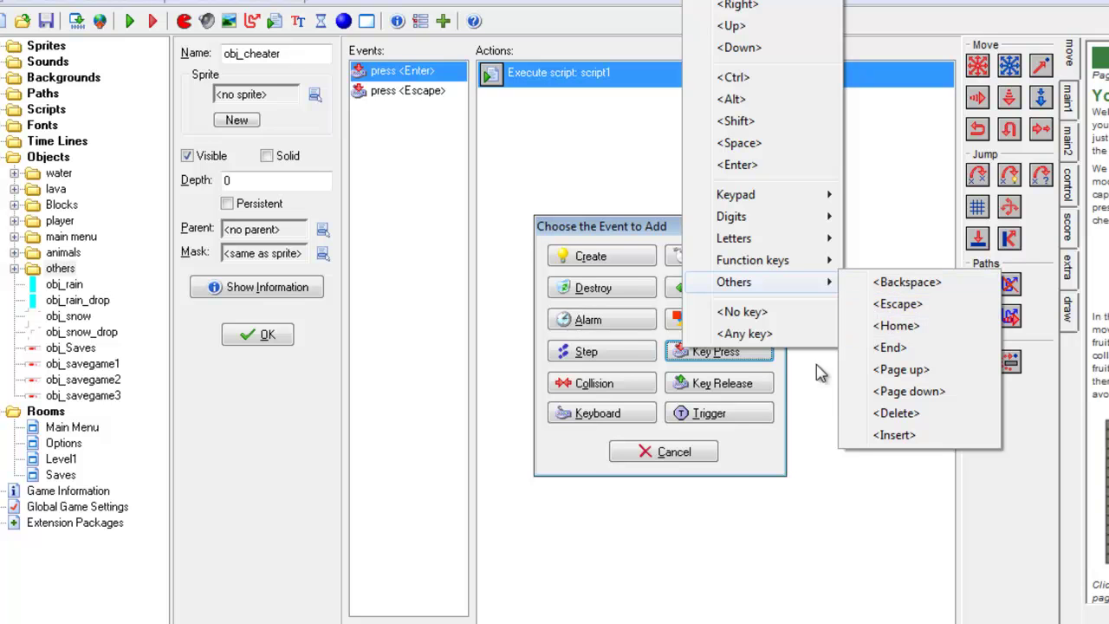
mouse_move(801, 245)
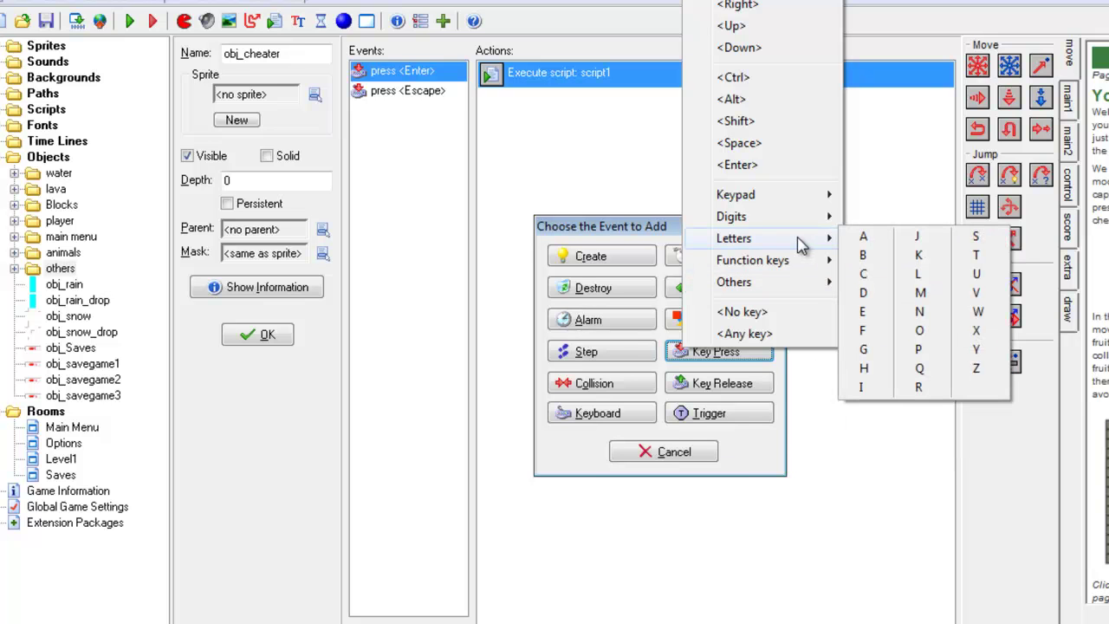
left_click(699, 449)
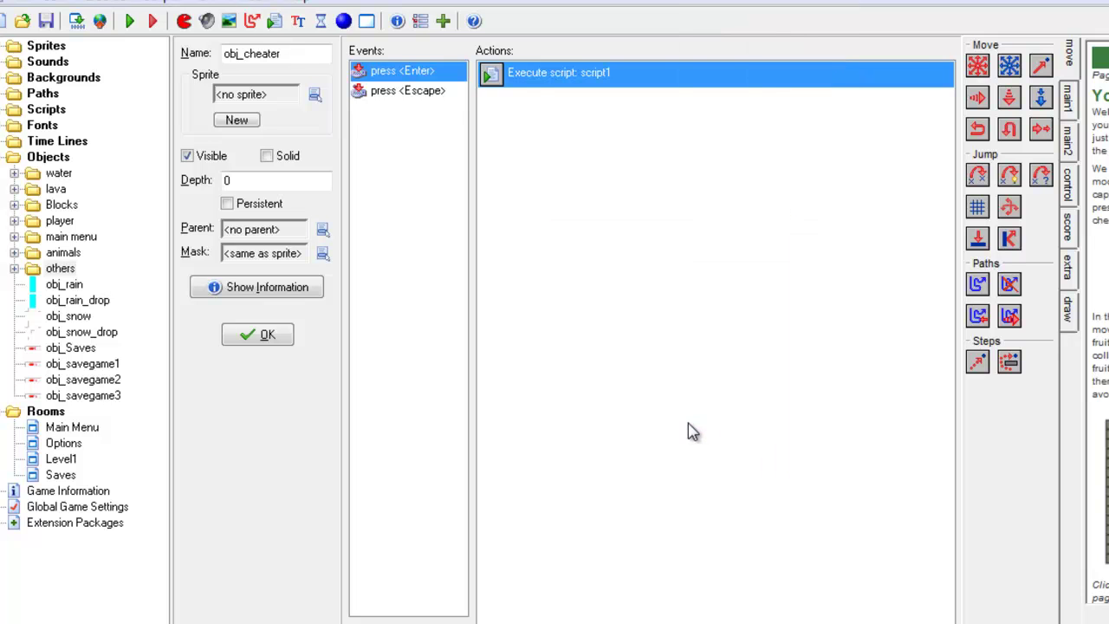
Show the actions of obj_cheater's Escape key press event and locate the Check Question action among the available control actions
left_click(408, 90)
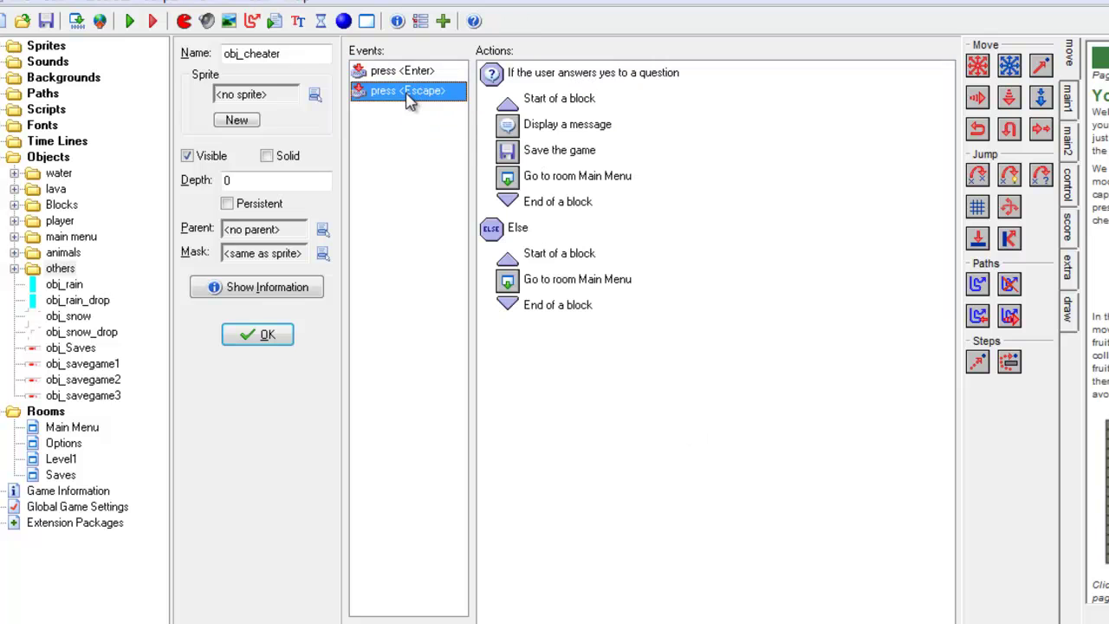
mouse_move(586, 82)
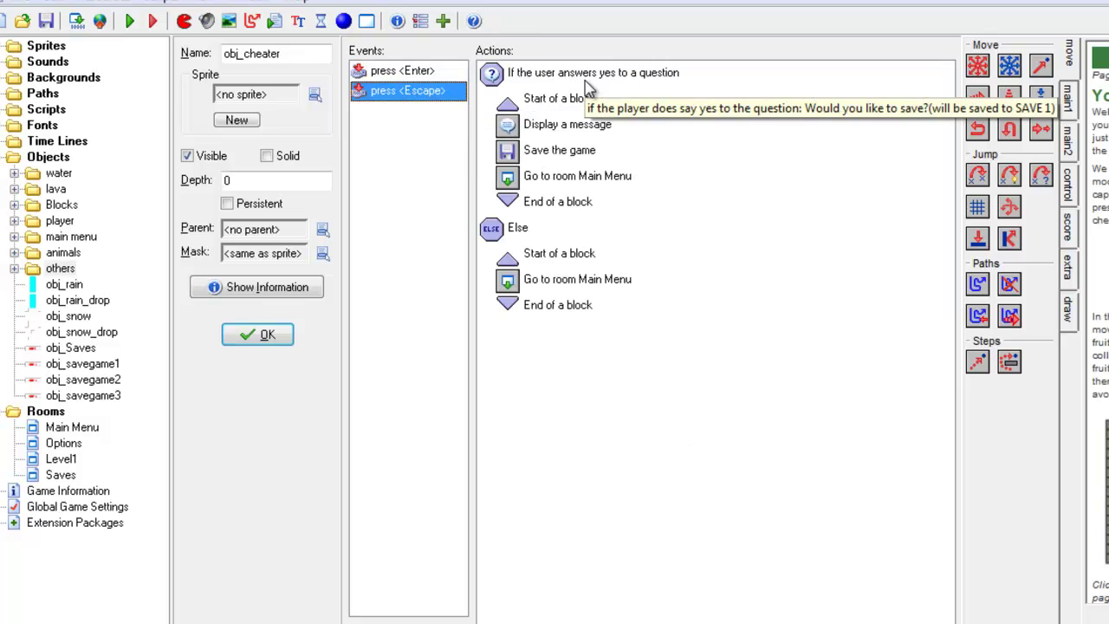
left_click(1071, 102)
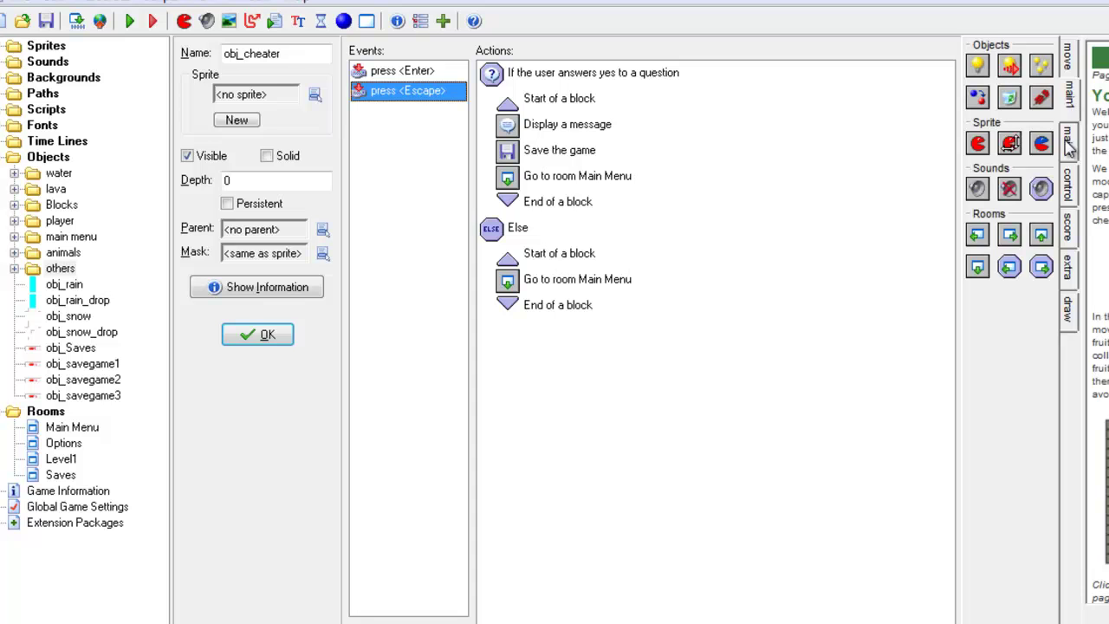
left_click(1073, 139)
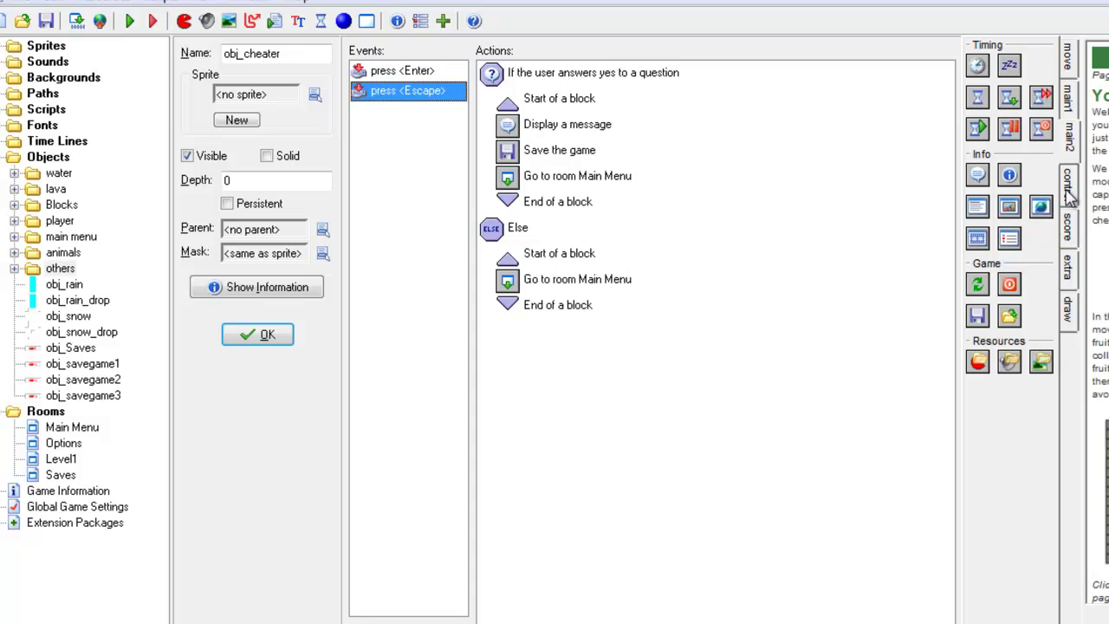
left_click(1072, 187)
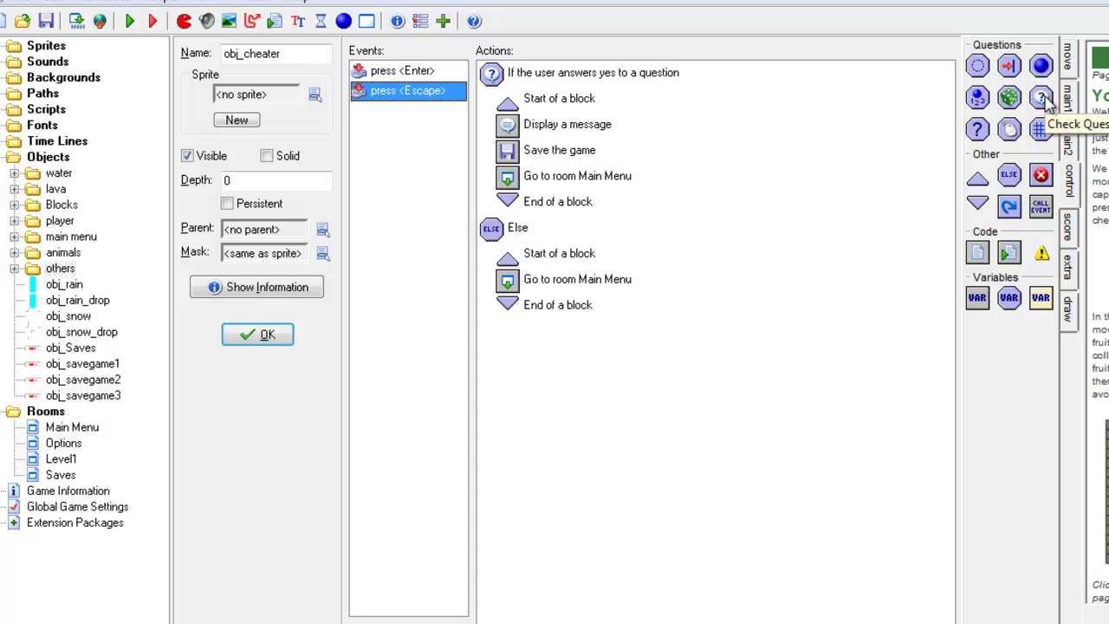
Review the full question text of the Check Question action in the Escape event, then confirm the action
double_click(562, 78)
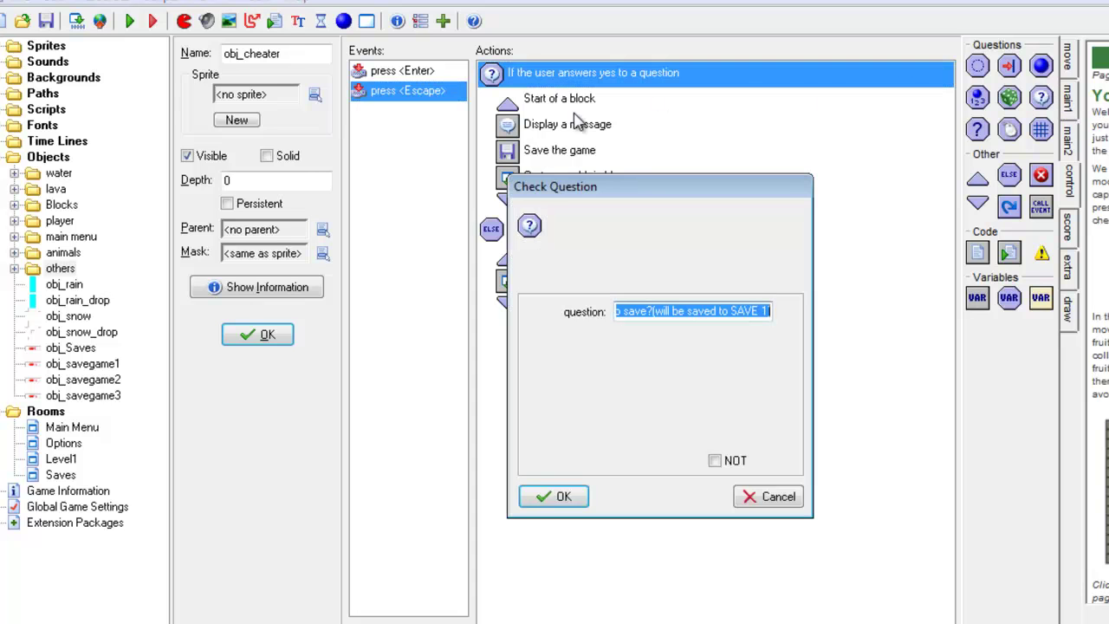
left_click_drag(776, 313, 598, 309)
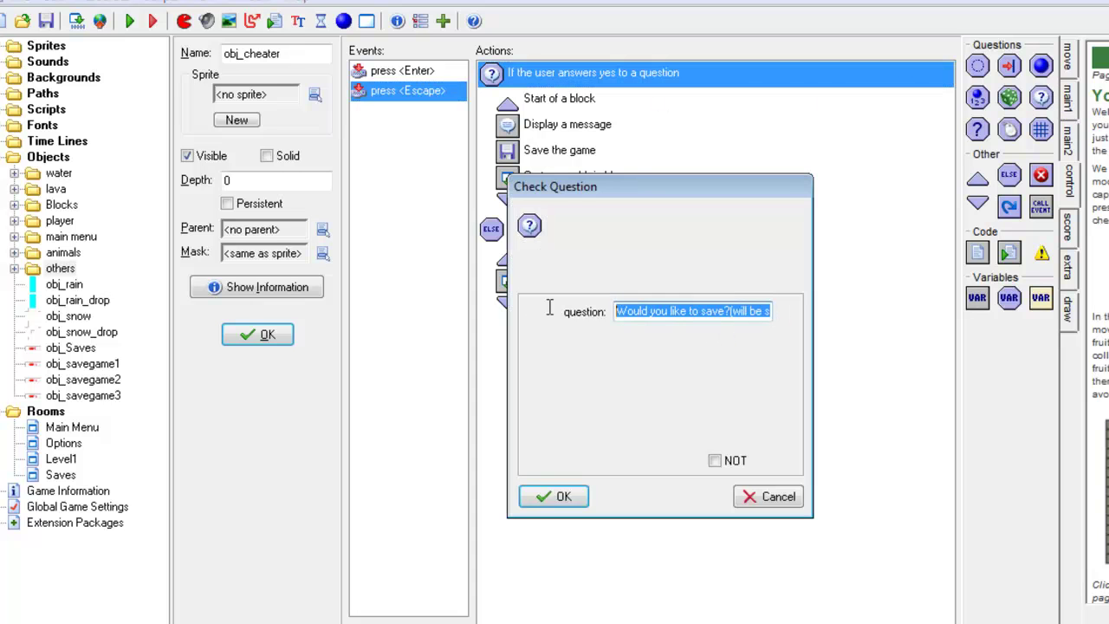
left_click_drag(529, 306, 804, 317)
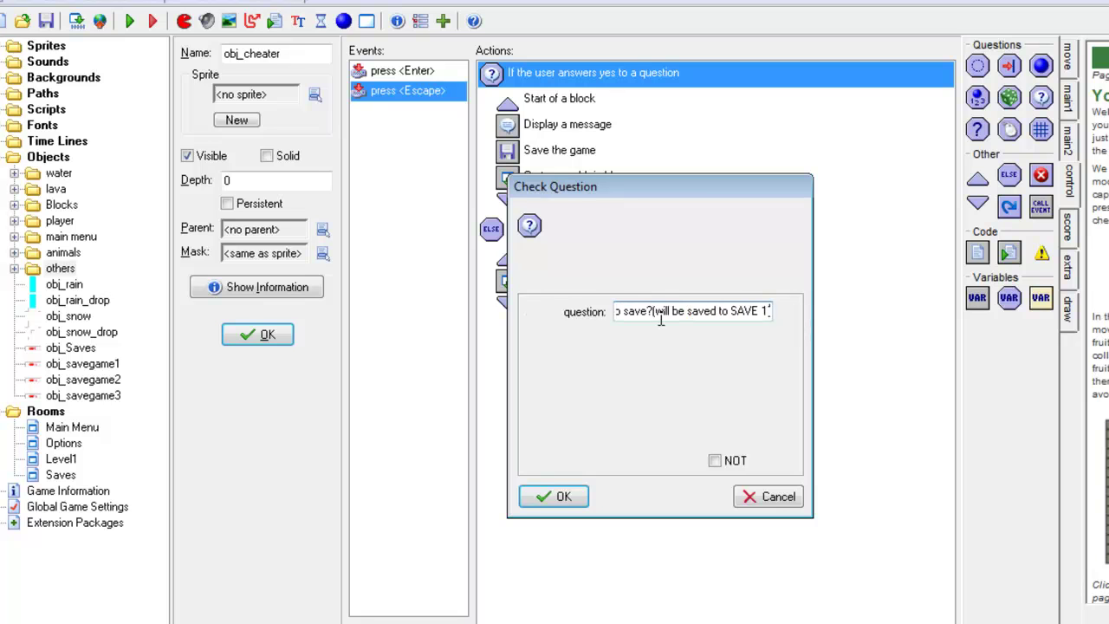
left_click_drag(653, 316, 807, 312)
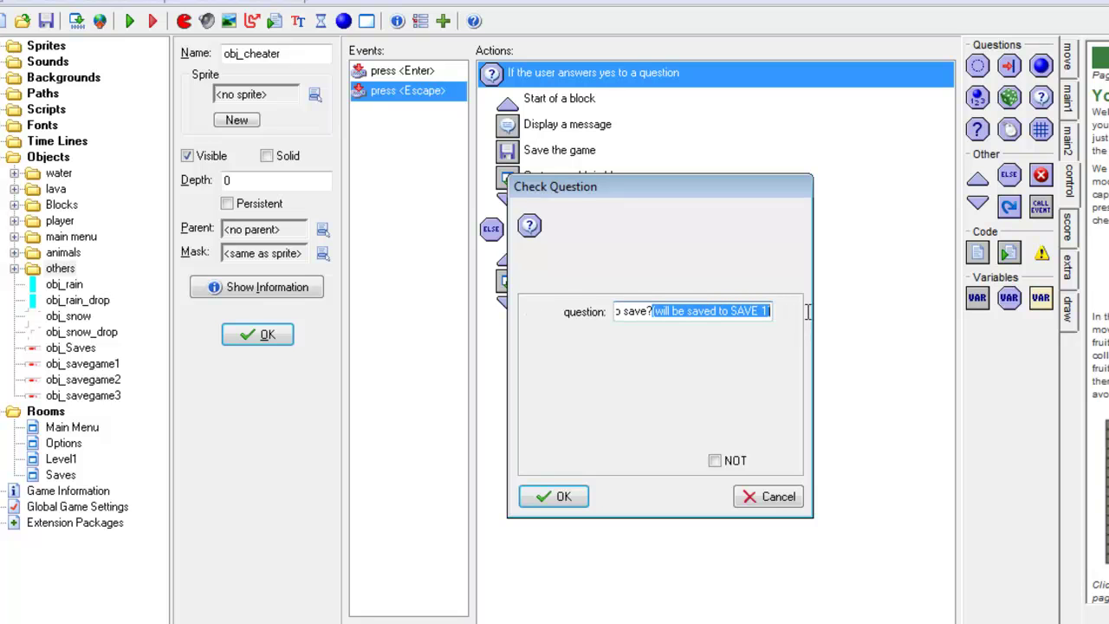
left_click_drag(661, 311, 786, 312)
left_click(563, 498)
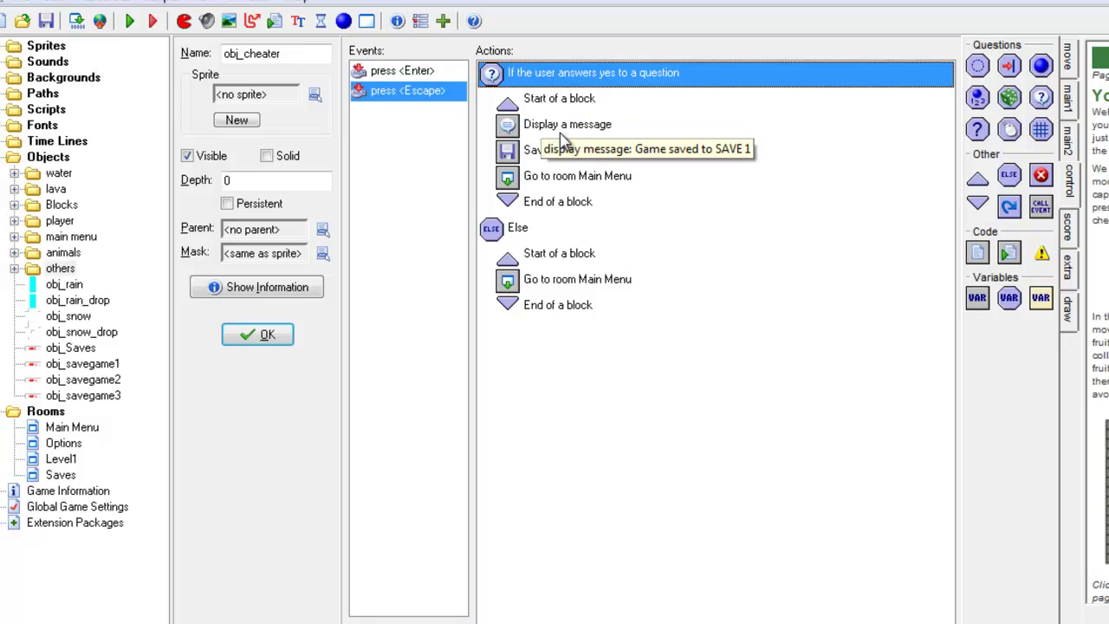
Check the message text of the Display Message action in the Escape event, then confirm it
left_click(1073, 146)
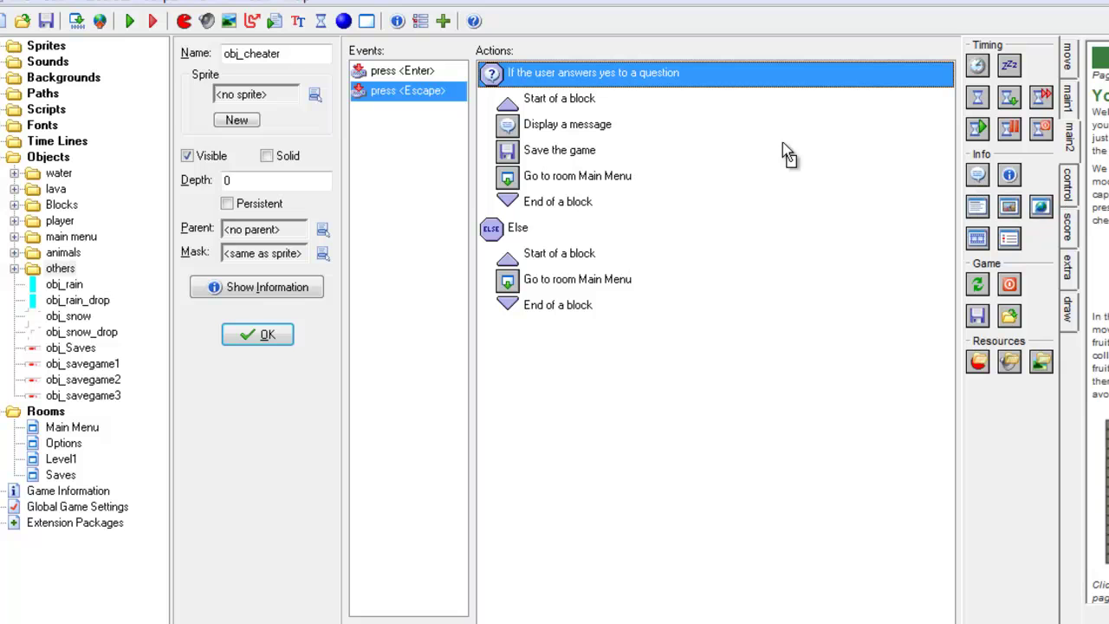
double_click(510, 127)
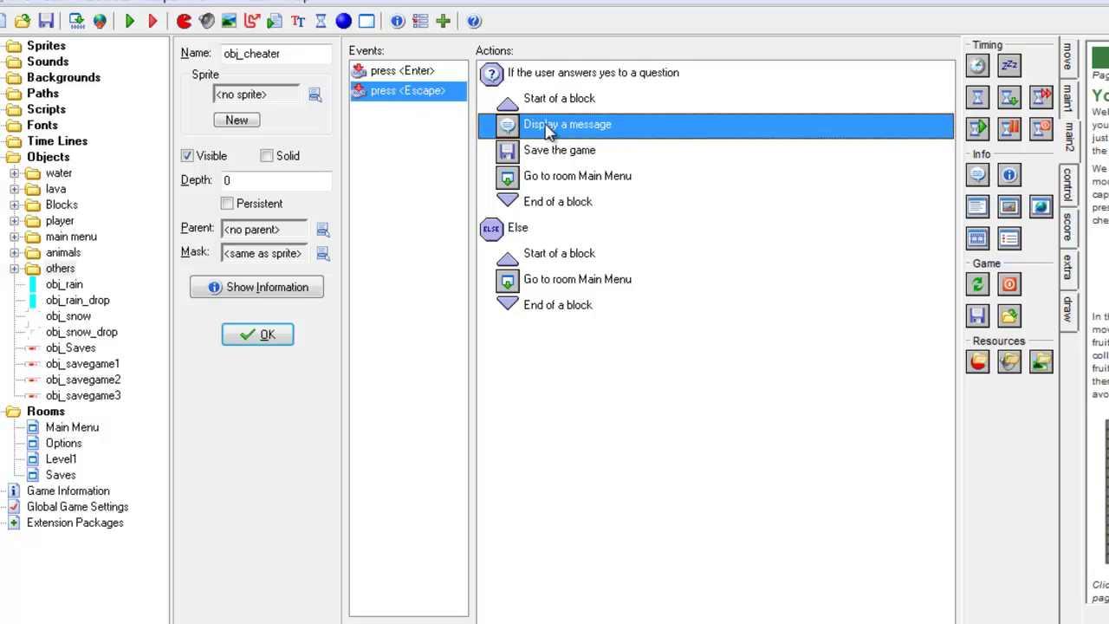
left_click_drag(743, 316, 760, 435)
left_click(563, 497)
Locate the Save Game action among the available actions and check the file name it uses in the Escape event
left_click(1072, 192)
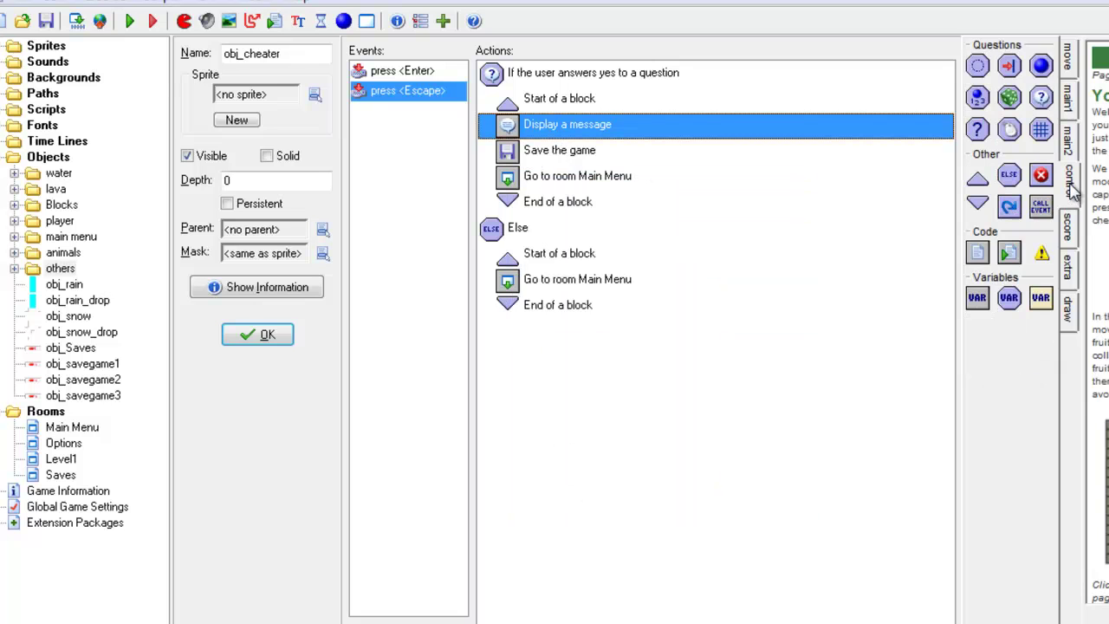
left_click(1064, 141)
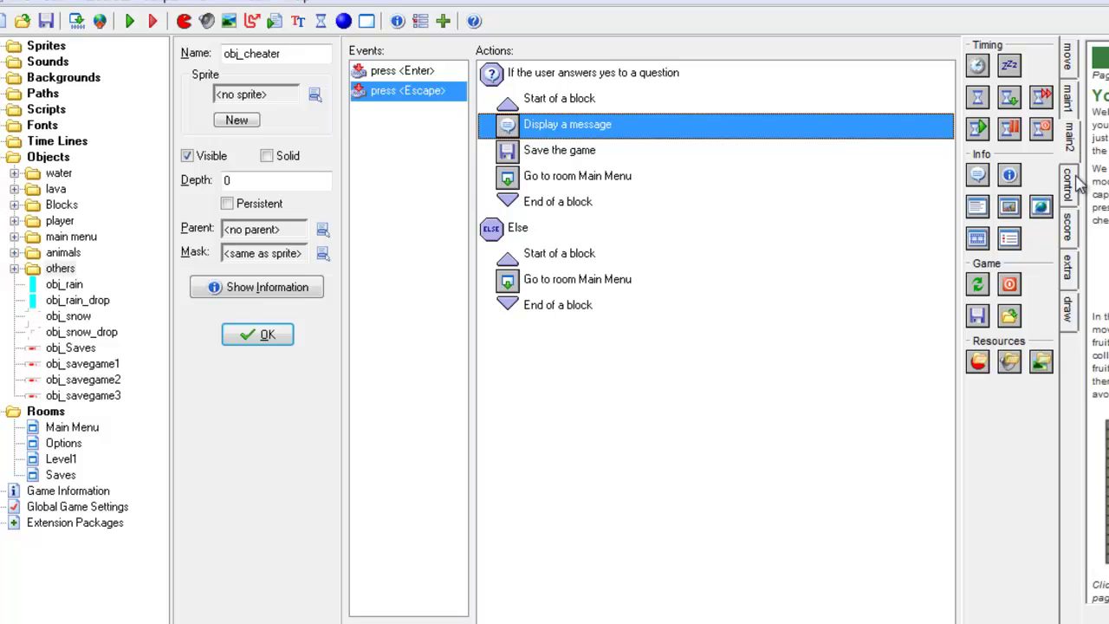
left_click_drag(976, 321, 576, 173)
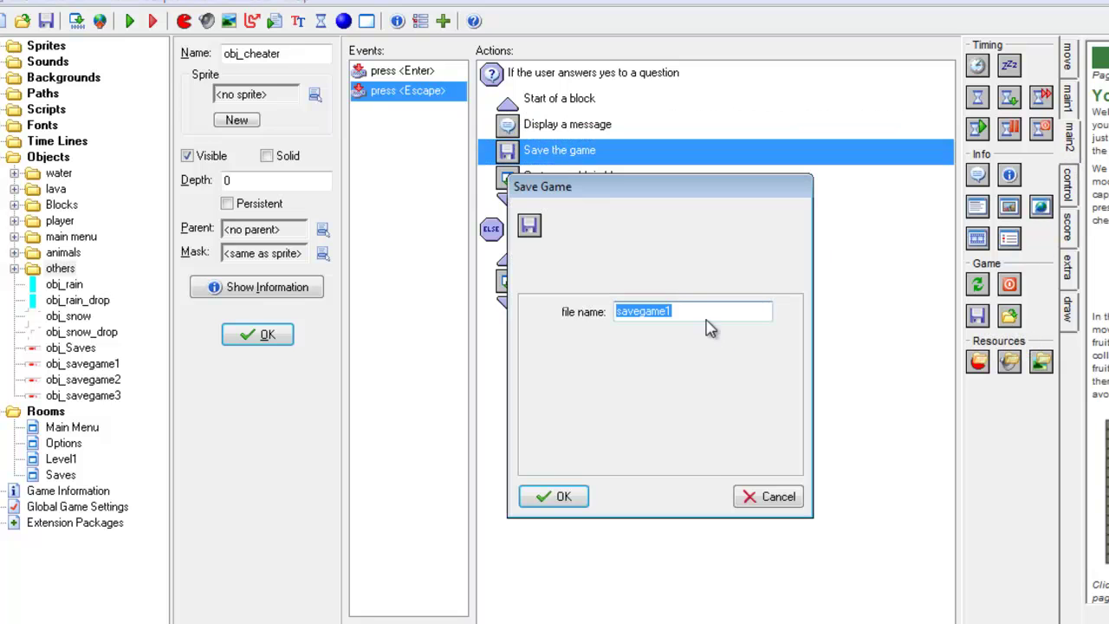
left_click(674, 312)
left_click(561, 496)
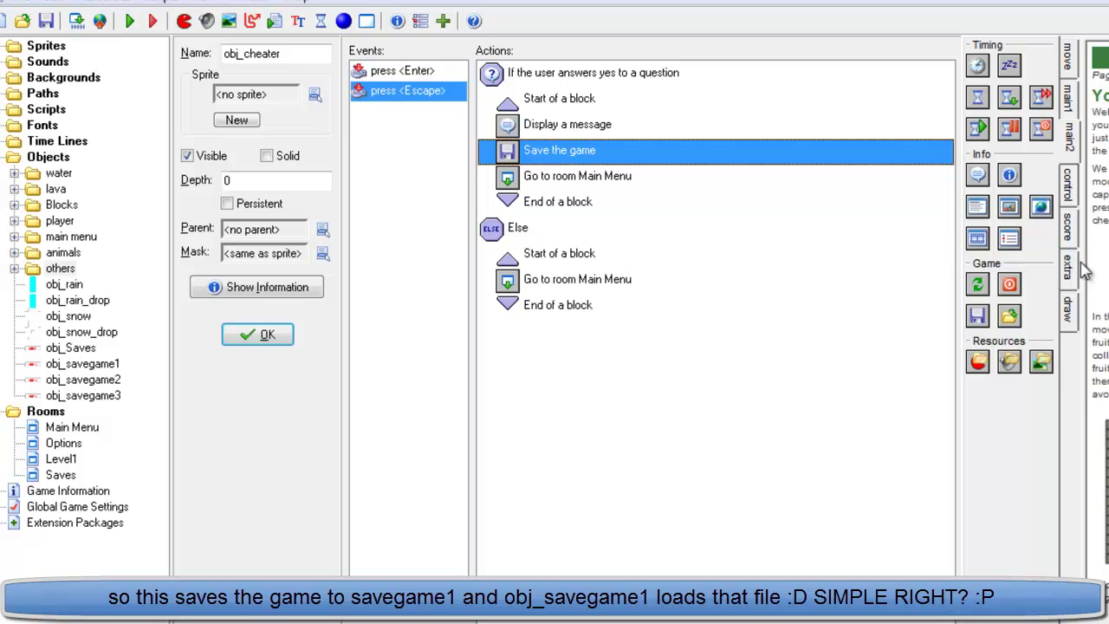
Review the new room and transition of the Different Room action that follows the save in the Escape event
double_click(579, 177)
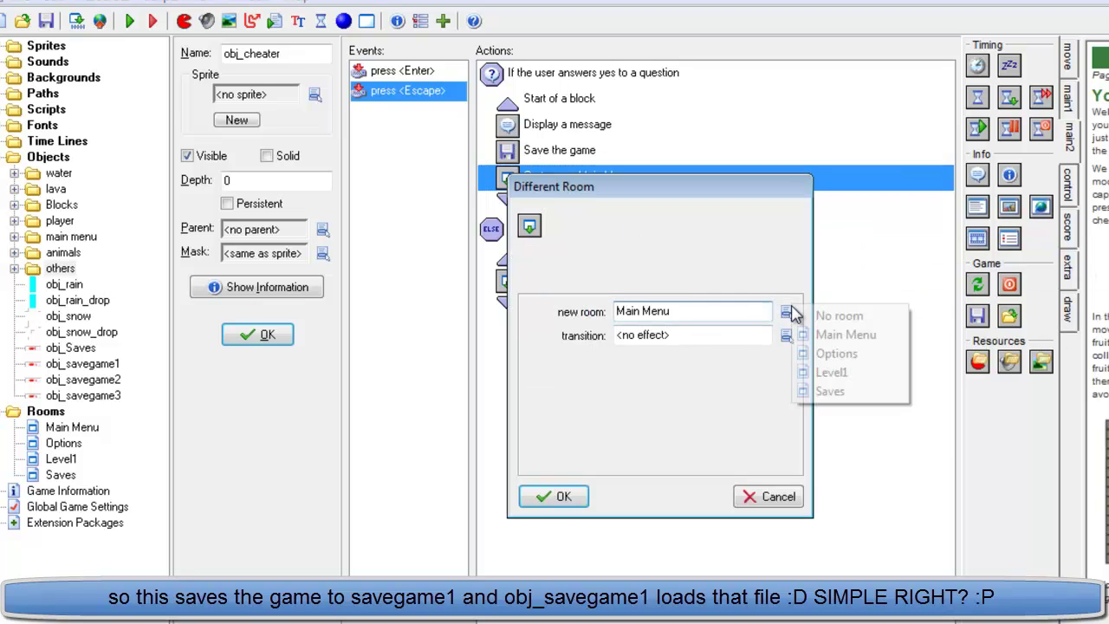
left_click(563, 496)
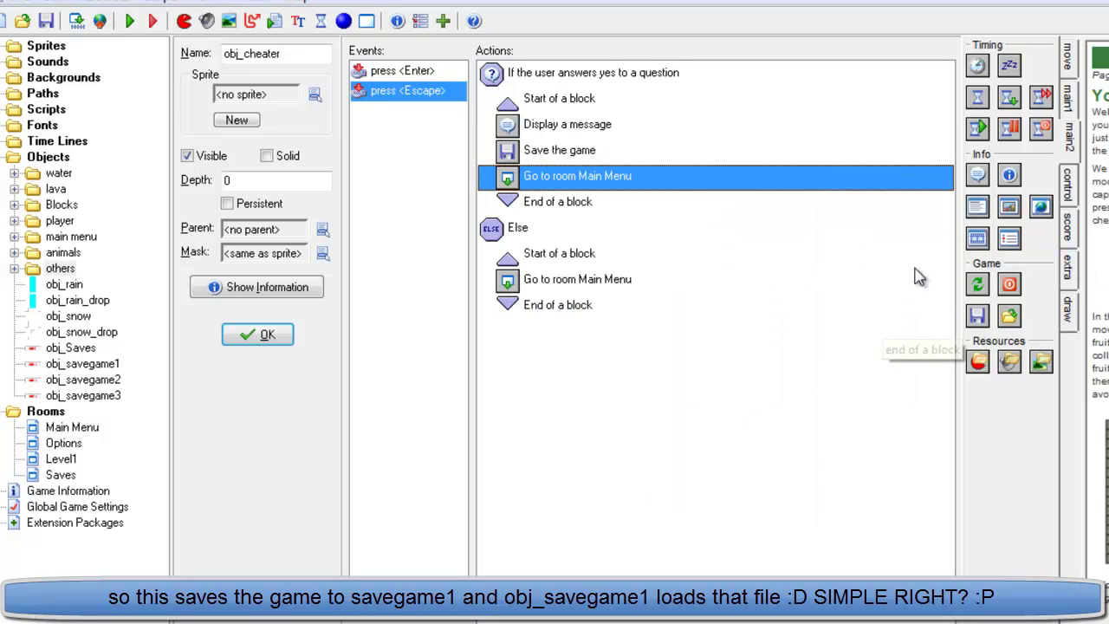
left_click(1072, 104)
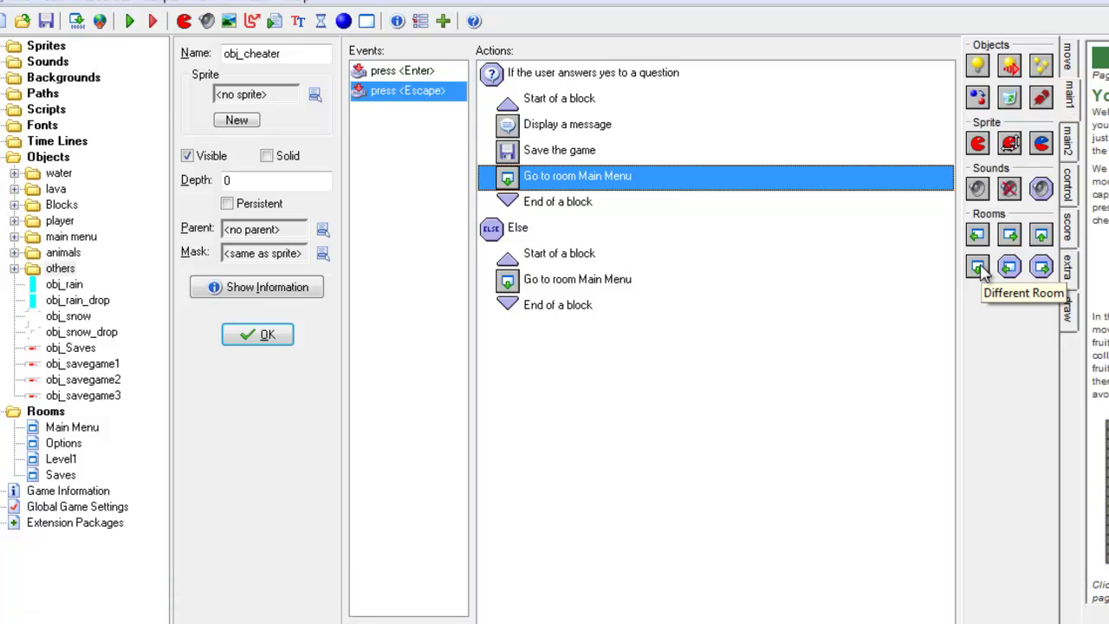
double_click(554, 182)
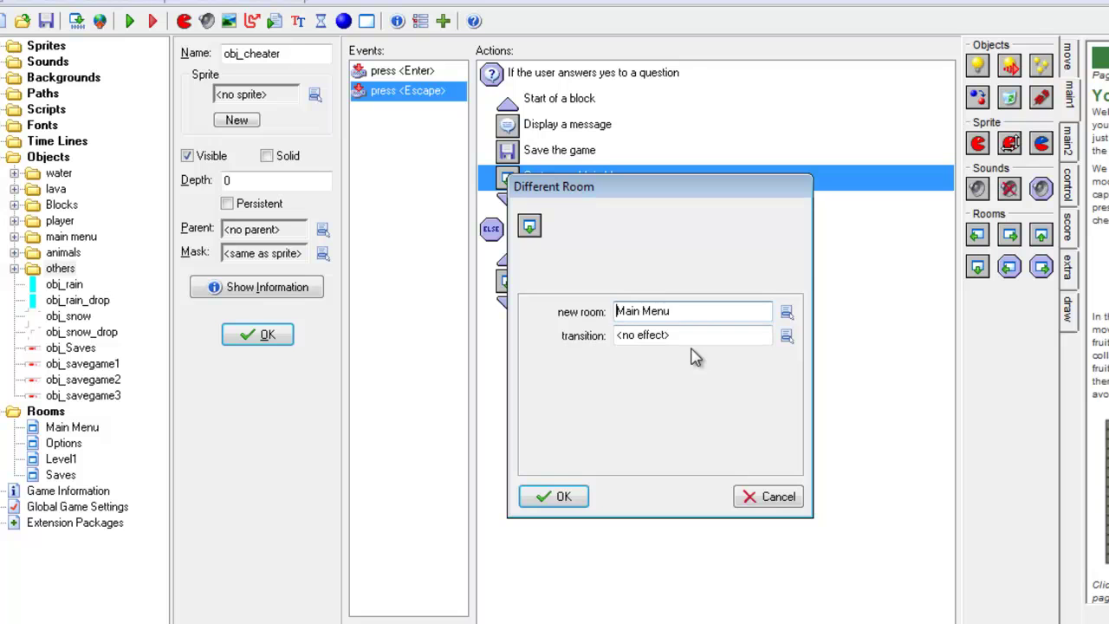
left_click(564, 494)
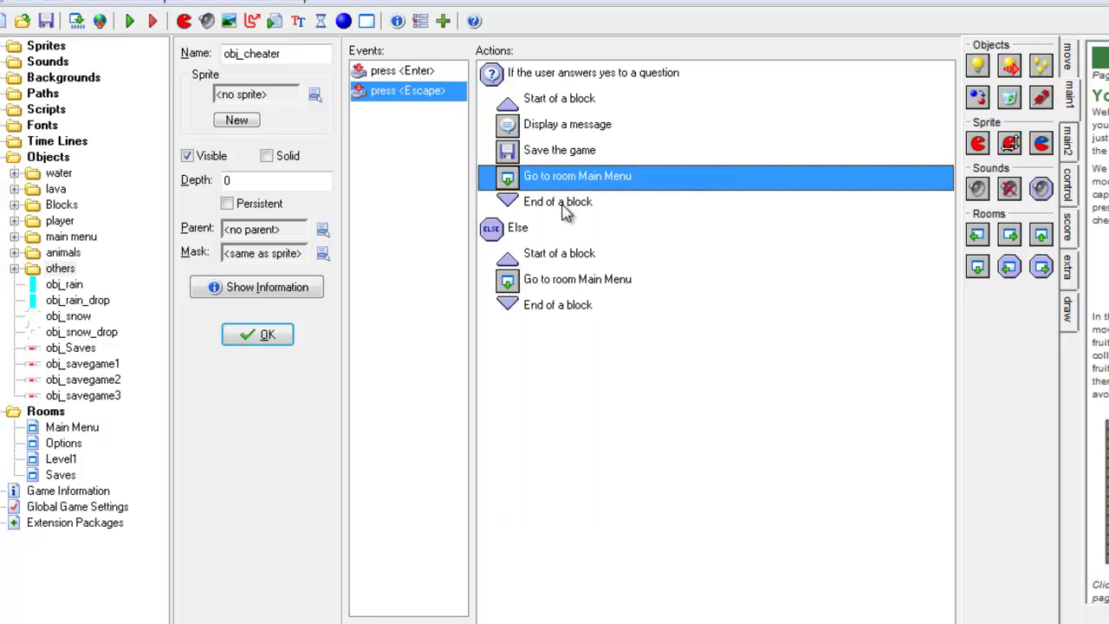
Examine the Else branch of the Escape event and check the target room of its Different Room action
left_click(509, 241)
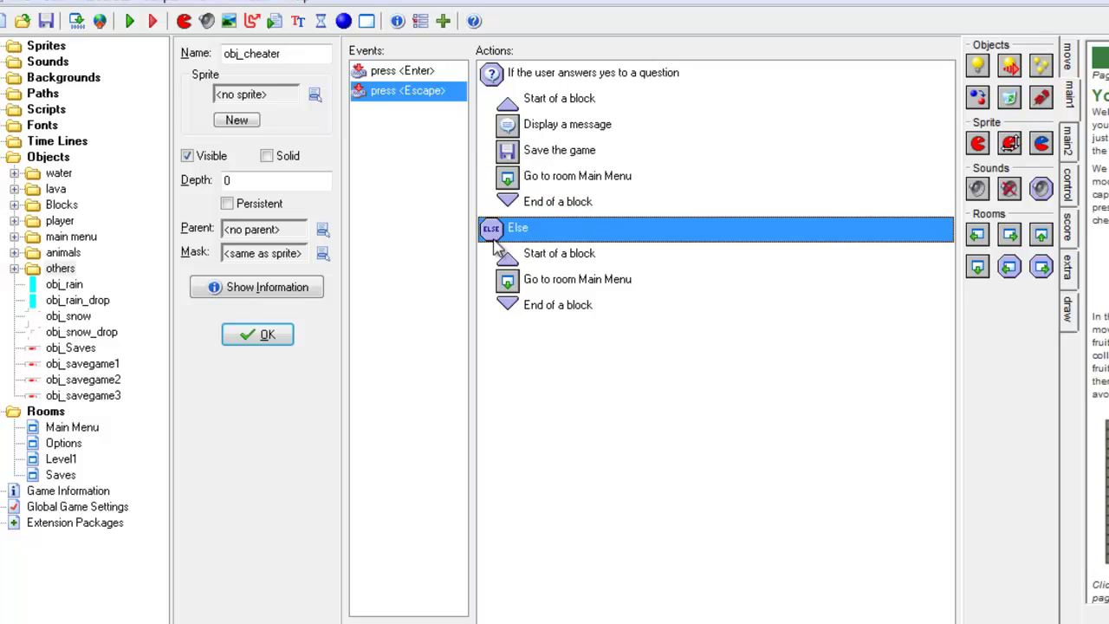
double_click(559, 280)
left_click(555, 496)
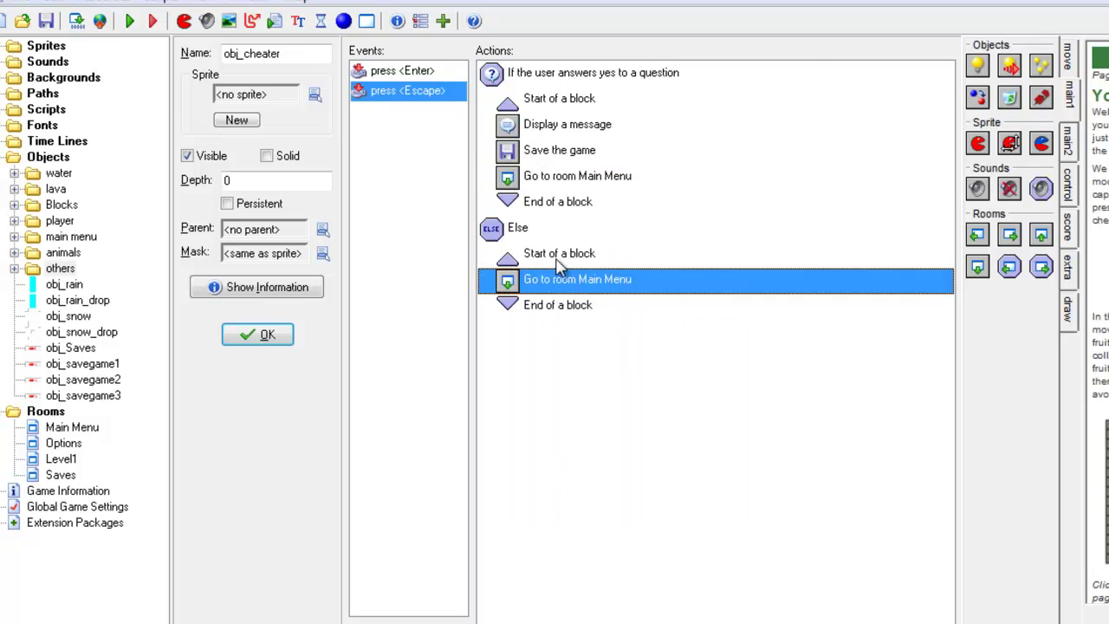
double_click(560, 285)
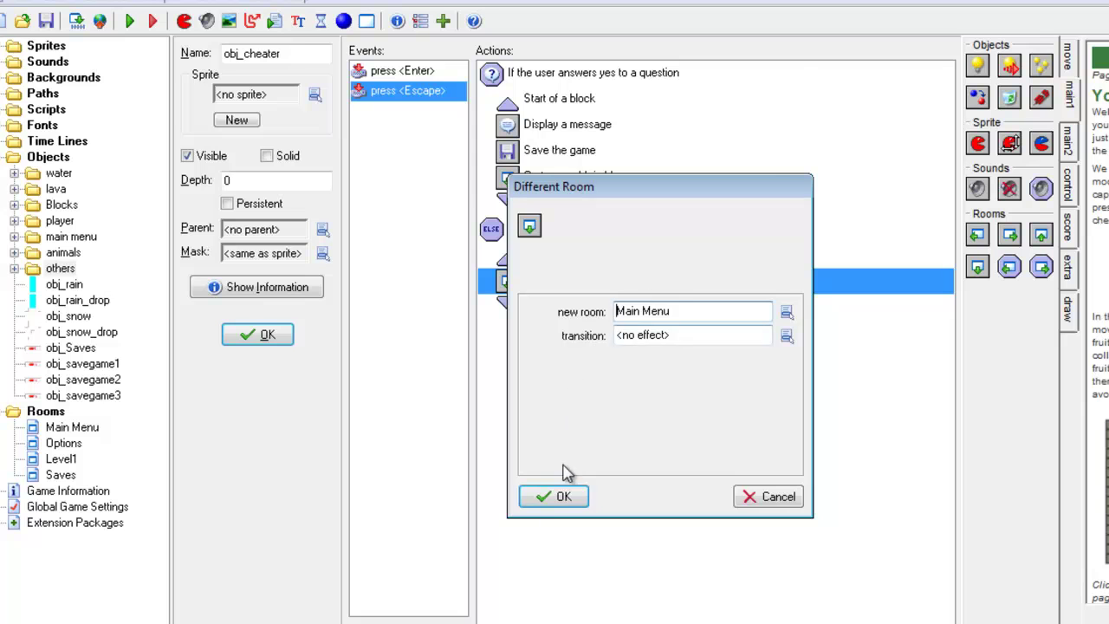
left_click(551, 494)
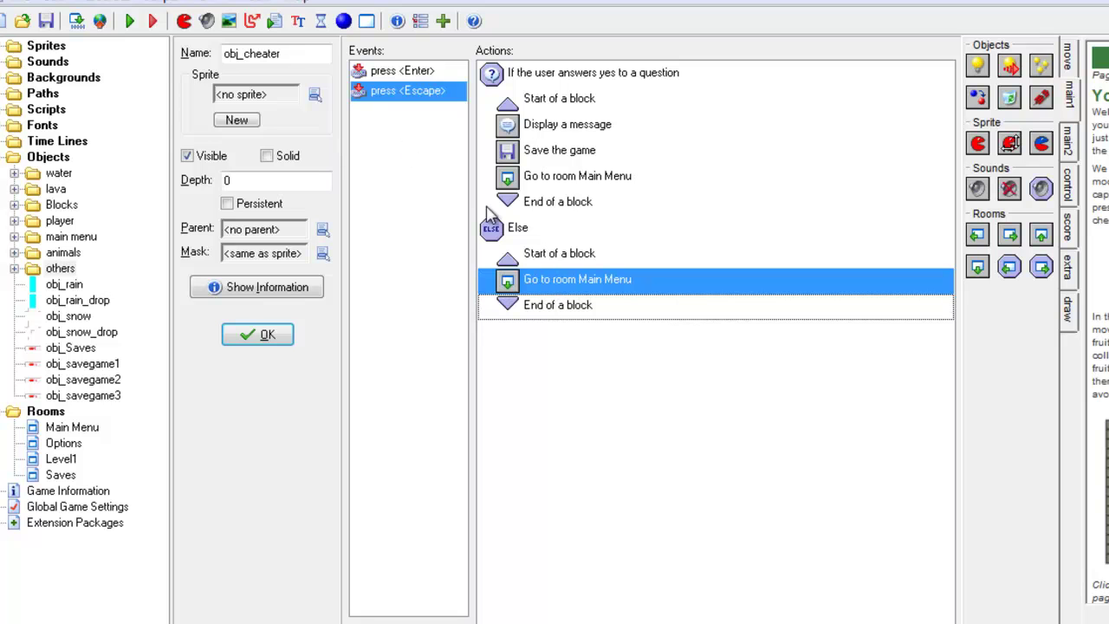
Recheck the Check Question and Display Message texts in the Escape event, then confirm obj_cheater
double_click(611, 80)
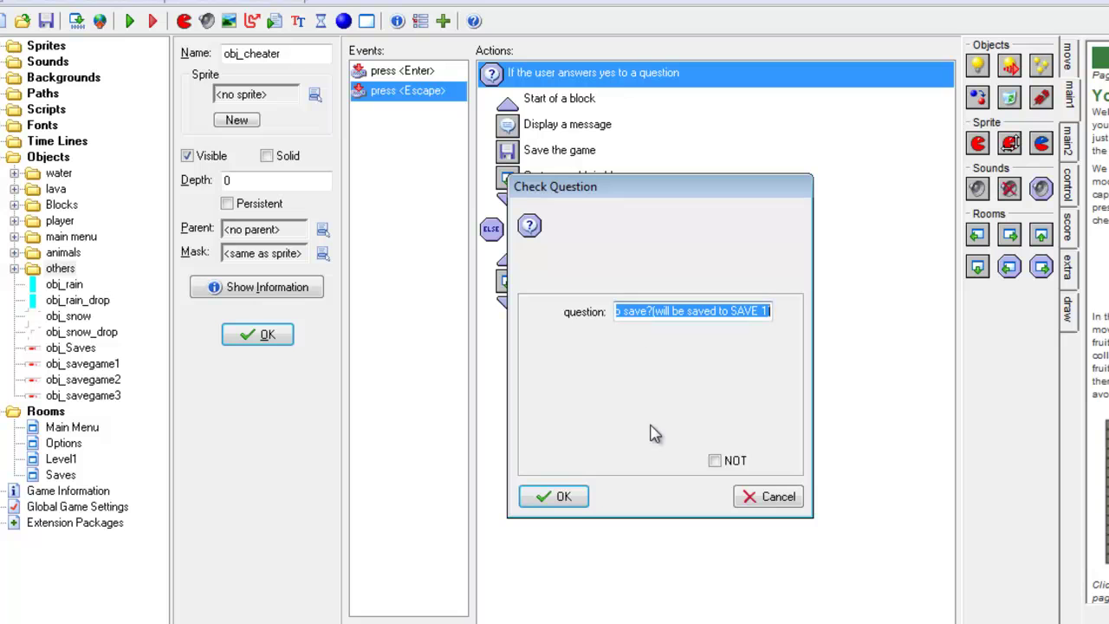
left_click(559, 501)
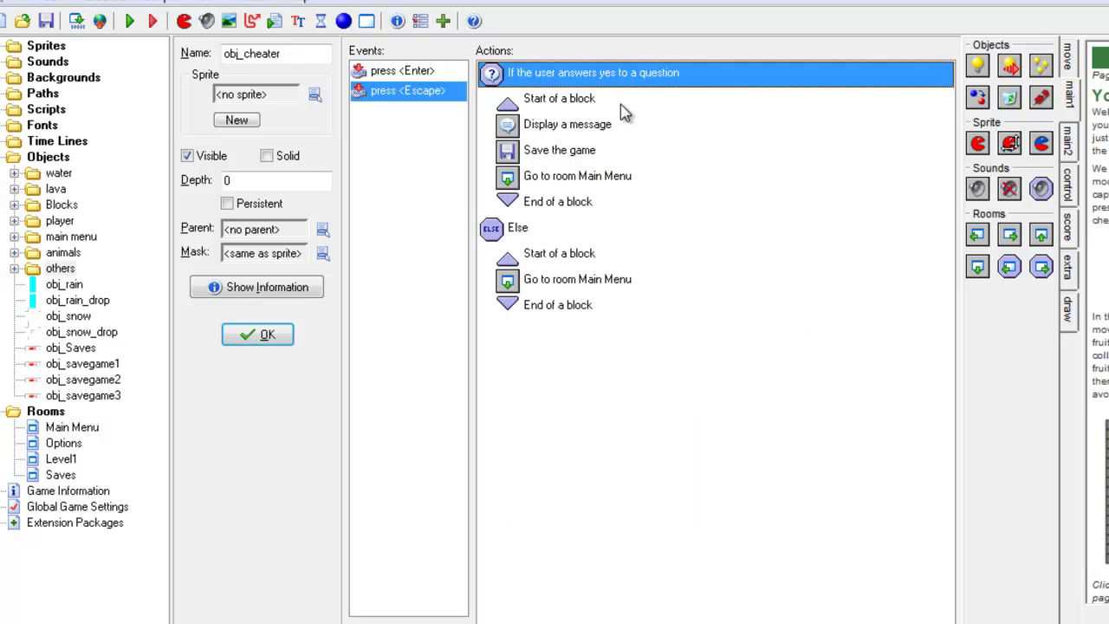
double_click(564, 130)
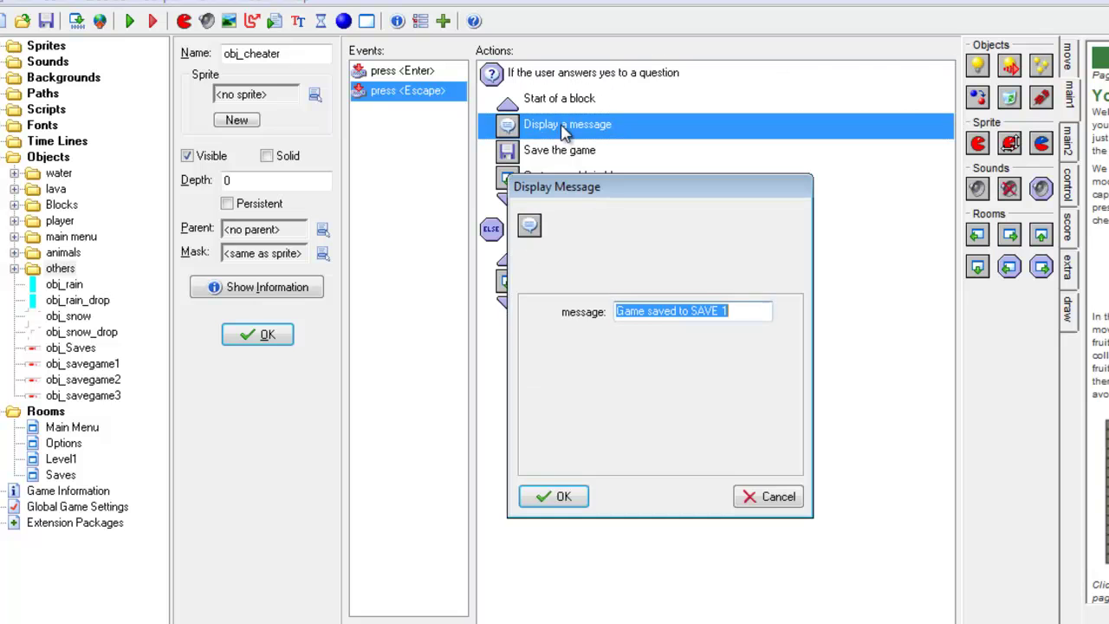
left_click(558, 495)
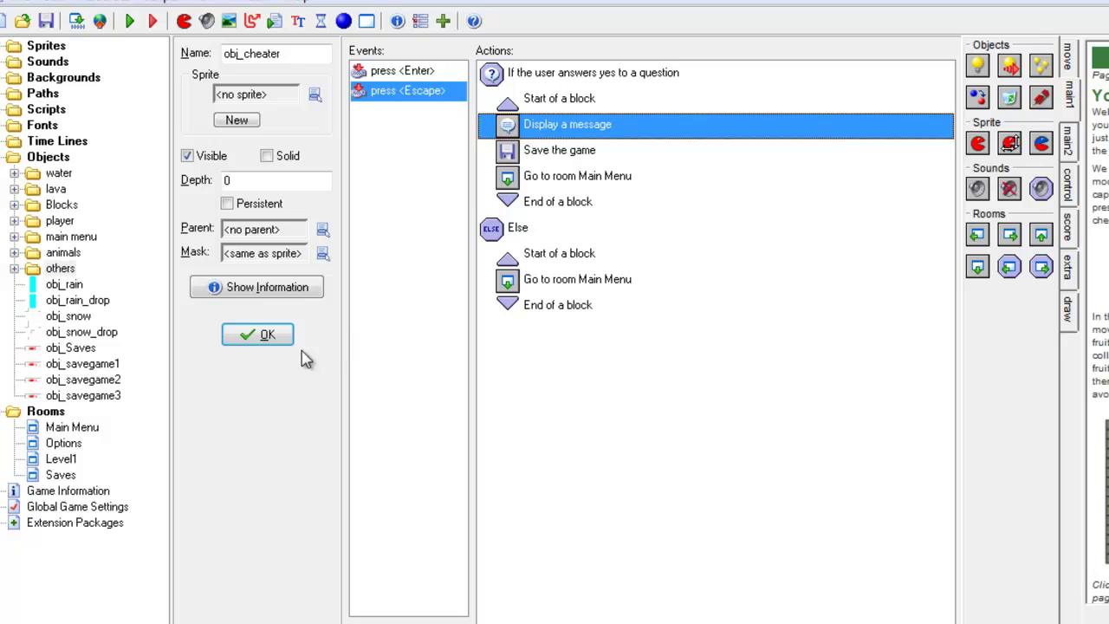
left_click(270, 336)
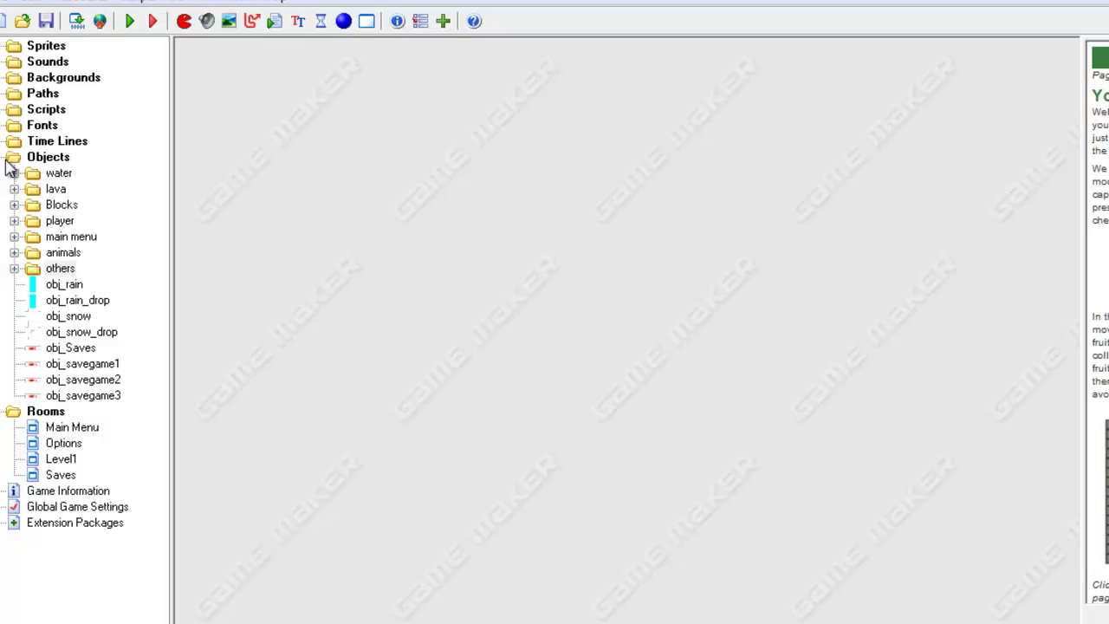
Open obj_savegame1 and check the sprite settings of the Change Sprite action in its Create event
double_click(84, 364)
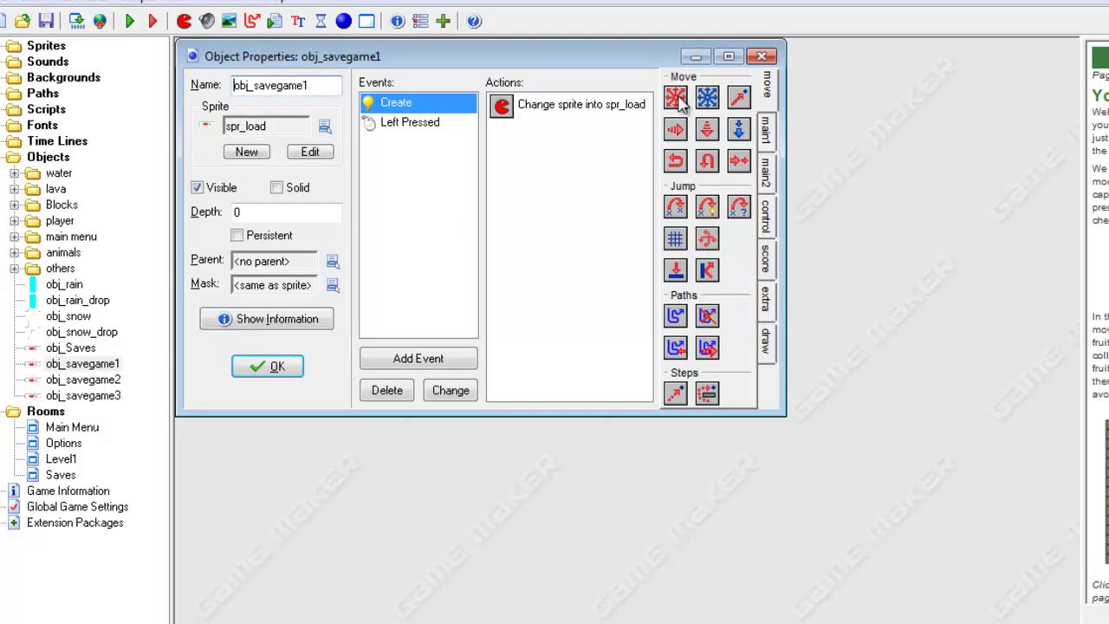
left_click(729, 57)
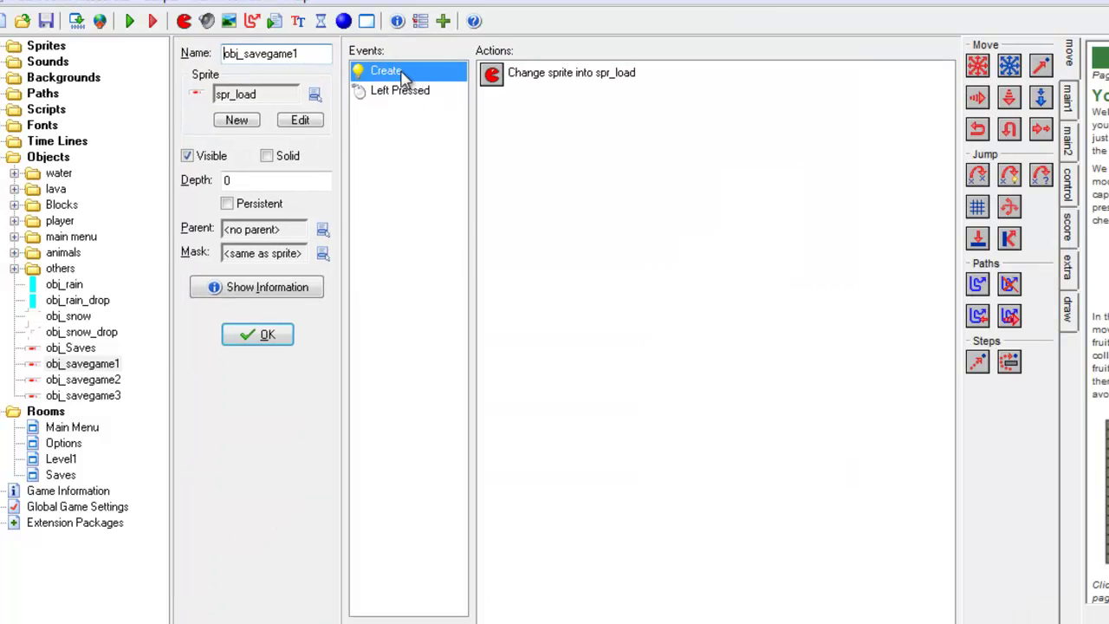
double_click(513, 74)
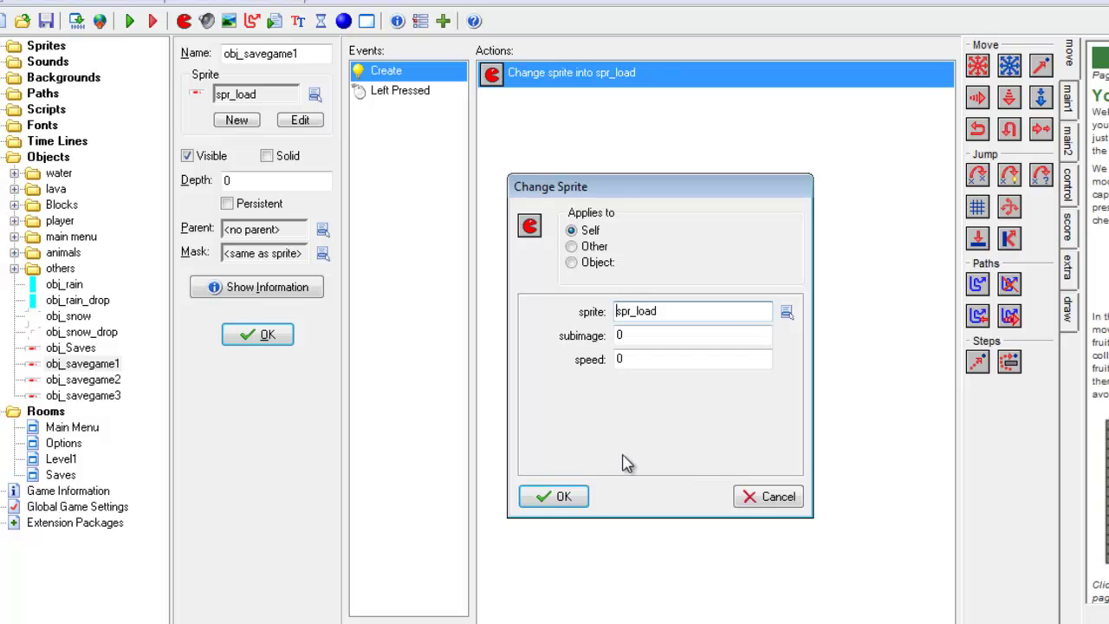
left_click(564, 496)
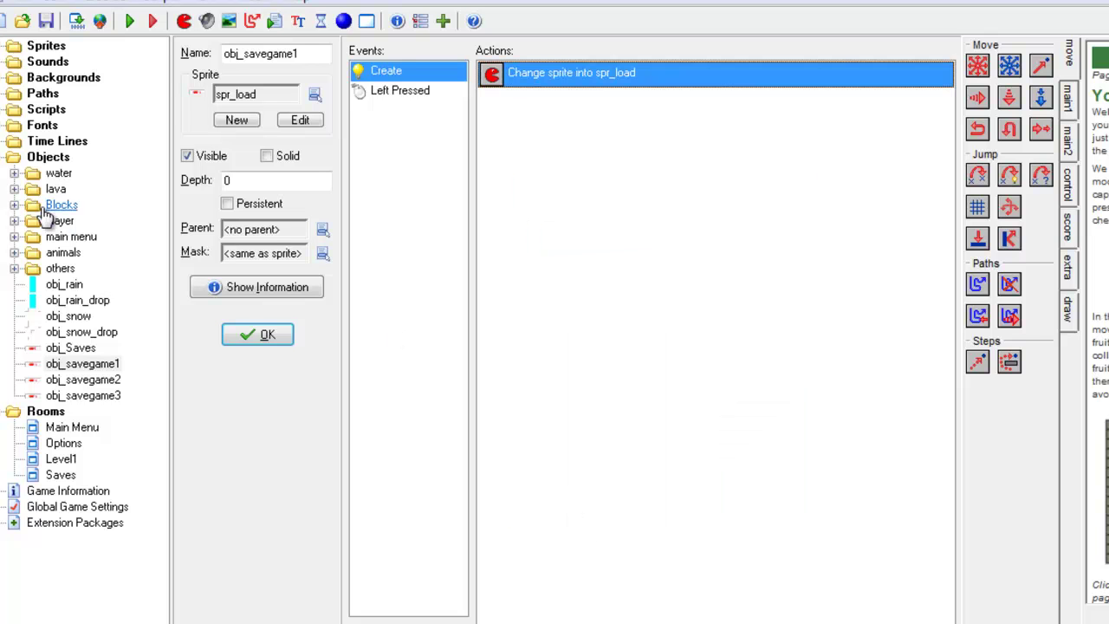
Examine the subimages of the spr_load sprite in the main menu sprite group, then close the sprite
scroll(5, 169, "down", 1)
left_click(1, 47)
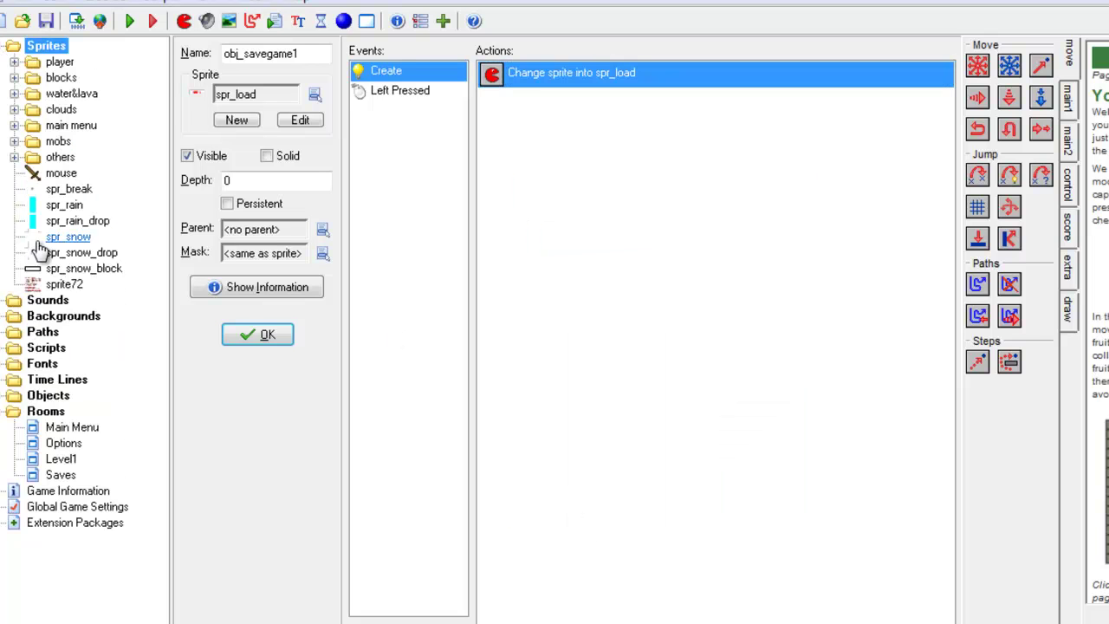
left_click(14, 126)
double_click(84, 236)
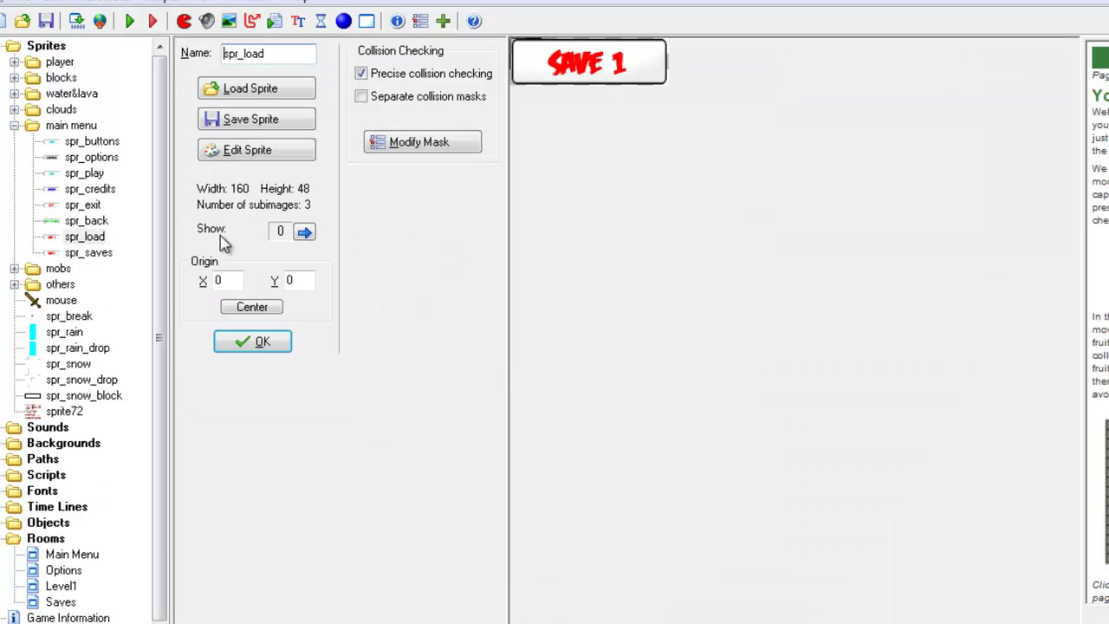
double_click(304, 231)
left_click(270, 152)
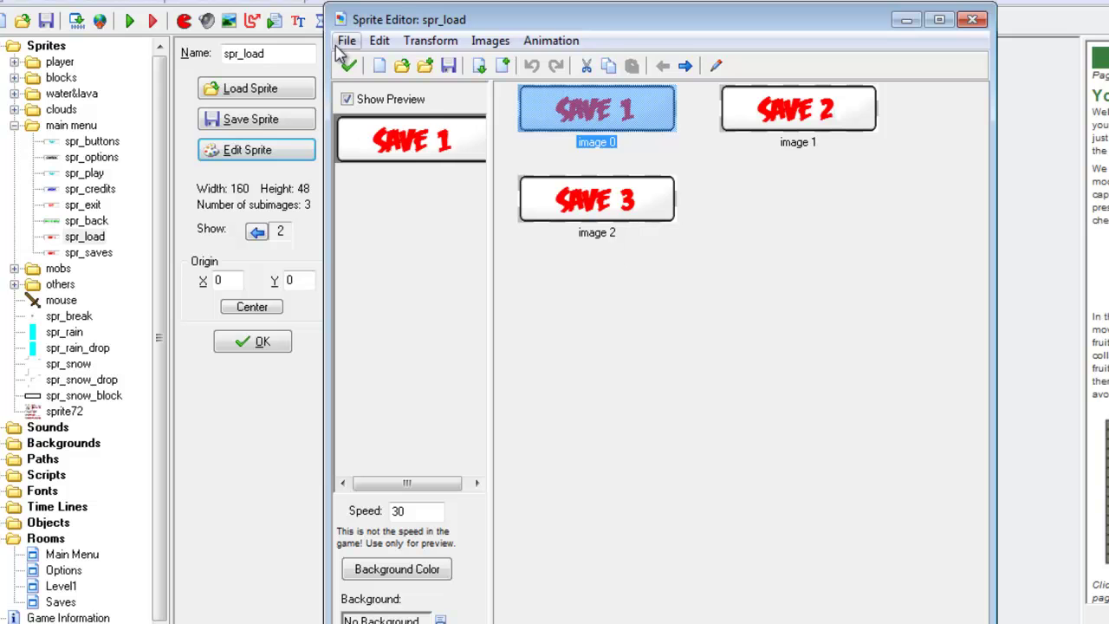
left_click(348, 65)
left_click(289, 346)
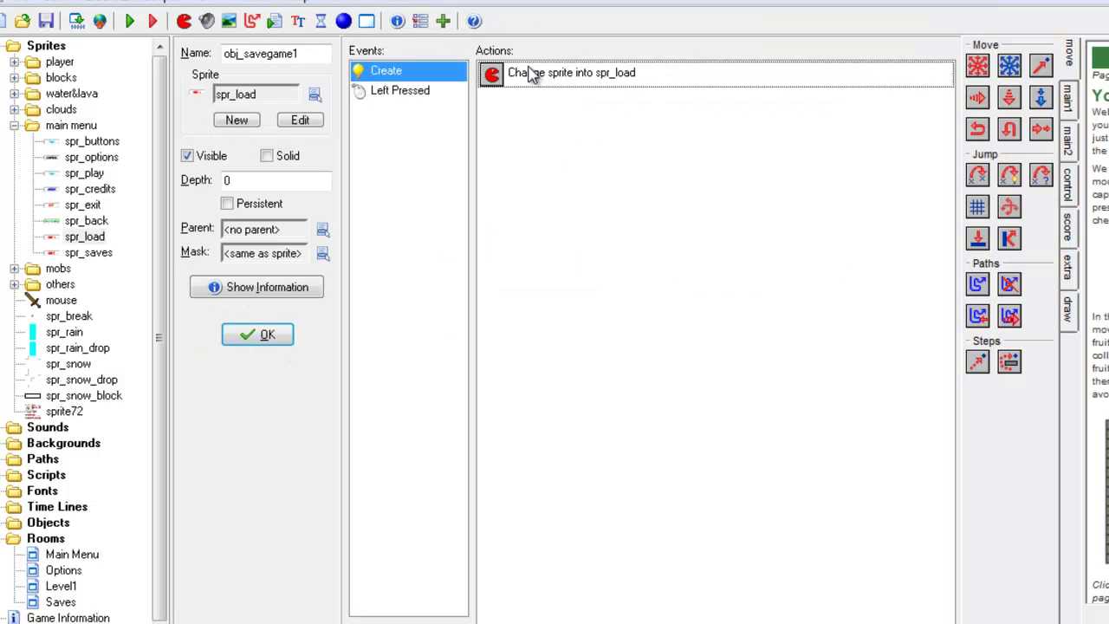
Recheck the subimage and speed values of the Change Sprite action in obj_savegame1's Create event
left_click(301, 54)
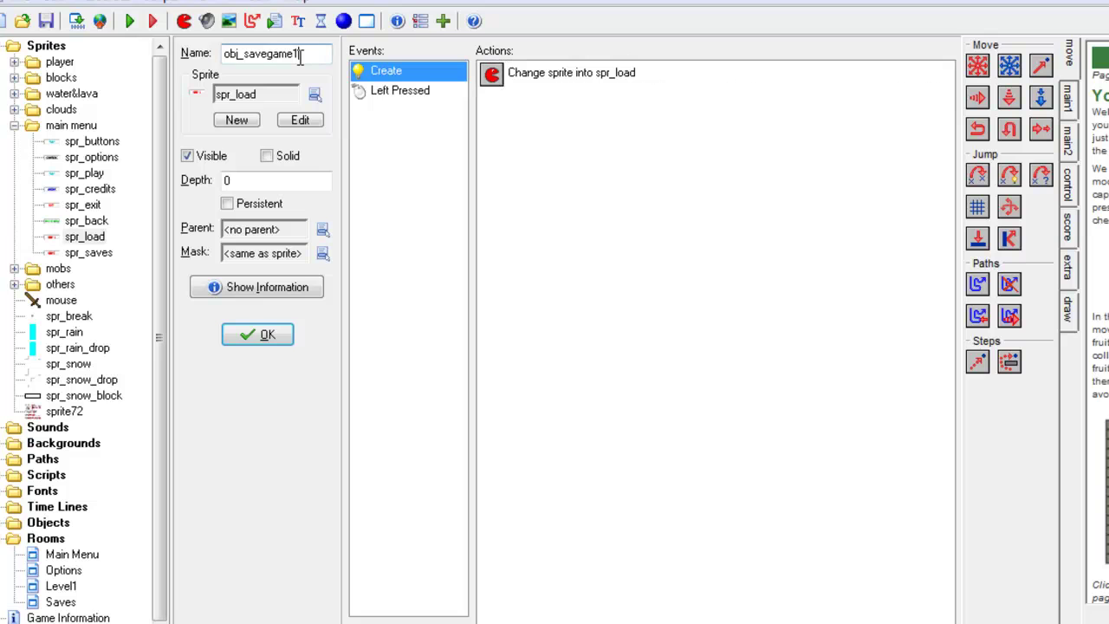
double_click(518, 79)
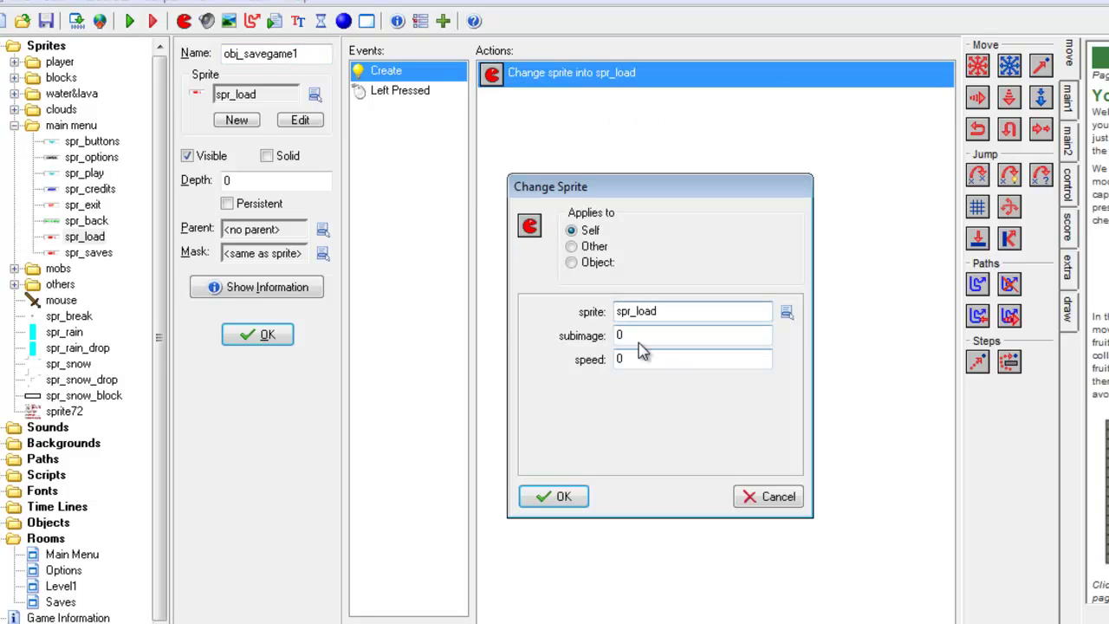
key("Tab")
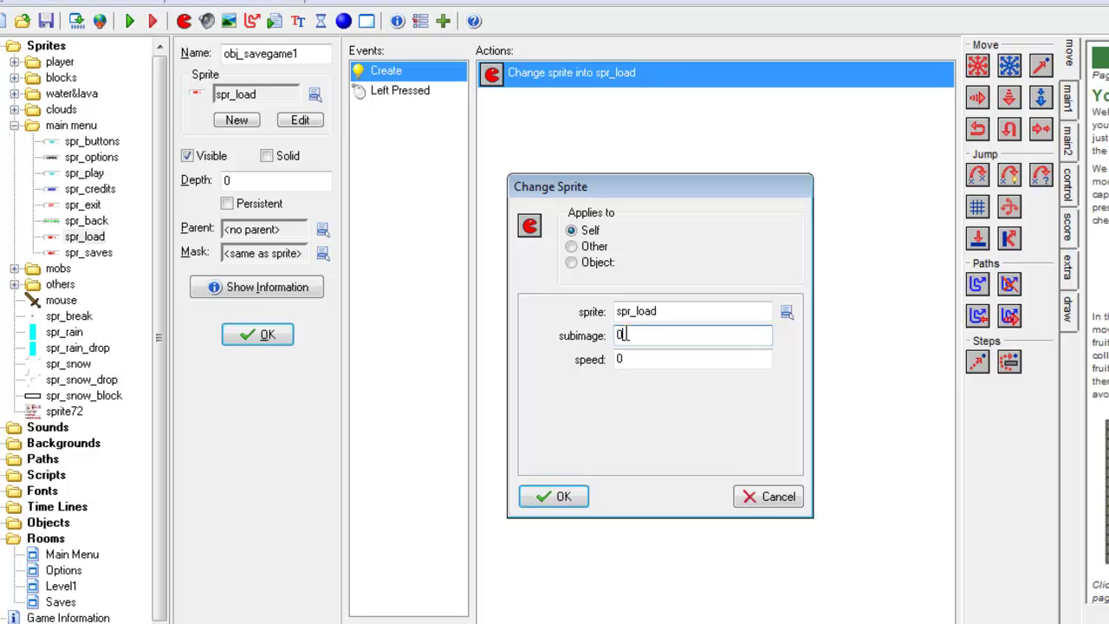
left_click_drag(647, 333, 546, 325)
key("Tab")
left_click(567, 496)
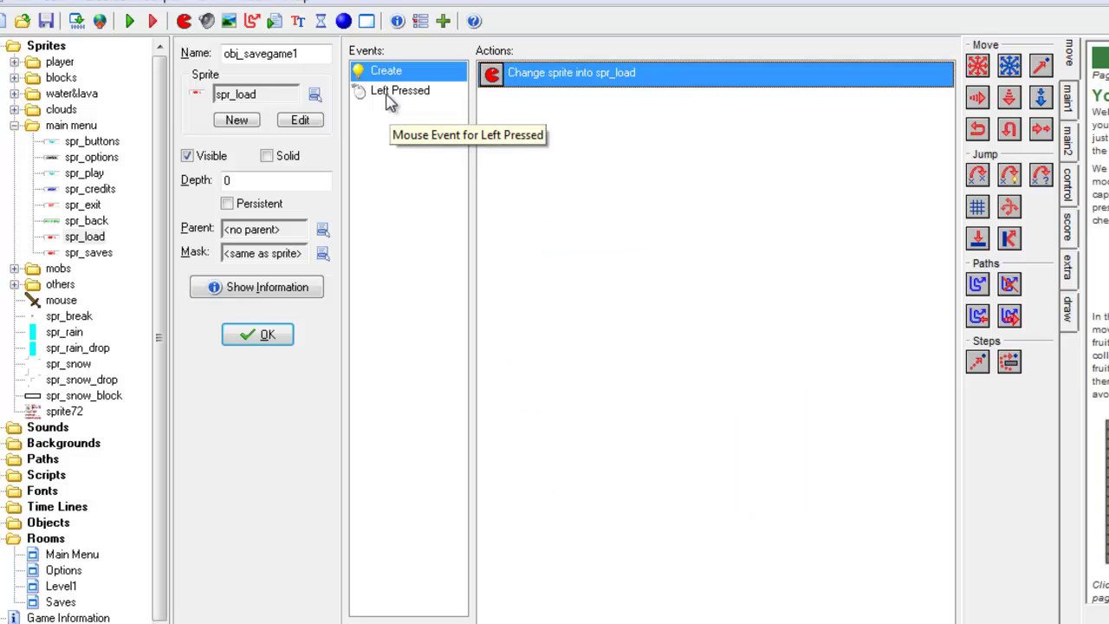
Check the file name used by the Load Game action in obj_savegame1's Left Pressed event
left_click(389, 101)
left_click(522, 85)
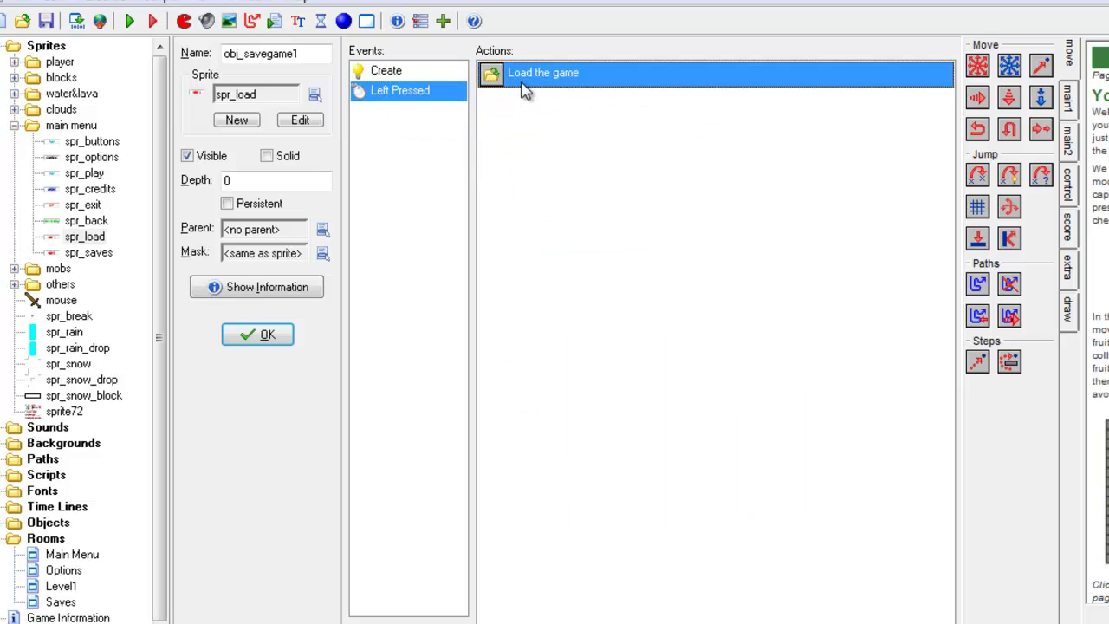
double_click(525, 92)
left_click_drag(702, 310, 660, 310)
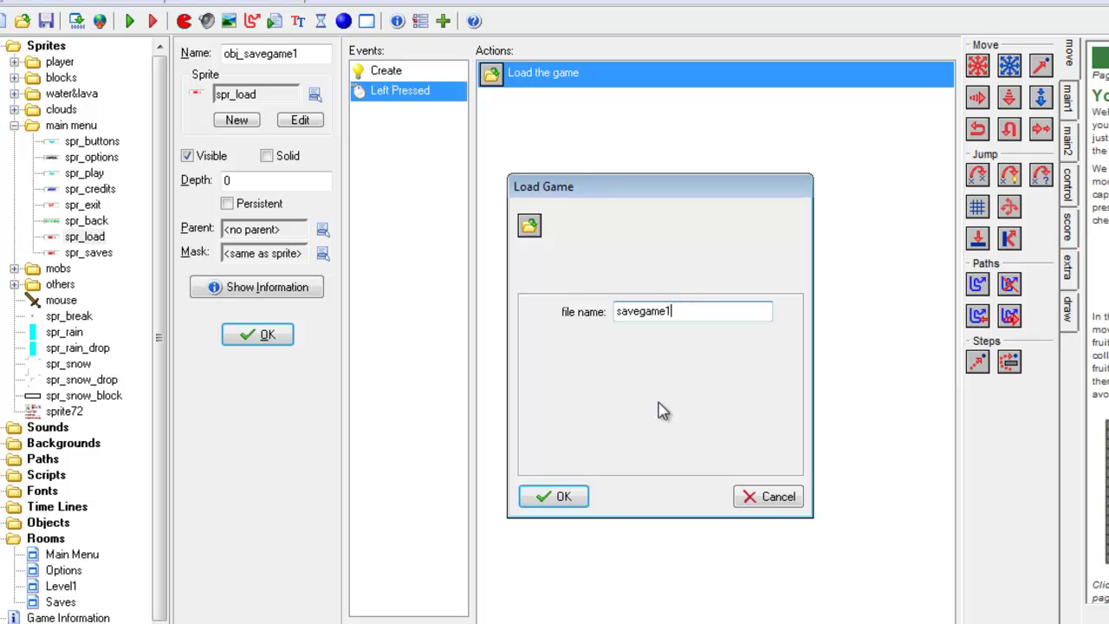
left_click(564, 495)
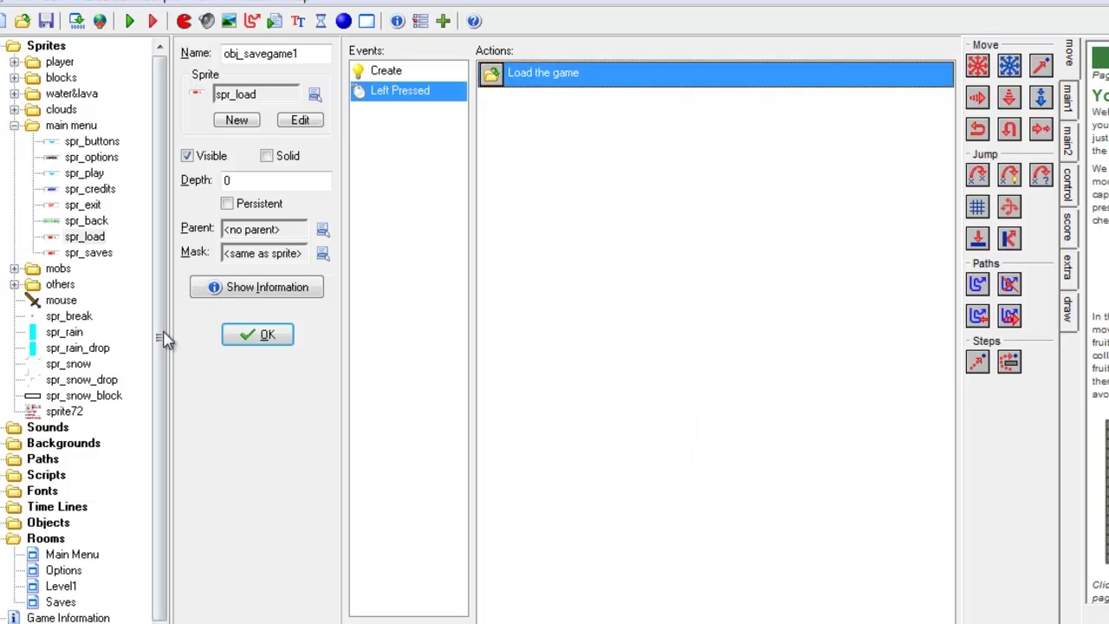
Collapse the Sprites and Rooms folders, expand Objects, and confirm obj_savegame1
left_click(14, 125)
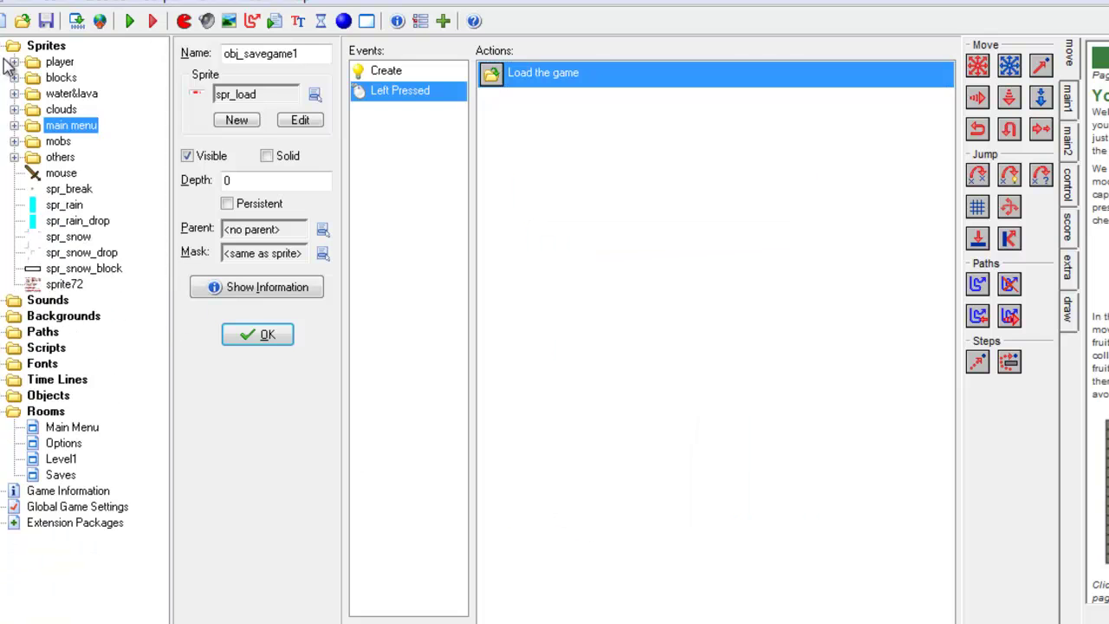
left_click(2, 46)
left_click(3, 240)
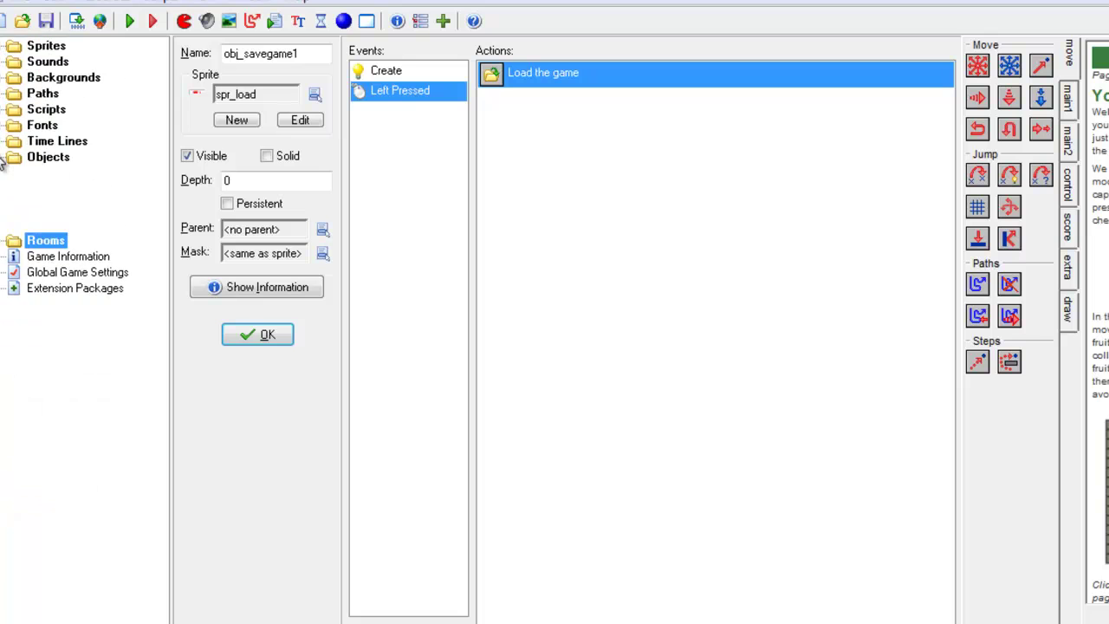
left_click(2, 158)
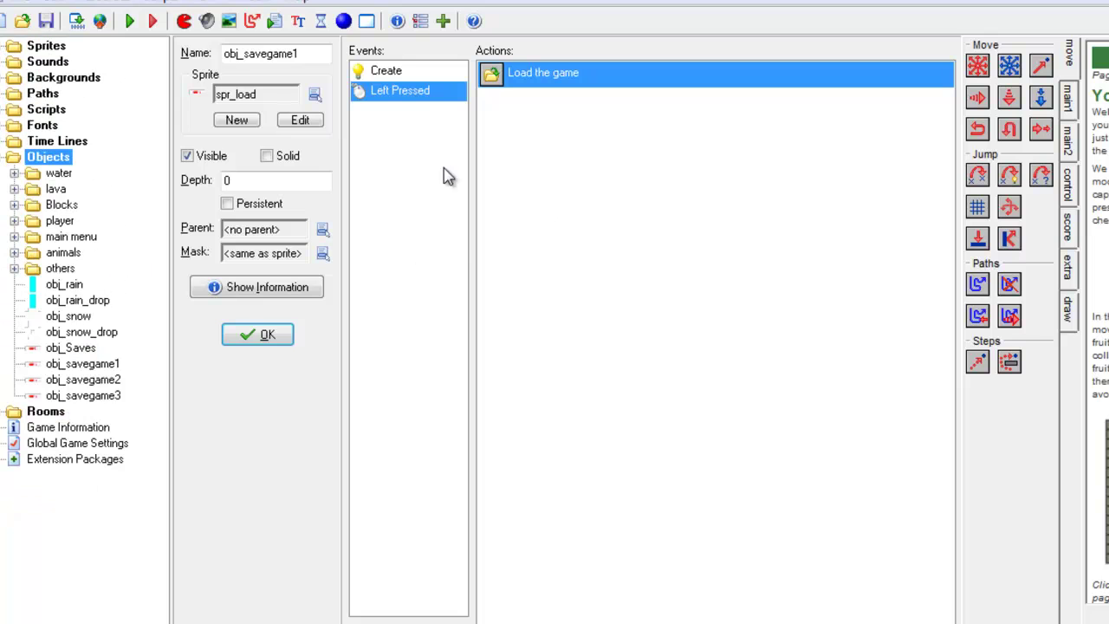
left_click(286, 338)
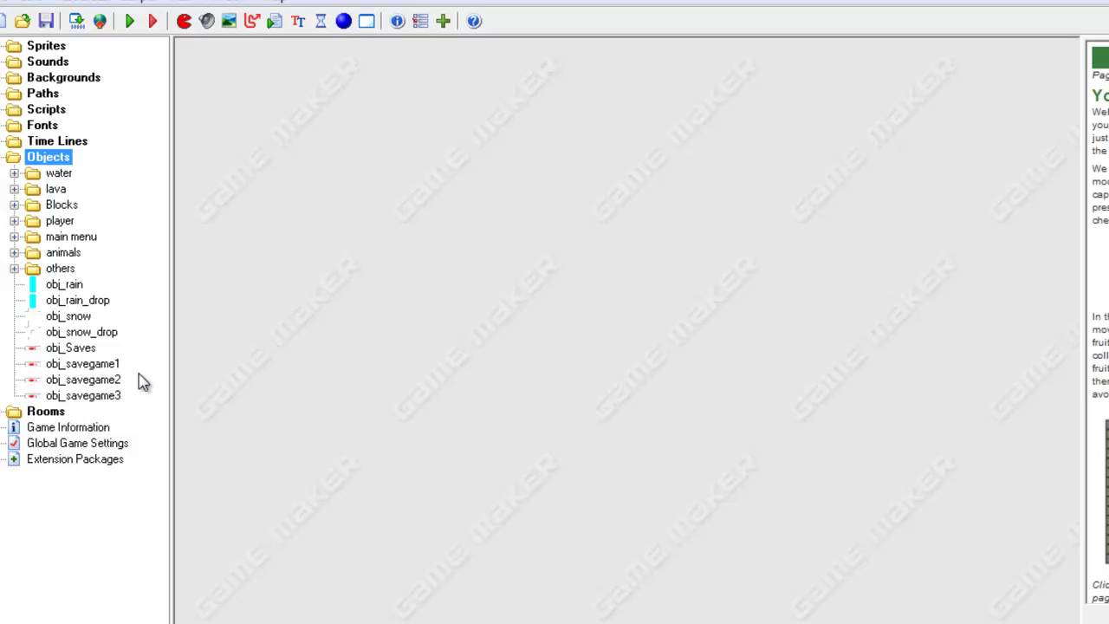
Check the Change Sprite action's subimage in obj_savegame2's Create event, then confirm the object
double_click(82, 386)
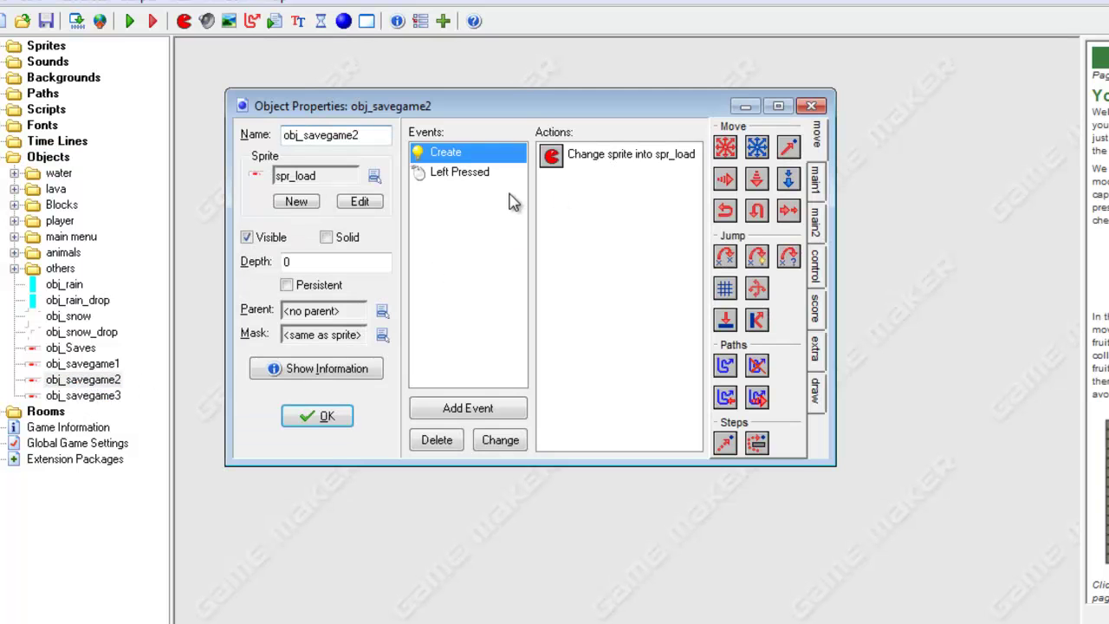
left_click(289, 407)
double_click(104, 381)
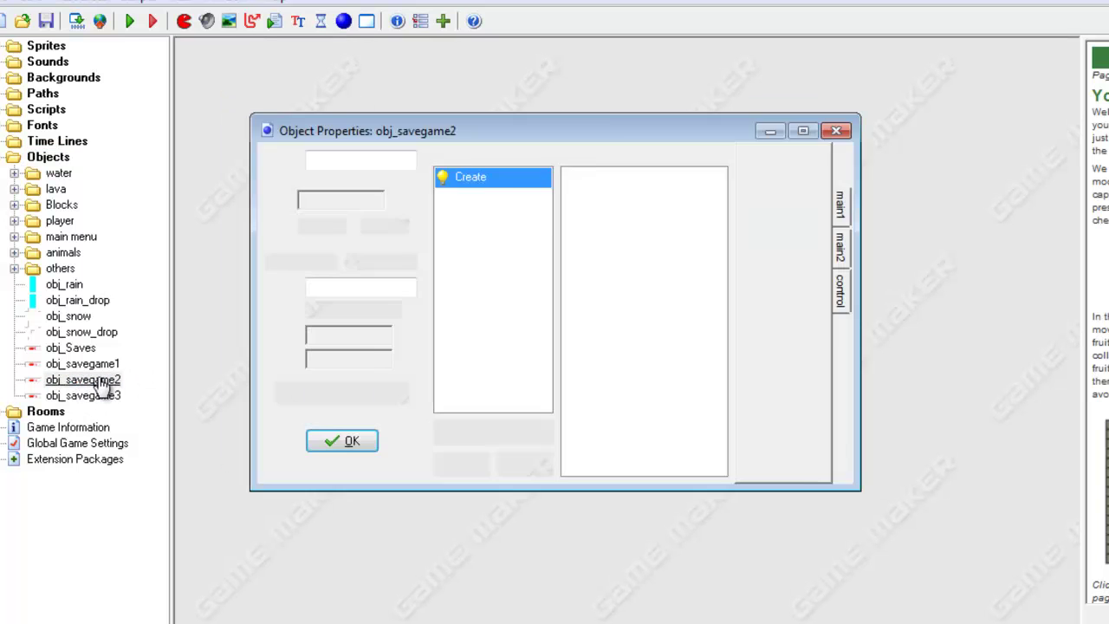
double_click(618, 180)
double_click(645, 334)
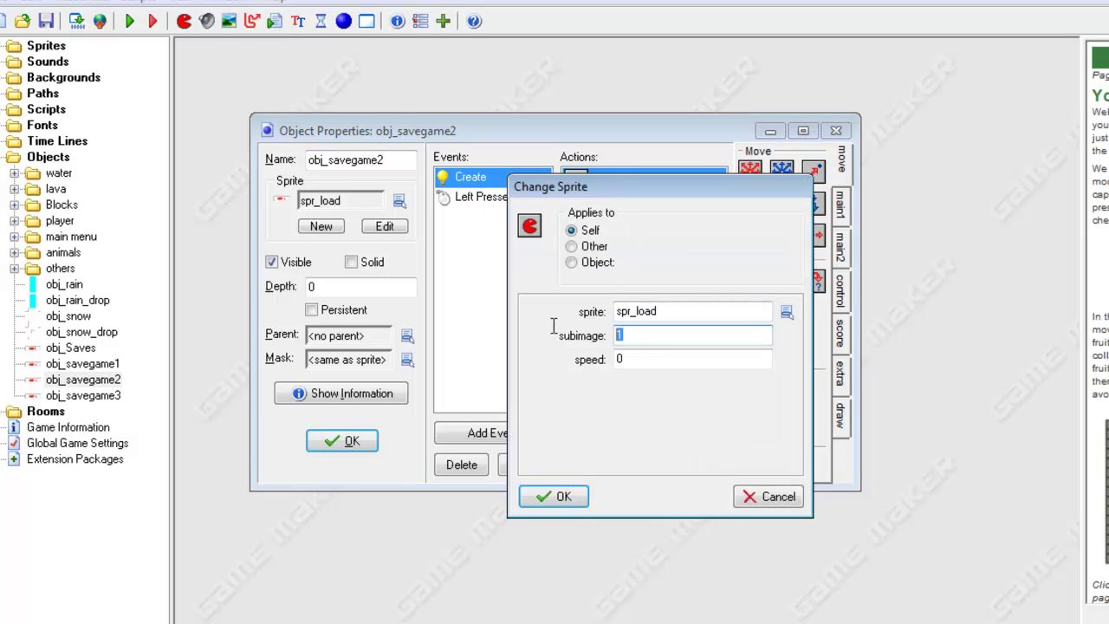
left_click(563, 496)
left_click(343, 443)
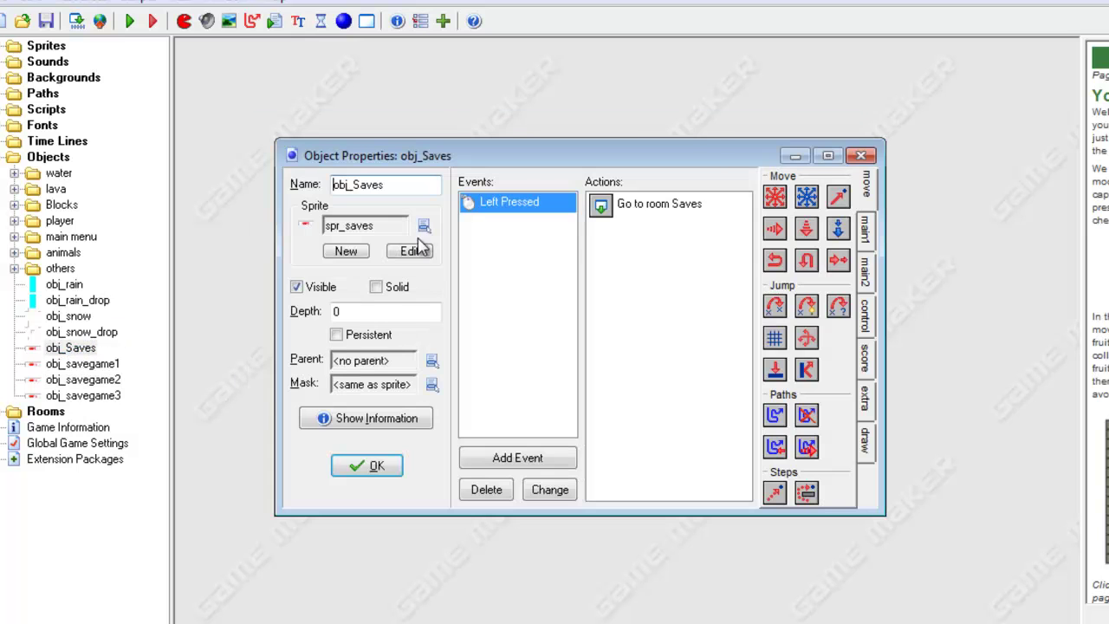
Review the new room and transition of obj_Saves's Different Room action, then confirm the object
left_click(827, 155)
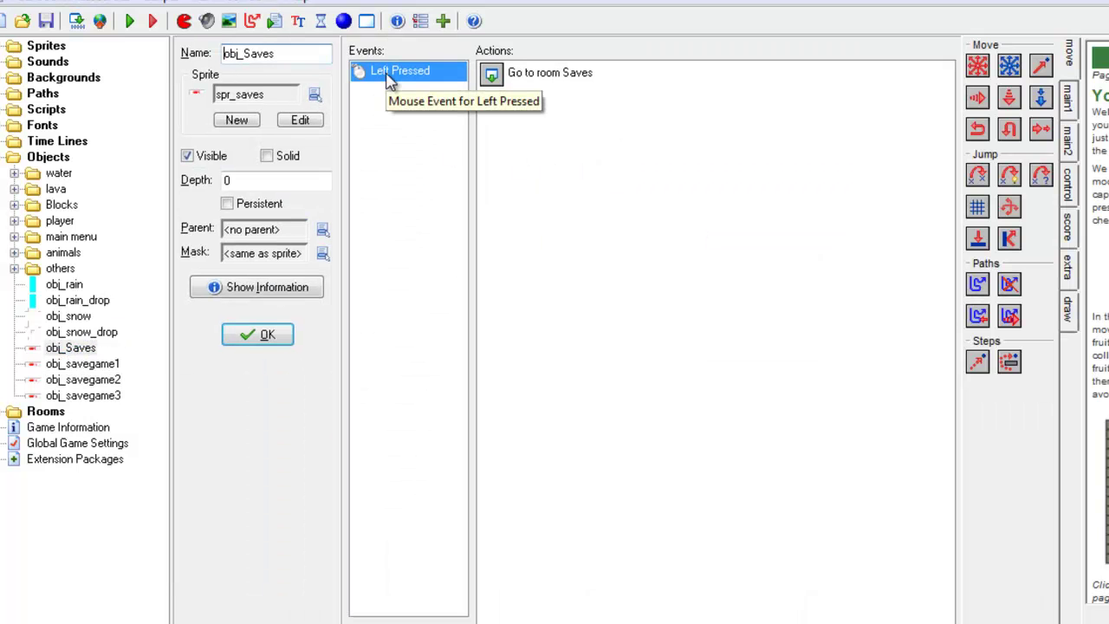
double_click(526, 78)
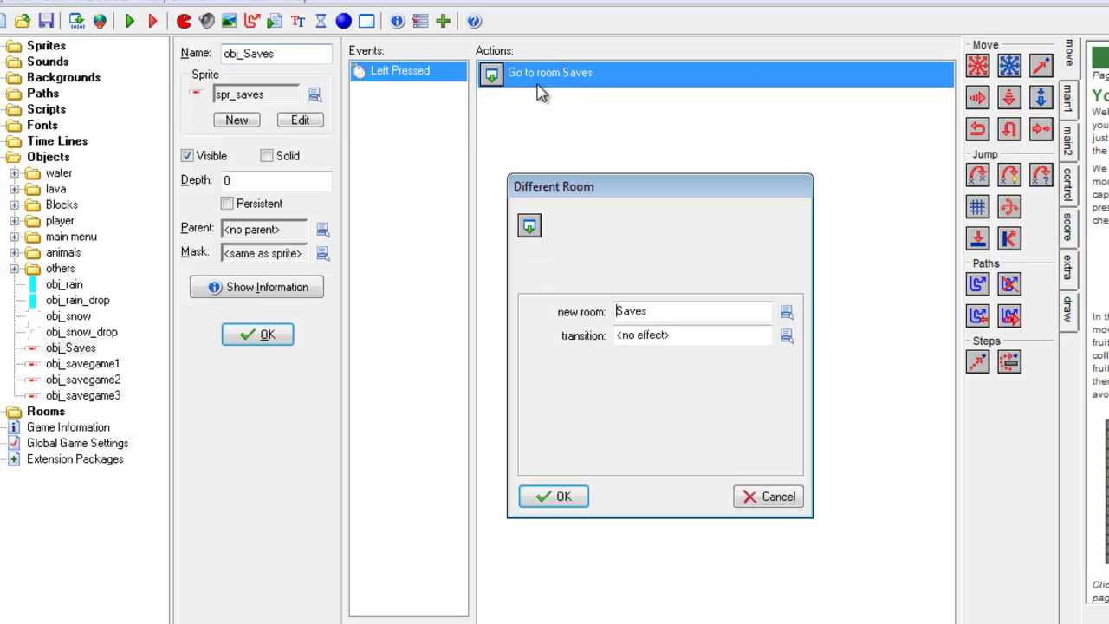
left_click(572, 499)
left_click(265, 335)
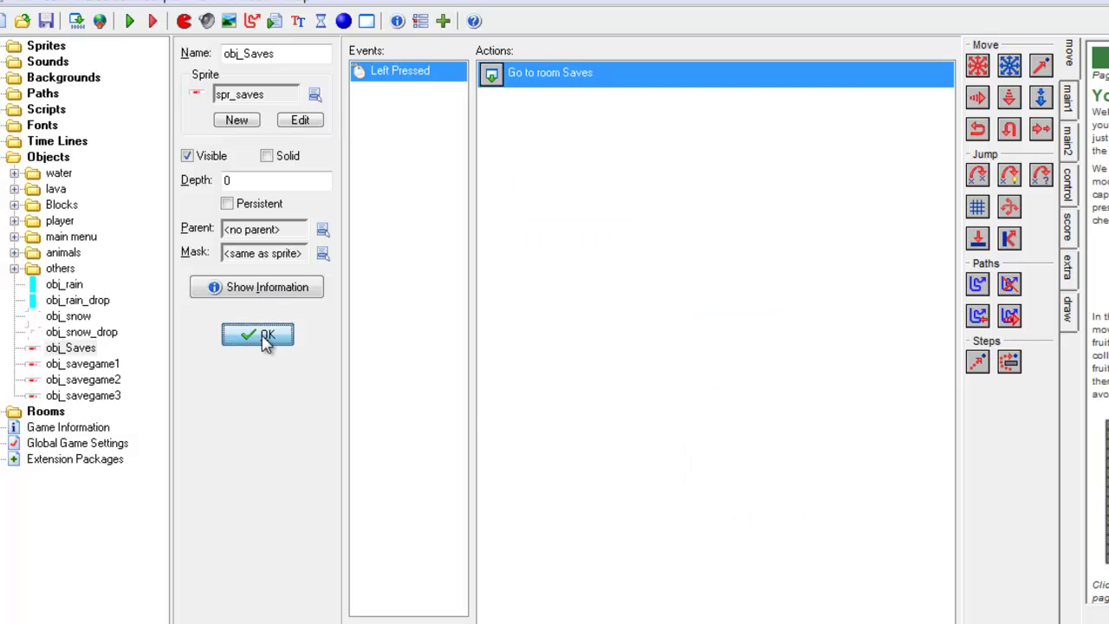
Open the Saves room in a maximized editor and turn off its grid display
left_click(4, 156)
left_click(3, 173)
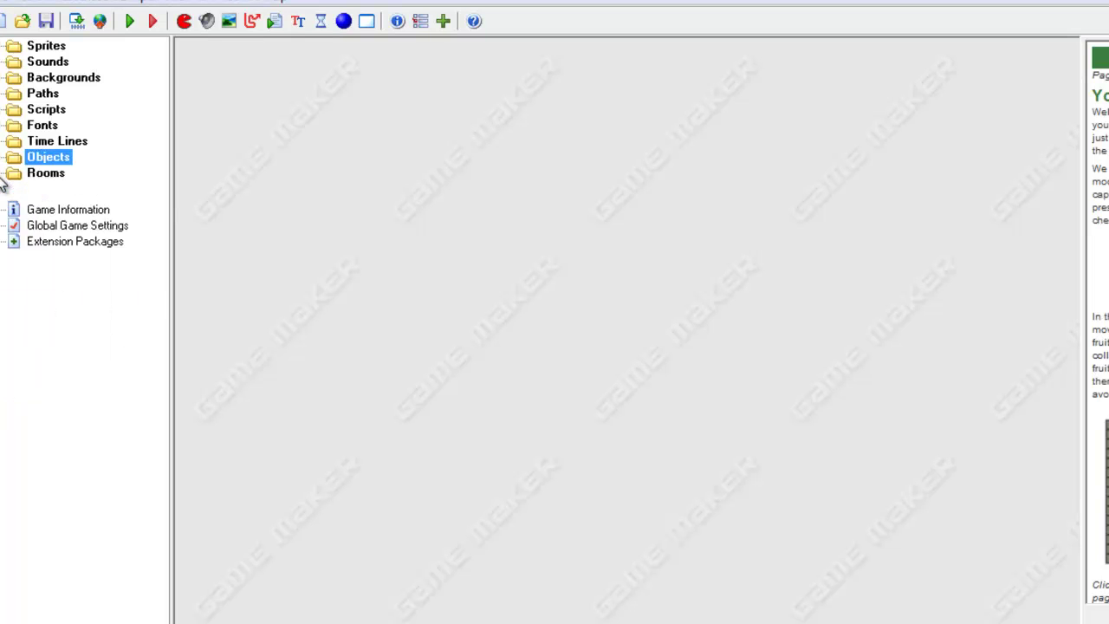
double_click(62, 236)
left_click(883, 181)
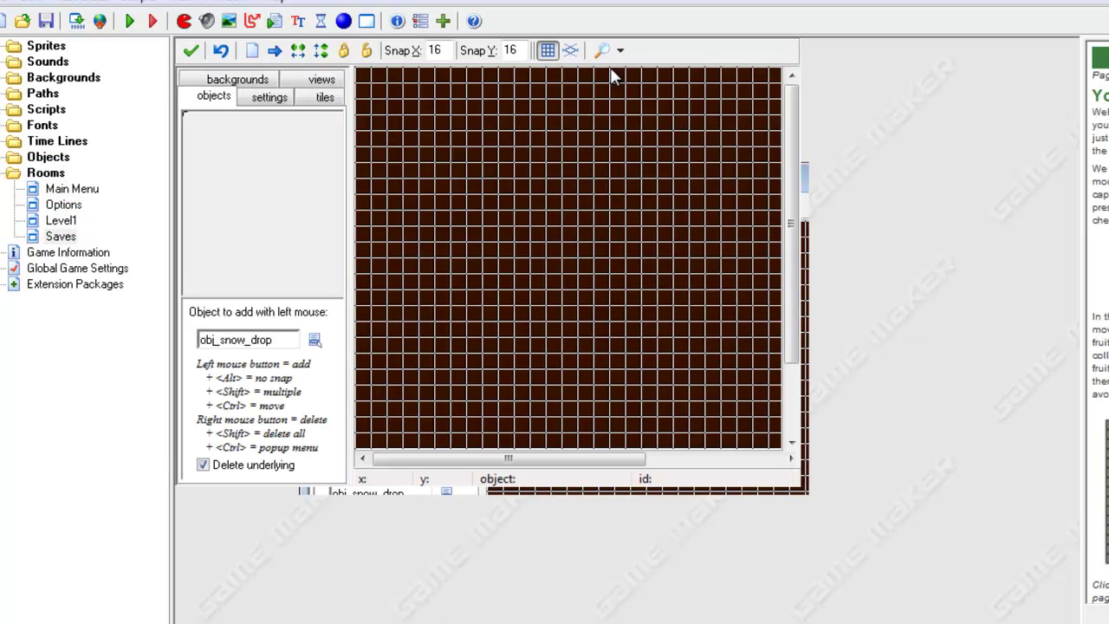
left_click(545, 47)
double_click(545, 48)
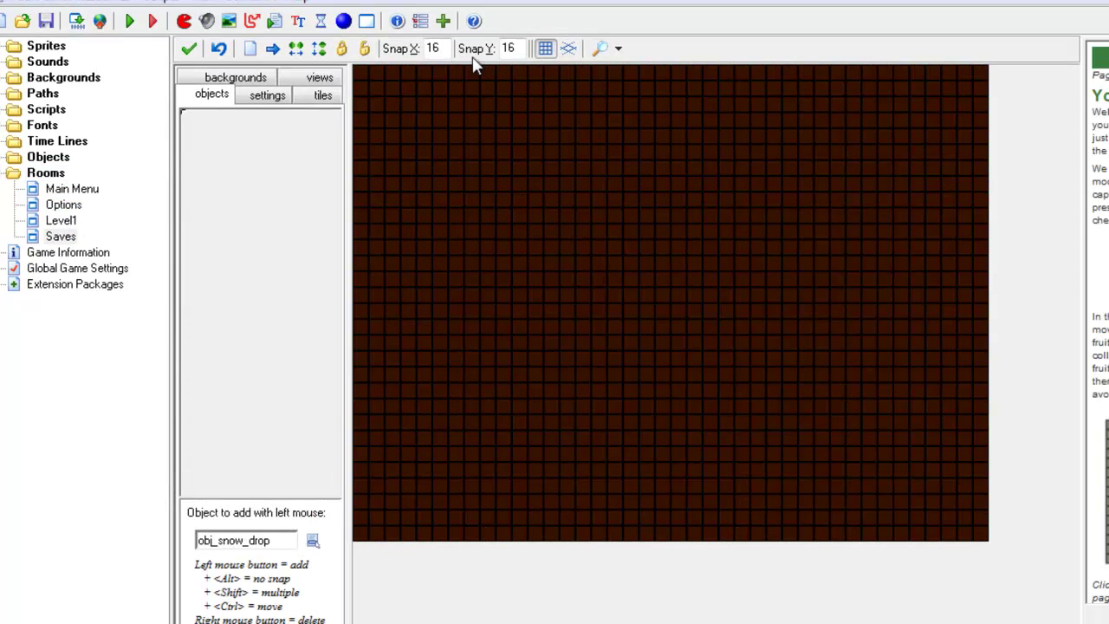
Place obj_savegame1, obj_savegame2 and obj_savegame3 below one another in a column in the upper middle of the Saves room
left_click(186, 134)
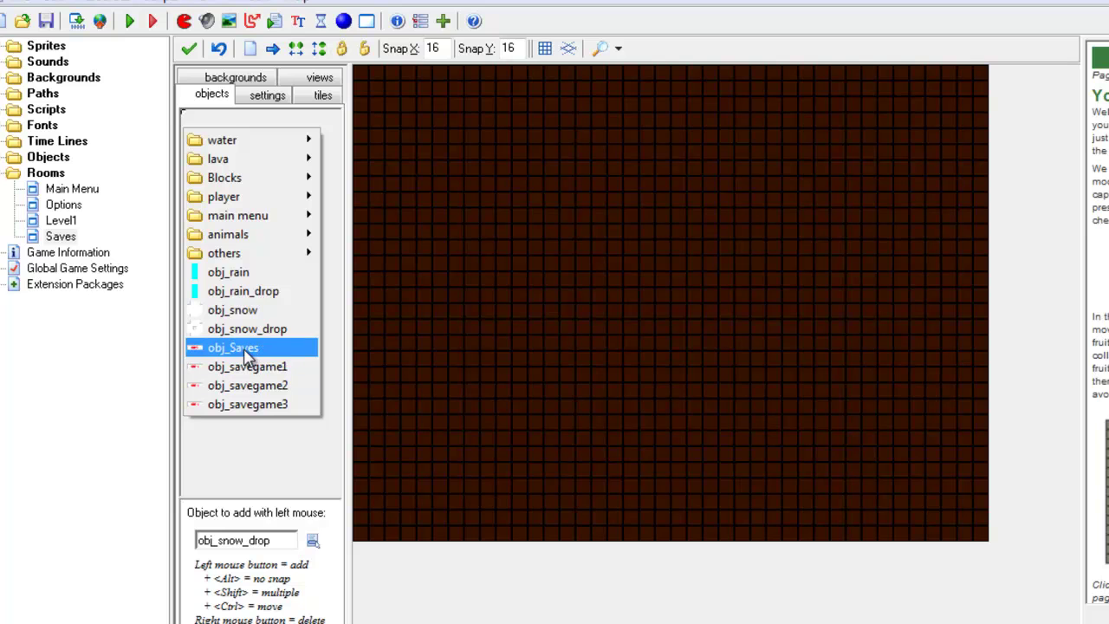
left_click(253, 367)
left_click_drag(632, 165, 573, 156)
left_click(293, 159)
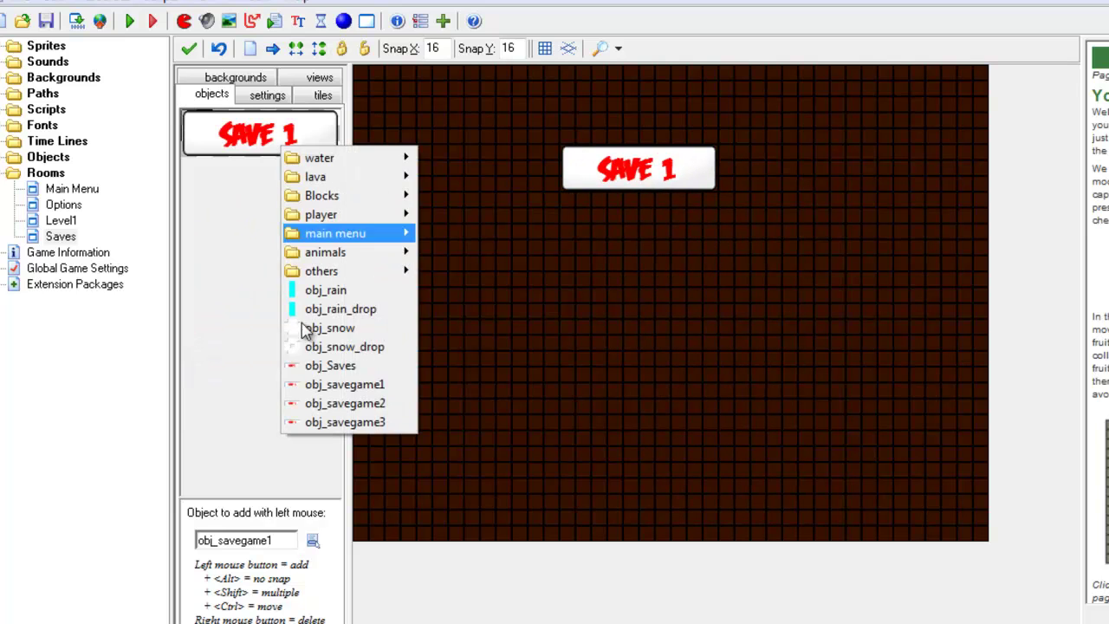
left_click(338, 402)
left_click(565, 215)
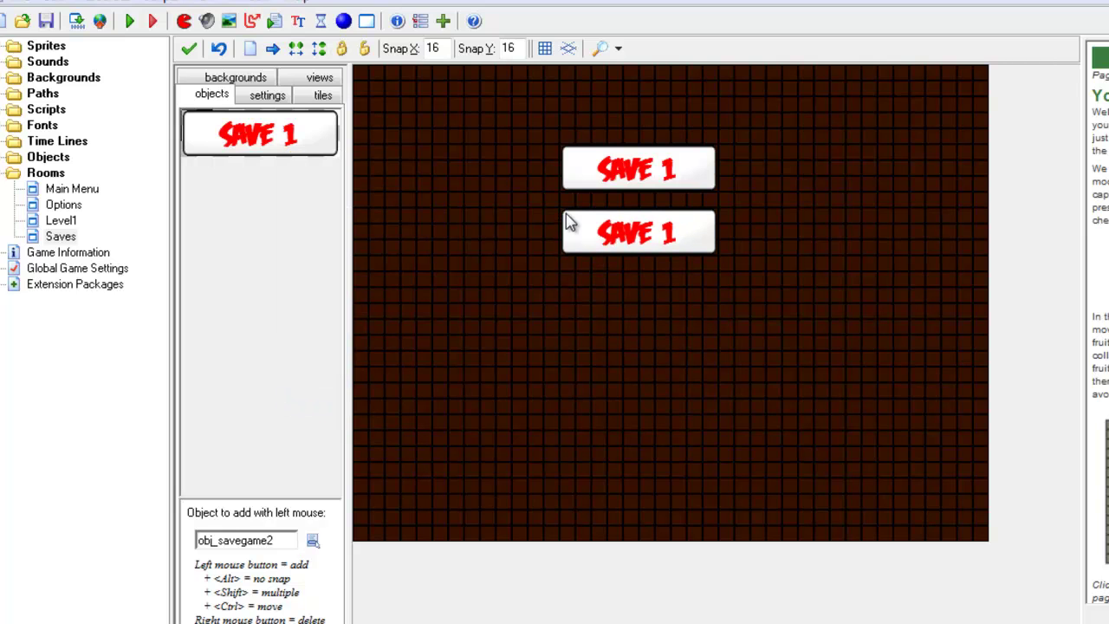
left_click(225, 154)
left_click(304, 424)
left_click(568, 286)
Place obj_Back from the main menu group near the room's bottom edge, aligned with the save buttons
left_click(250, 130)
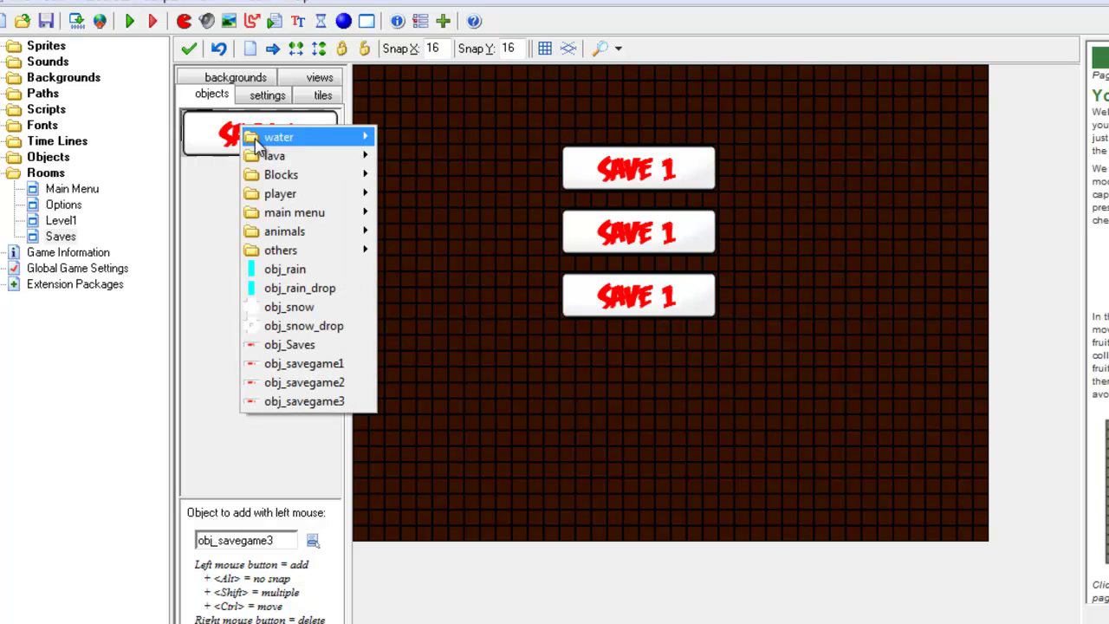
mouse_move(351, 214)
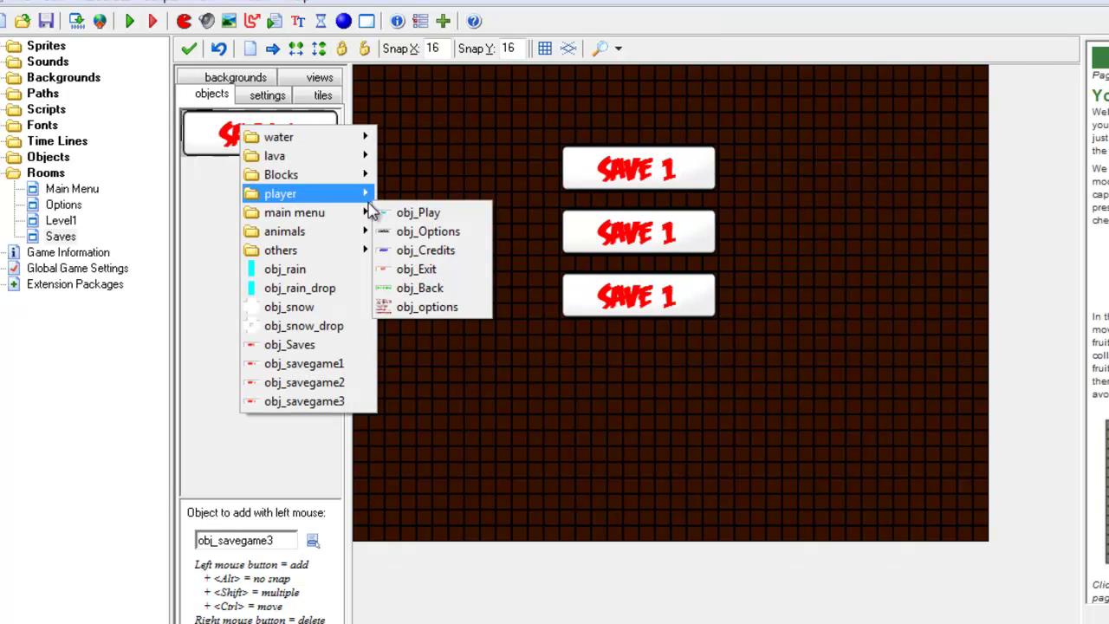
left_click(419, 287)
mouse_move(564, 485)
left_mouse_down()
mouse_move(563, 502)
mouse_move(562, 490)
left_mouse_up()
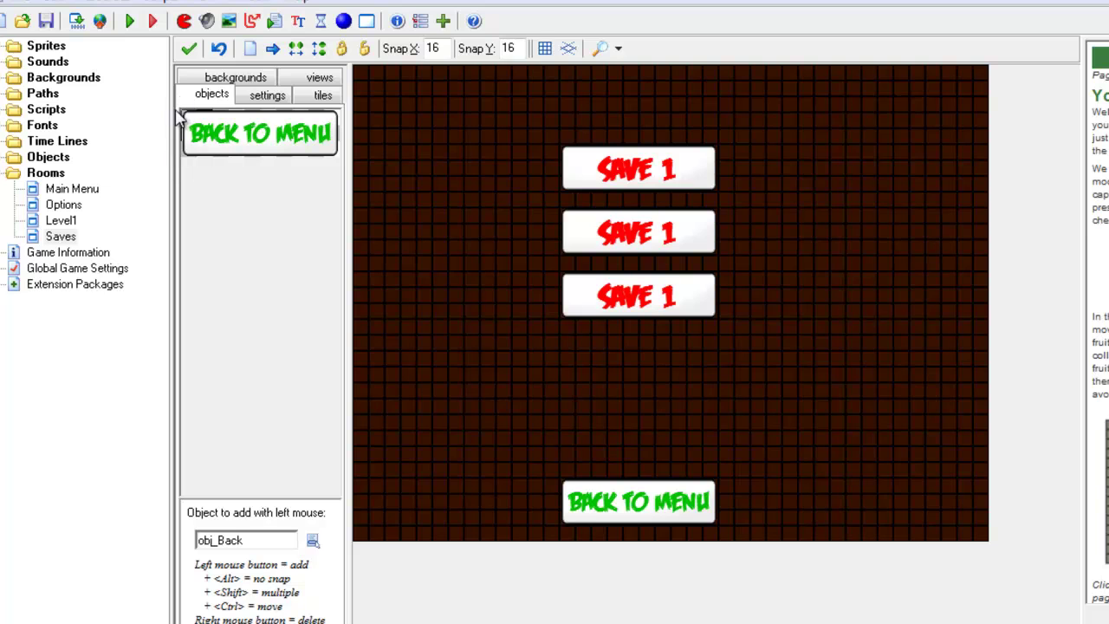
Confirm the Saves room with its placed save and back buttons and collapse the room list
left_click(189, 49)
left_click(4, 175)
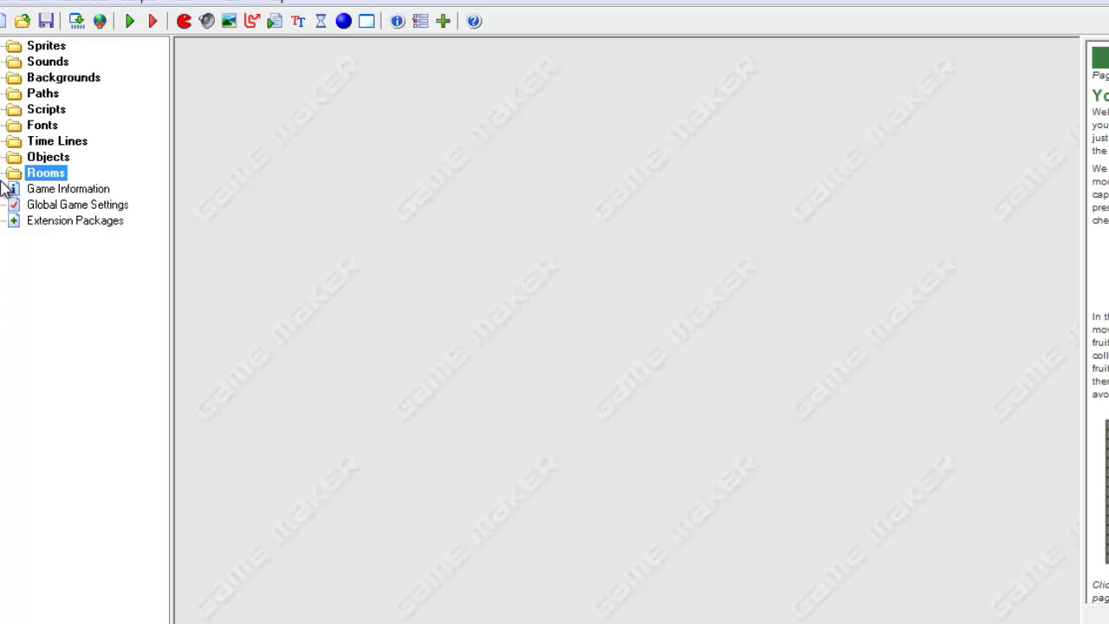
Try the Esc end-game and close-button-as-Esc options in the Global Game Settings, leaving both off
double_click(92, 208)
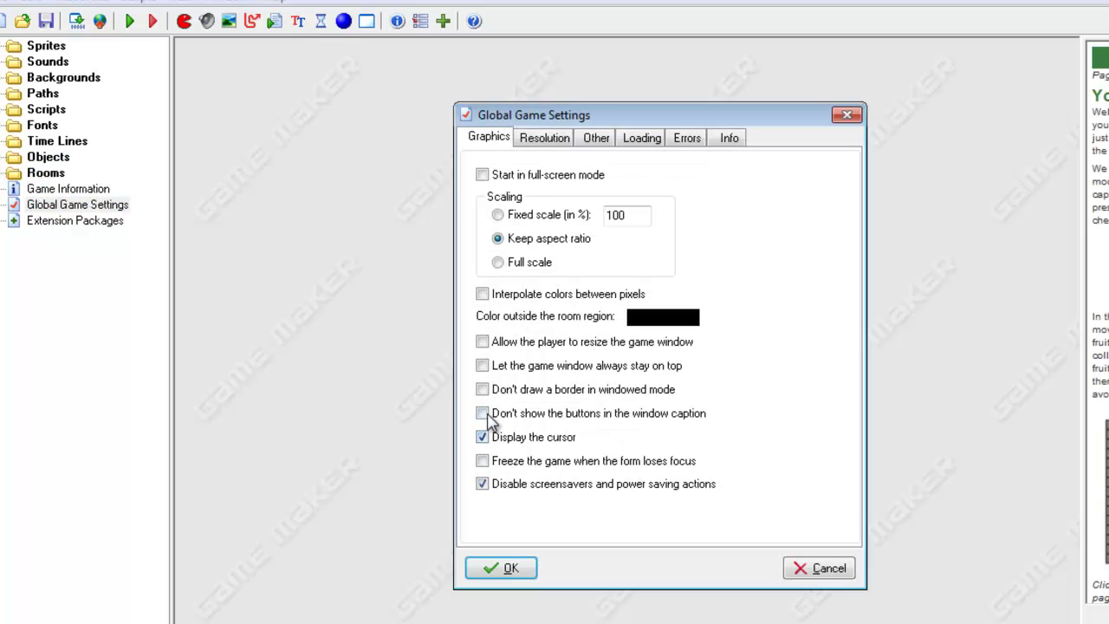
left_click(597, 138)
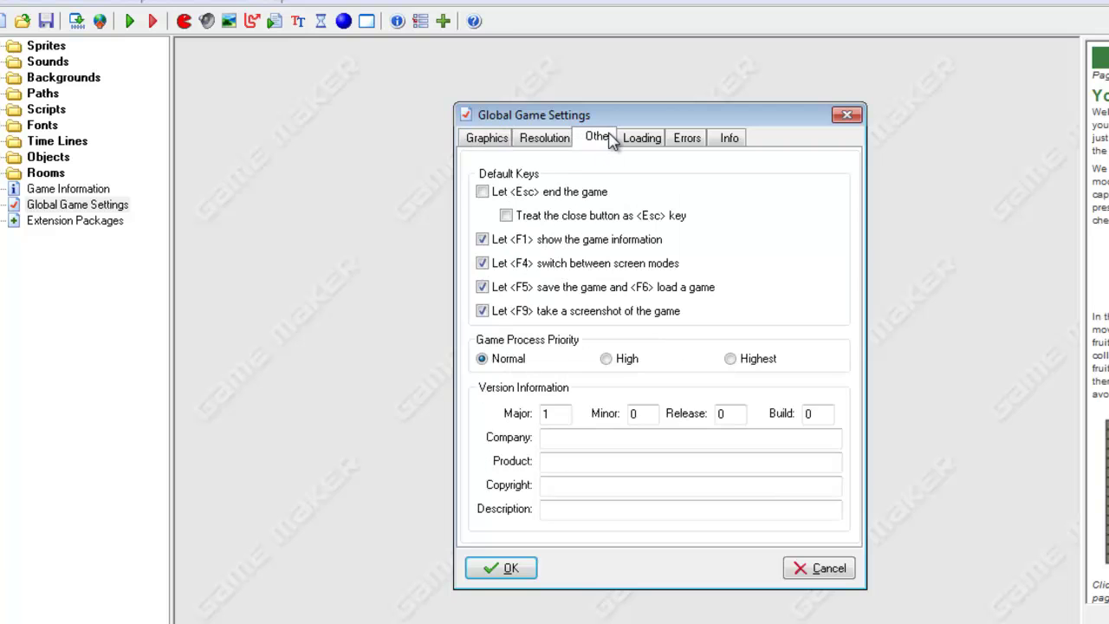
left_click(507, 216)
left_click(505, 217)
left_click(482, 192)
left_click(506, 216)
left_click(483, 193)
left_click(511, 568)
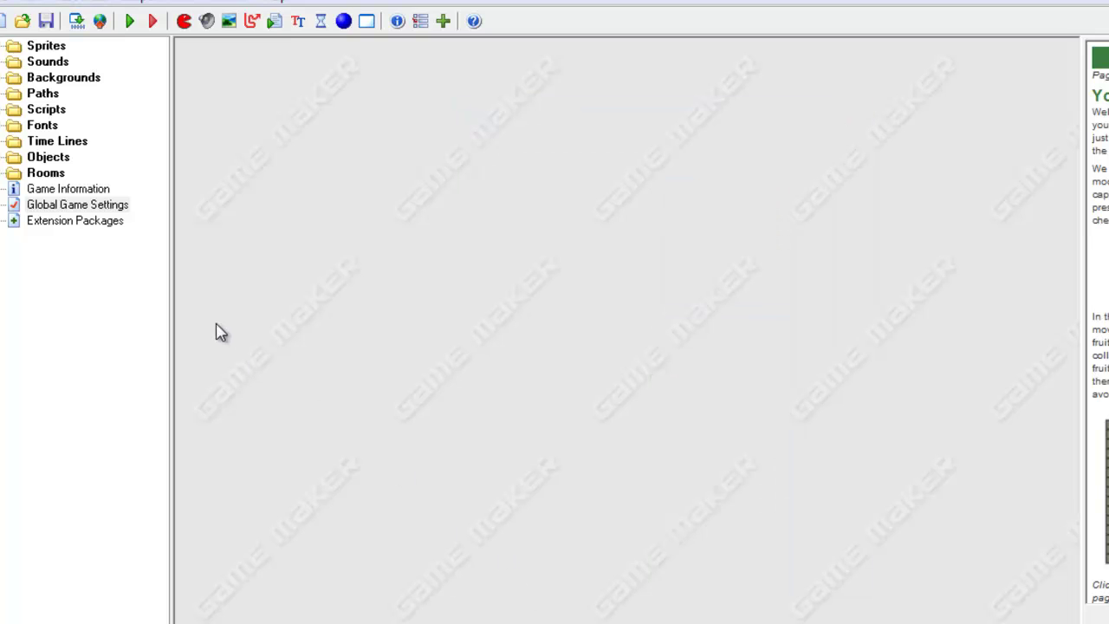
Review the default key options in the Global Game Settings, confirm them and save the project
double_click(37, 208)
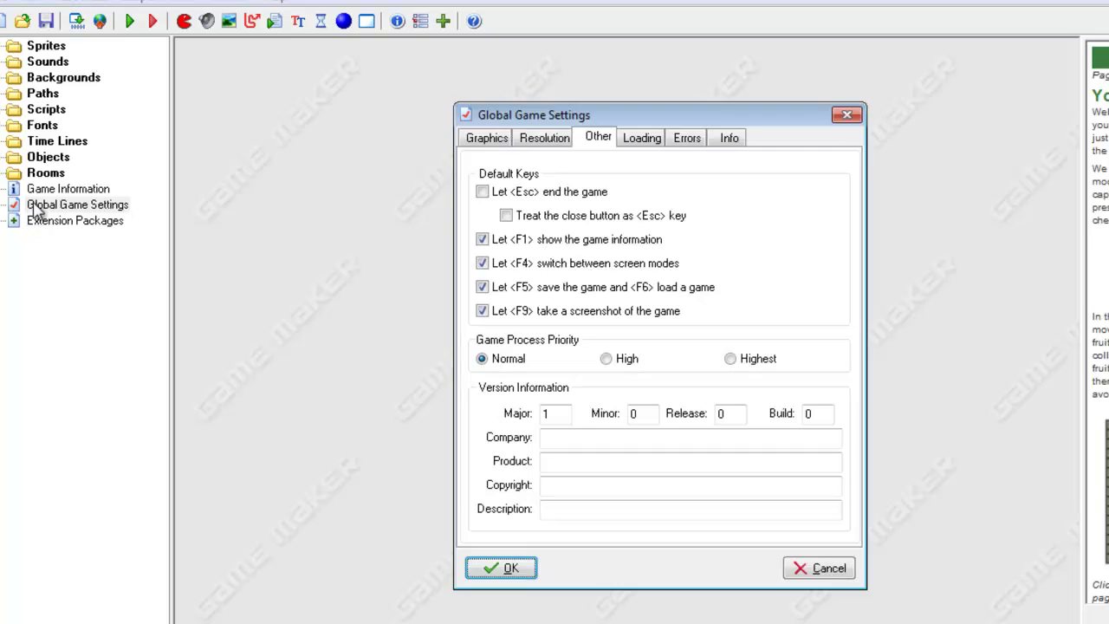
left_click(515, 194)
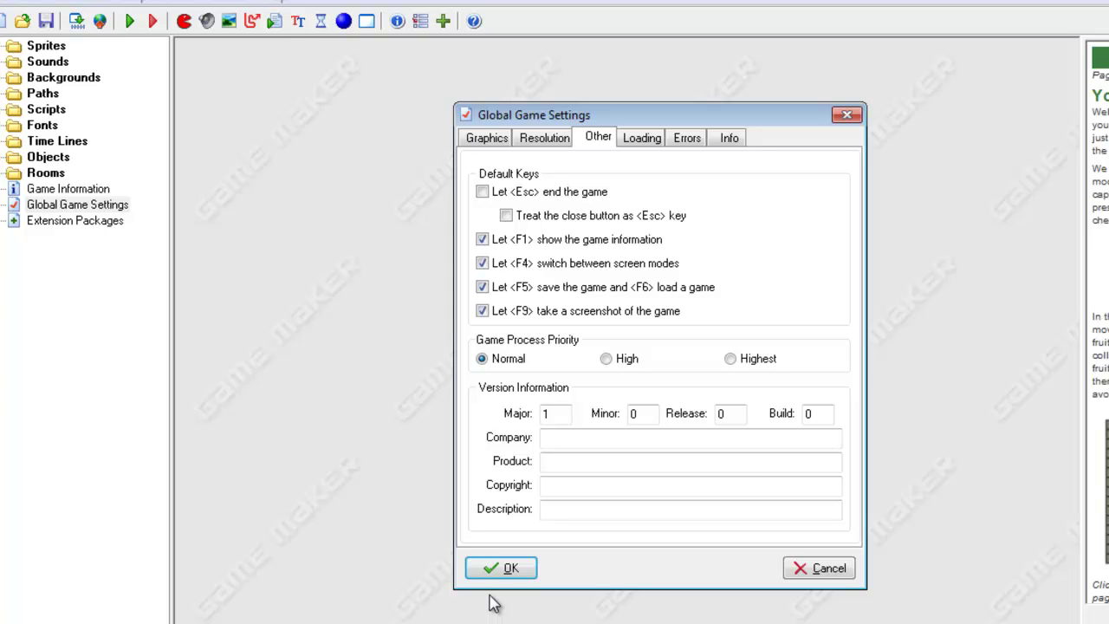
left_click(509, 568)
left_click(47, 21)
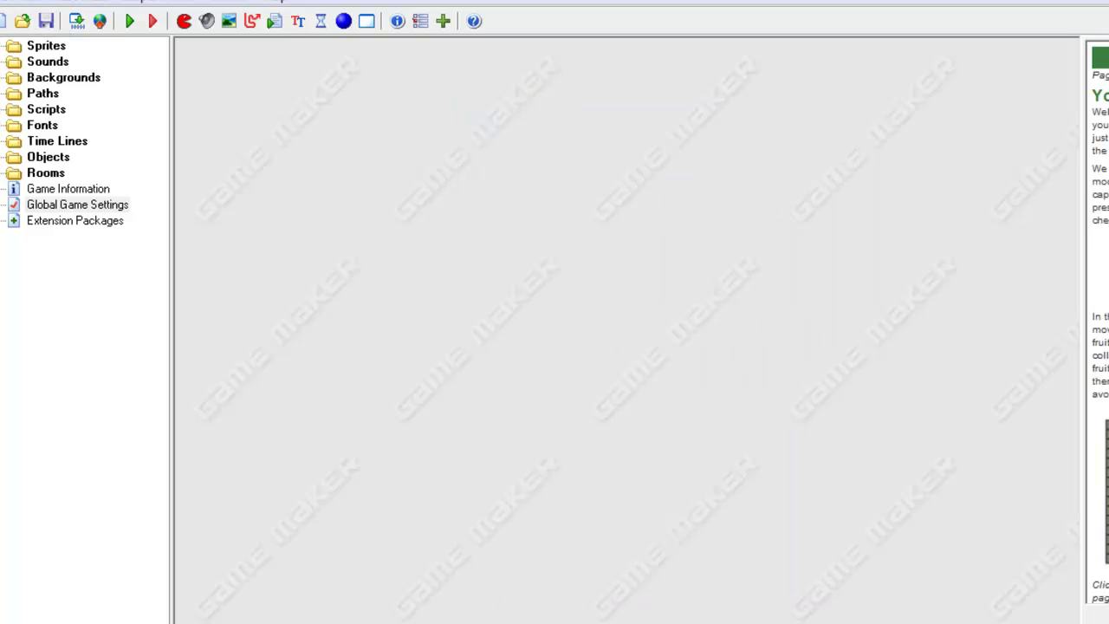
Open the controls instructions sprite, sprite72, in a maximized properties view and bring its image into the image editor
double_click(9, 46)
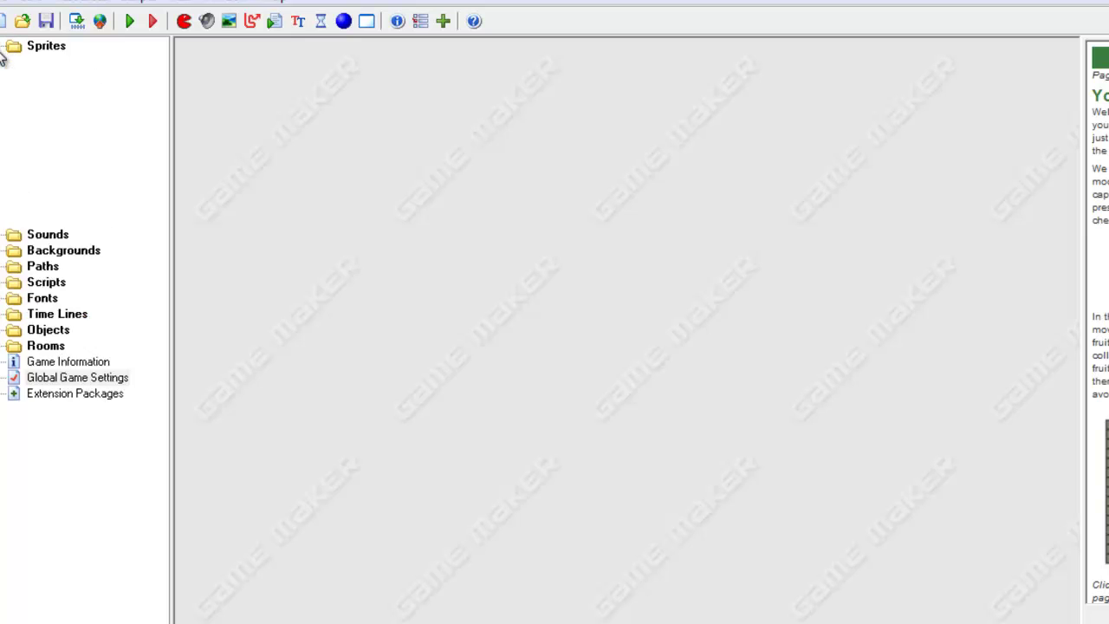
double_click(64, 285)
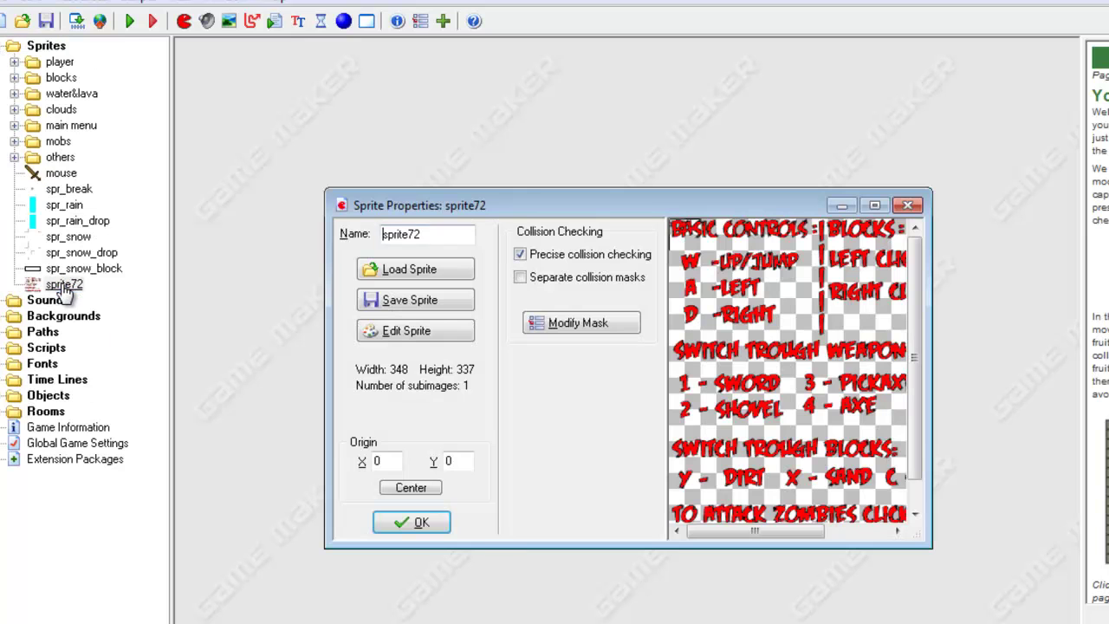
double_click(789, 208)
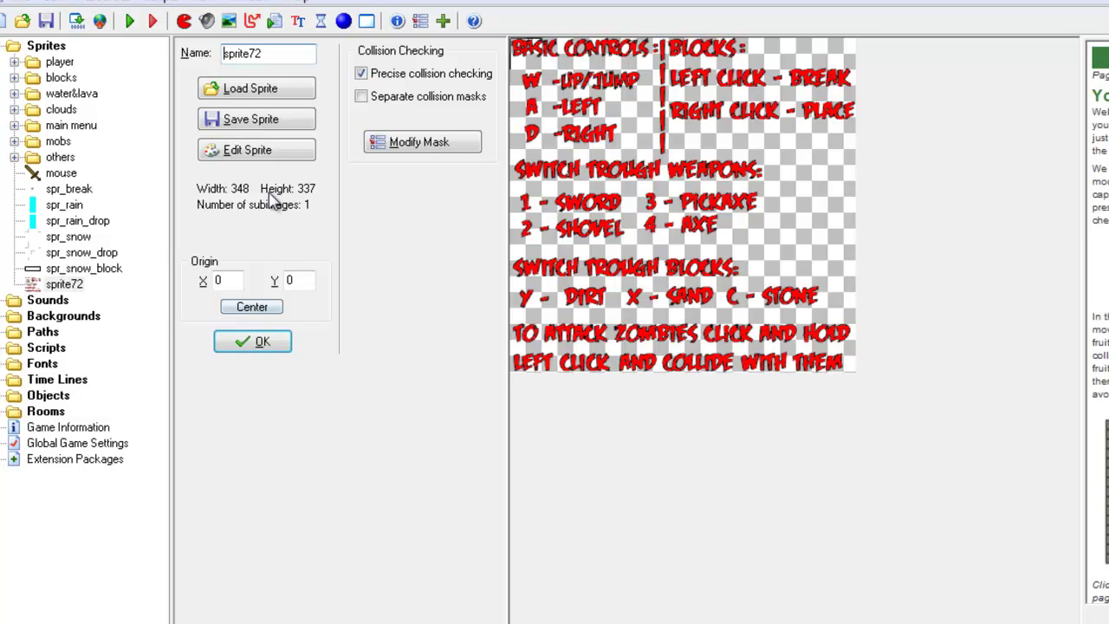
left_click(252, 150)
left_click(716, 65)
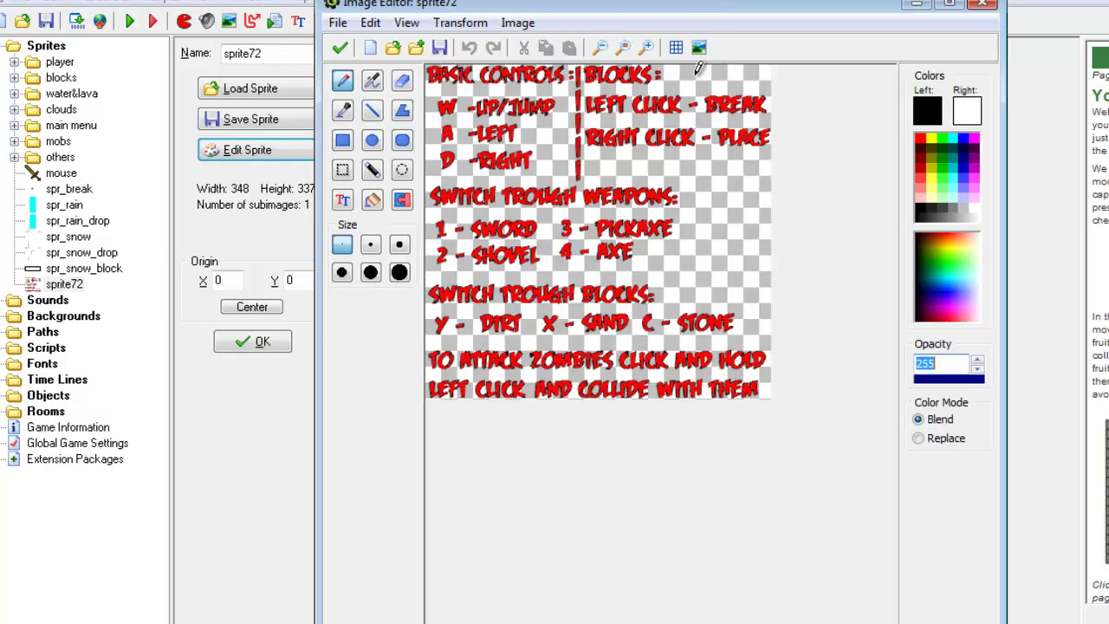
Browse the Text tool's fonts to Feast of Flesh BB, then cancel the font selection
left_click(342, 201)
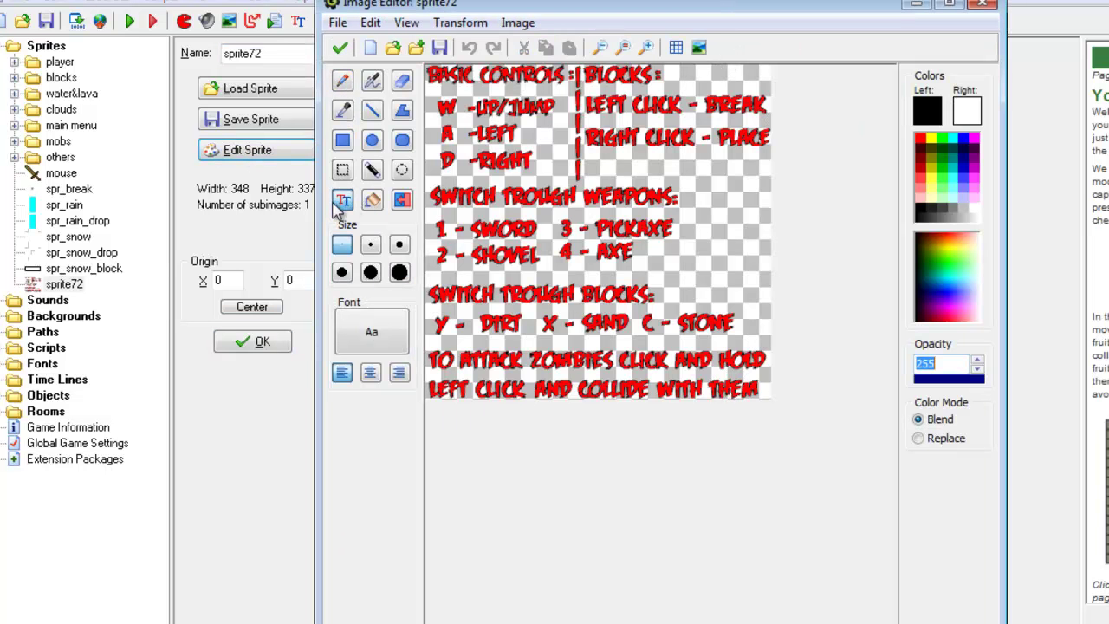
left_click(353, 338)
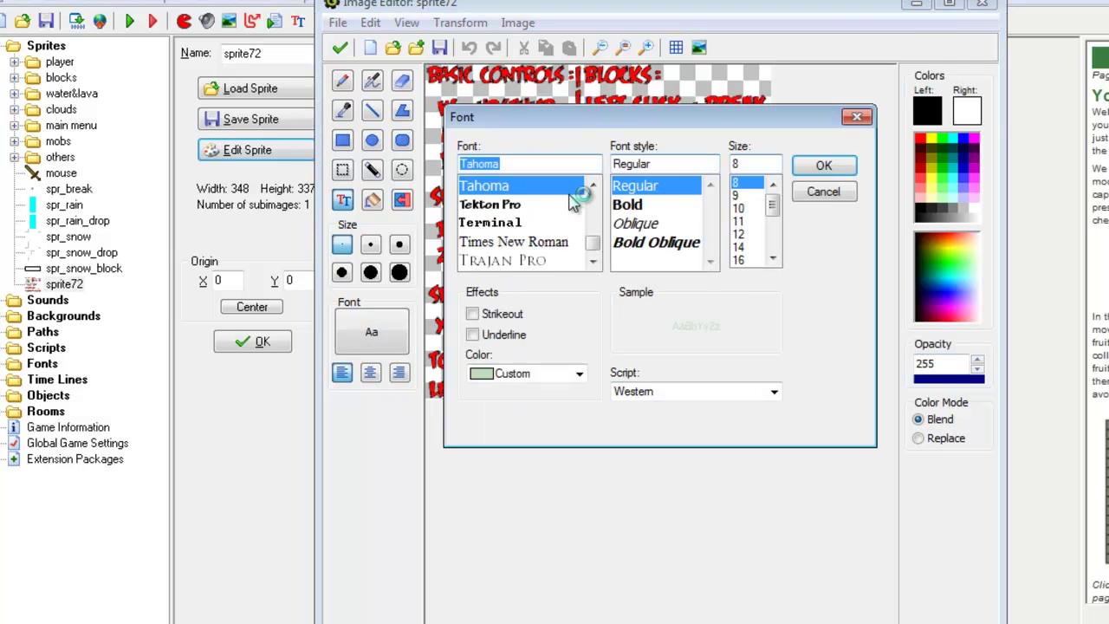
left_click_drag(592, 247, 592, 224)
left_click(520, 206)
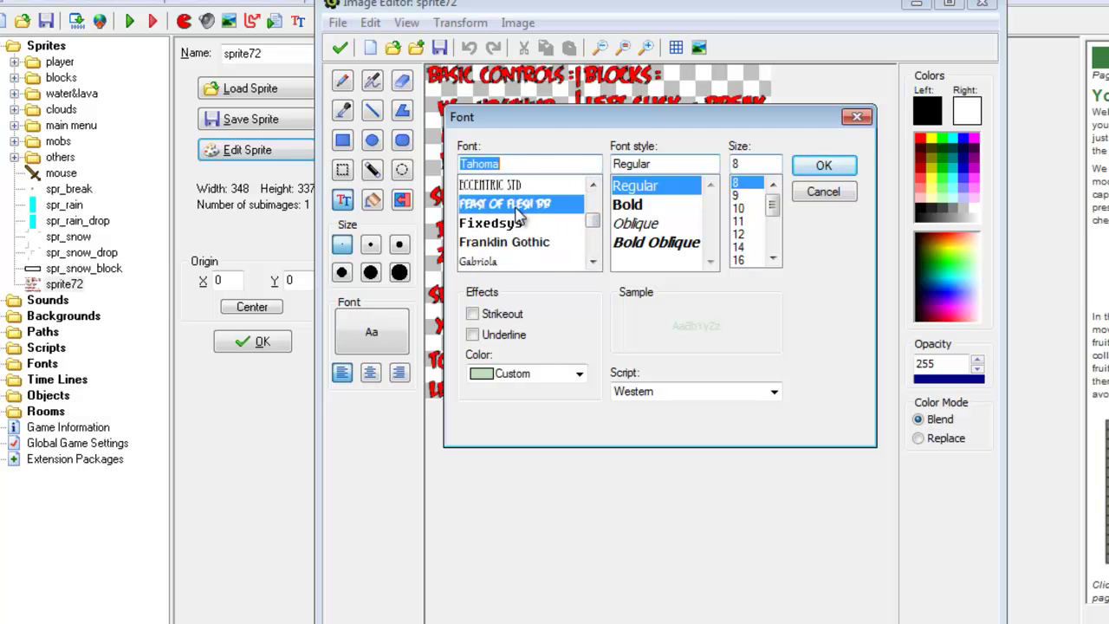
left_click(842, 192)
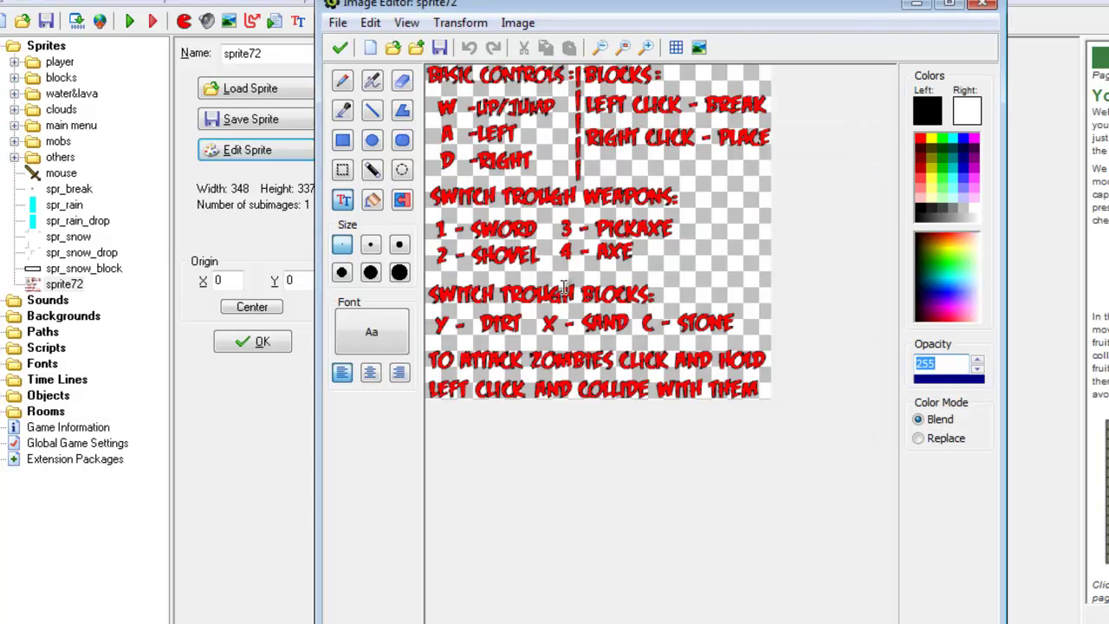
Try adding the sample text "sdasd" beside the weapons list, move it off the image, and close sprite72's editors
left_click(700, 211)
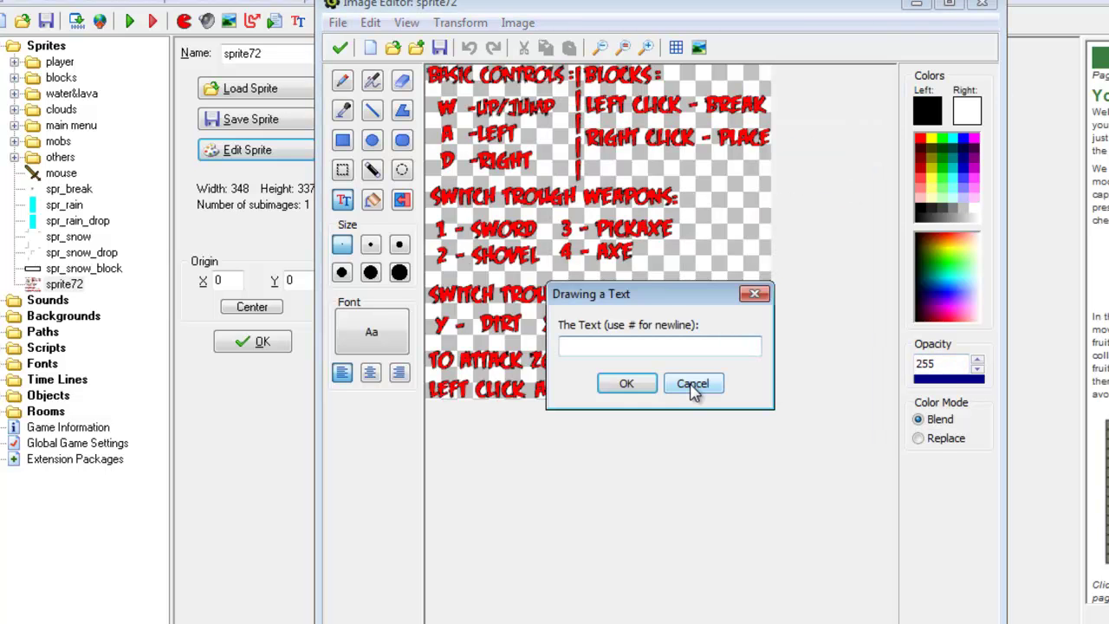
type("sdasd")
key("Return")
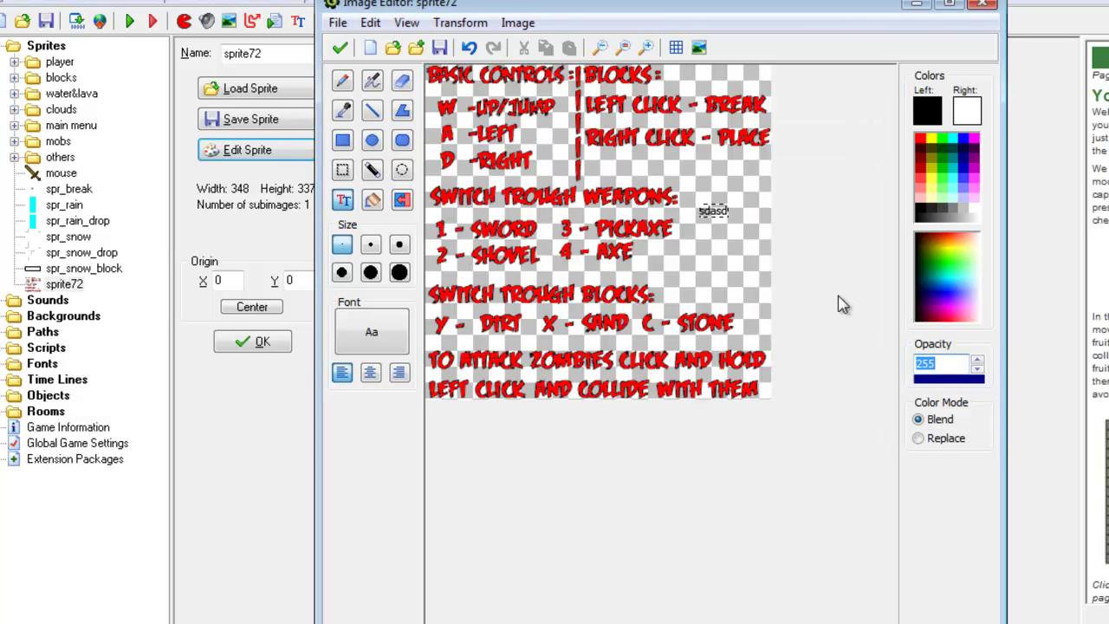
left_click_drag(716, 214, 899, 264)
left_click(340, 47)
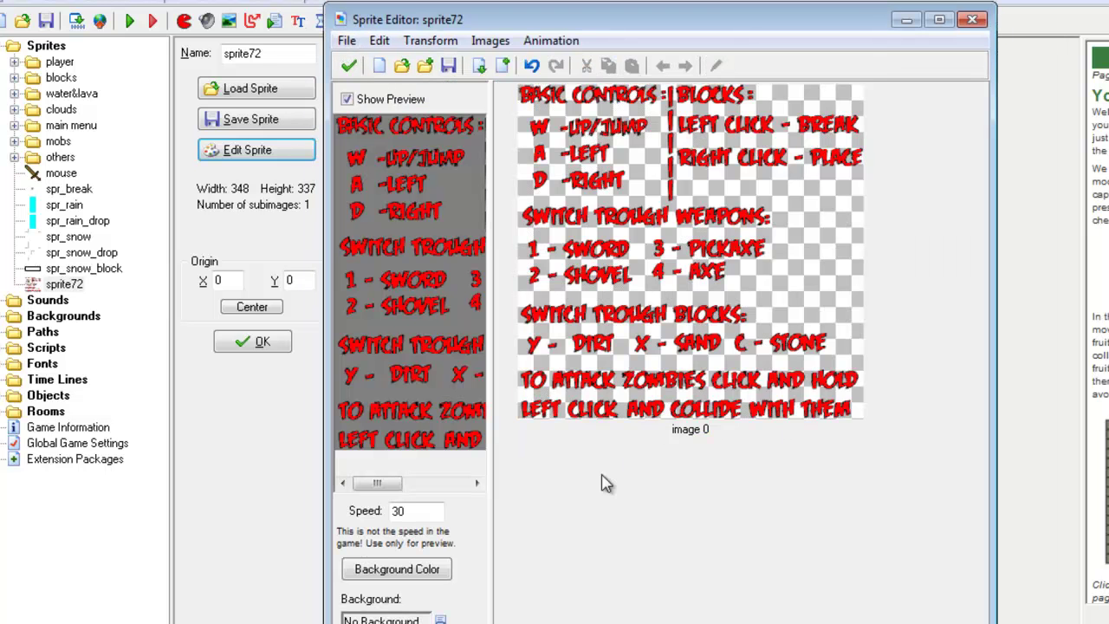
left_click(348, 66)
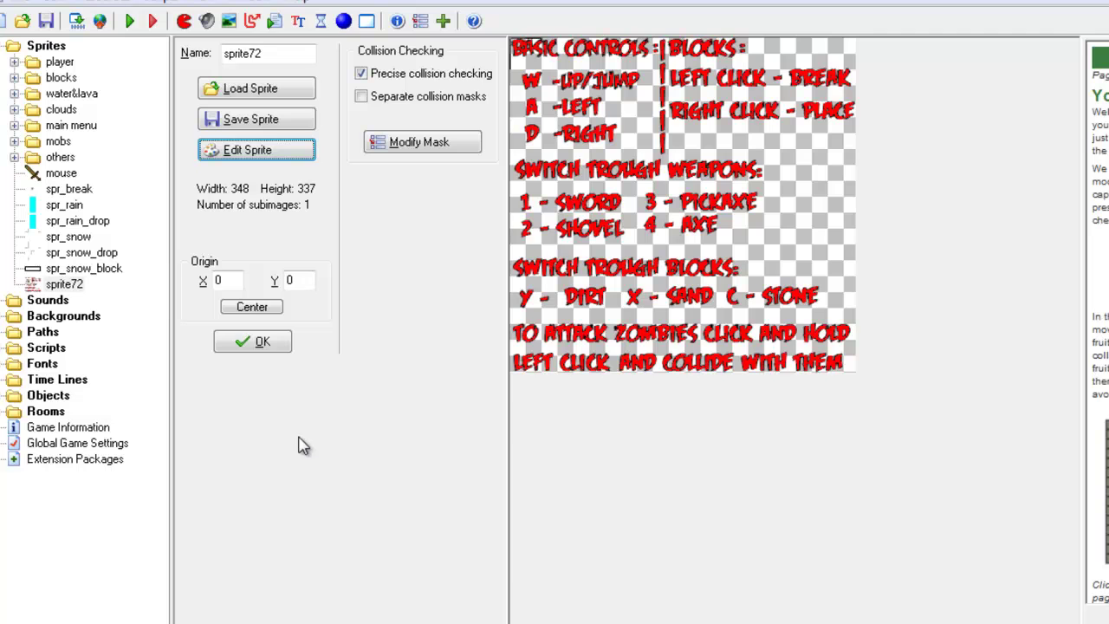
left_click(251, 342)
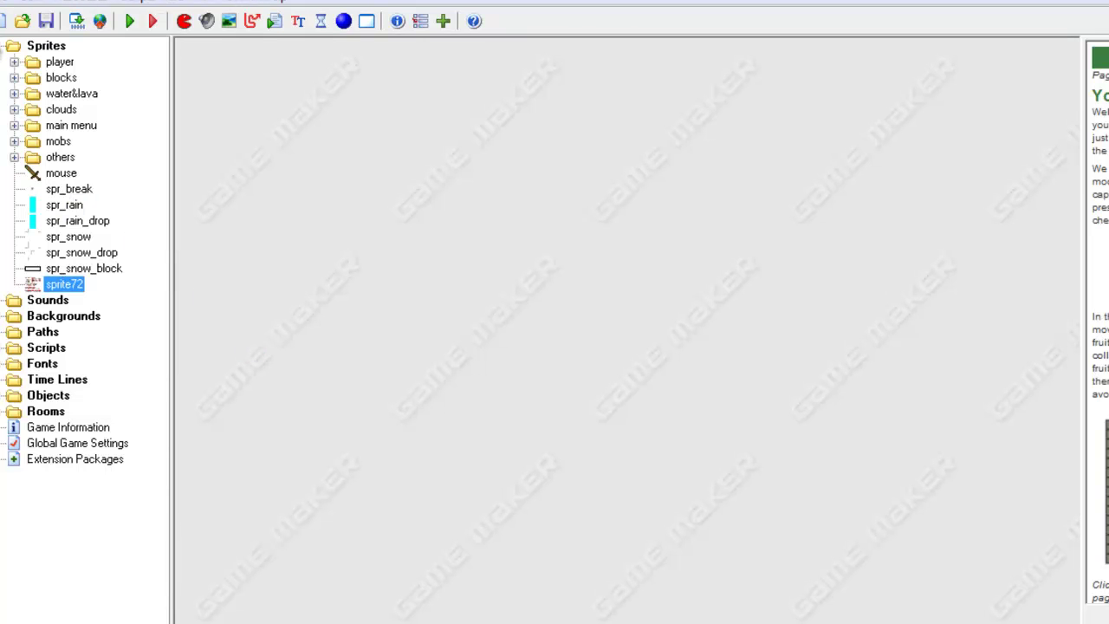
left_click(0, 46)
left_click(7, 157)
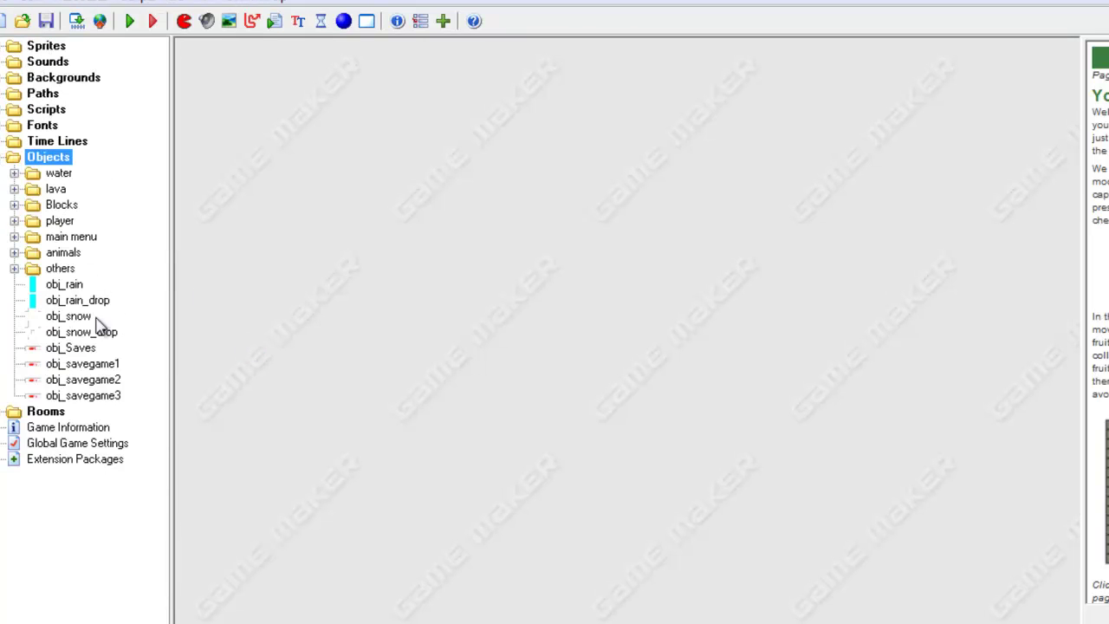
left_click(4, 159)
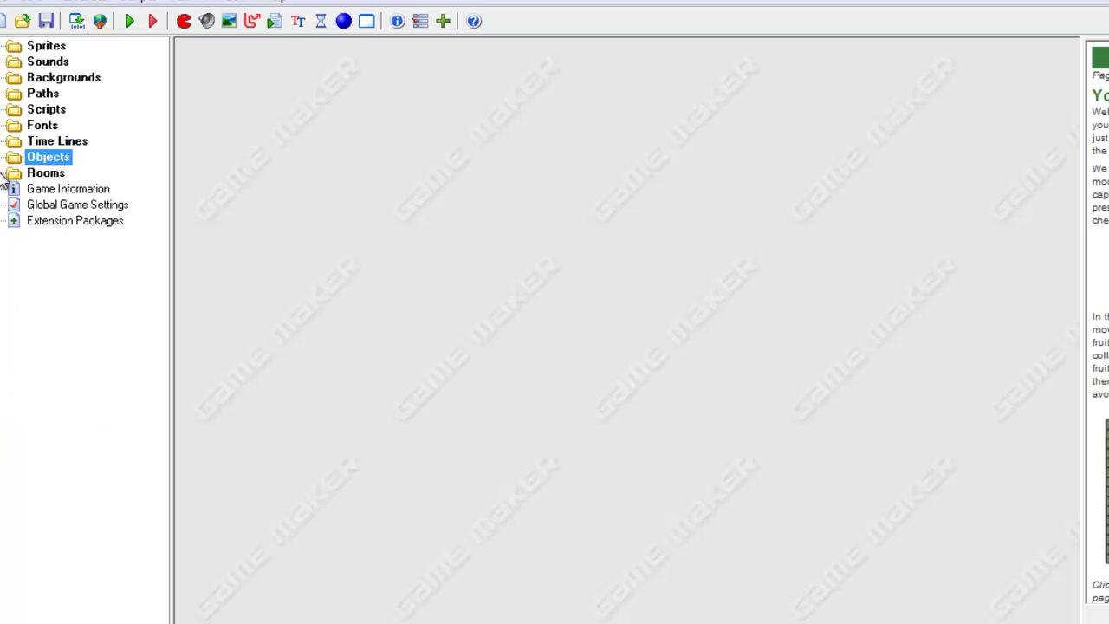
Review the Options room's control instructions layout in a maximized editor, then confirm the room and save the project
left_click(6, 172)
left_click(58, 235)
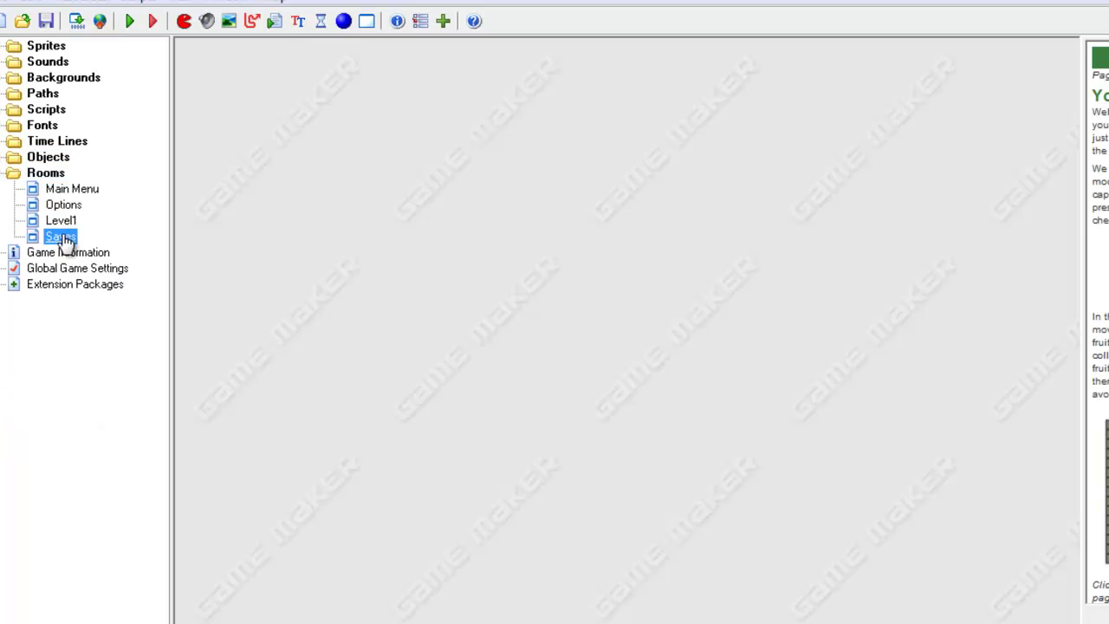
double_click(63, 205)
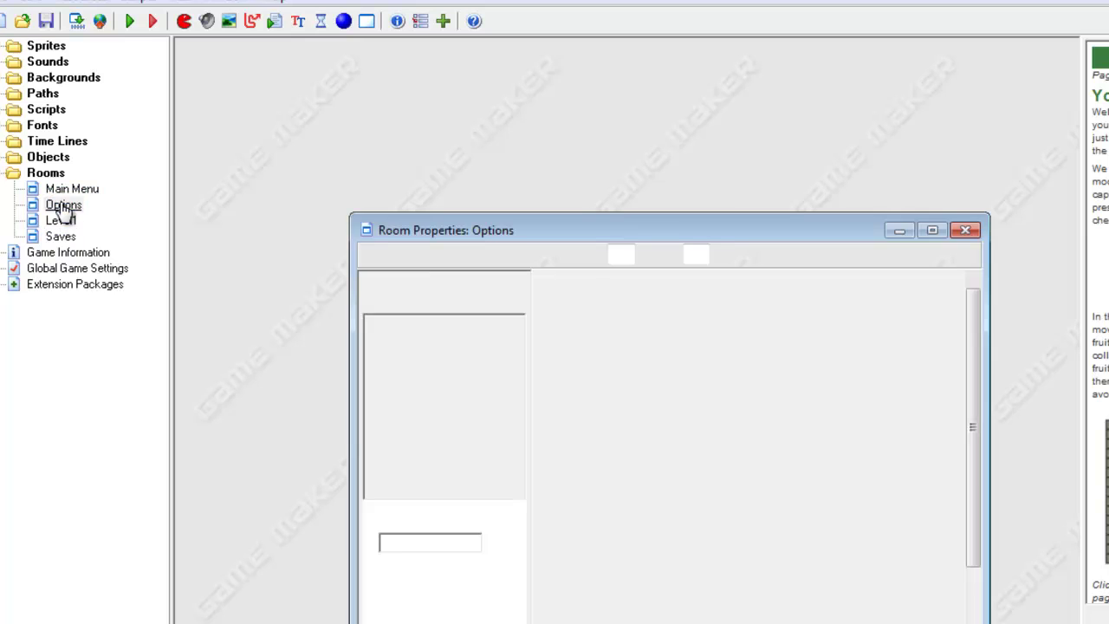
left_click(932, 230)
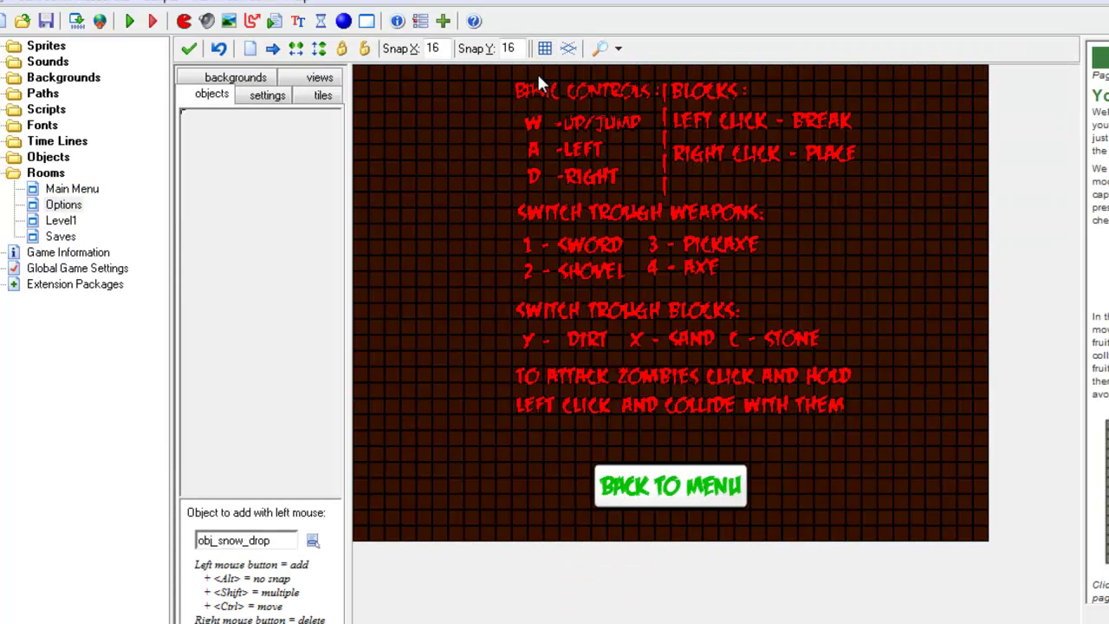
left_click(189, 48)
double_click(14, 173)
left_click(46, 21)
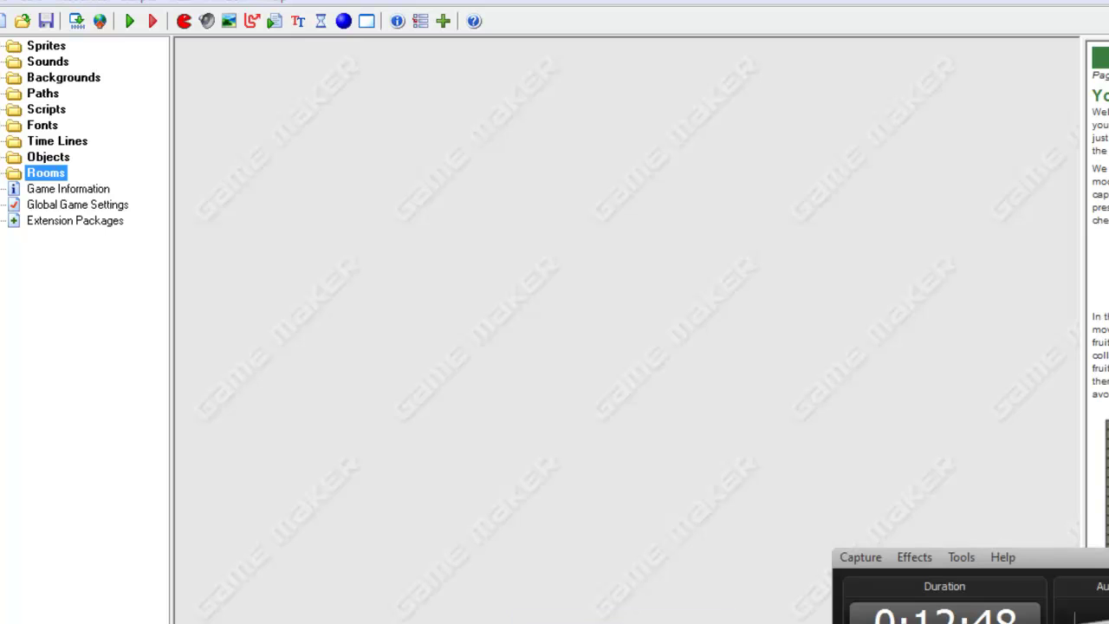